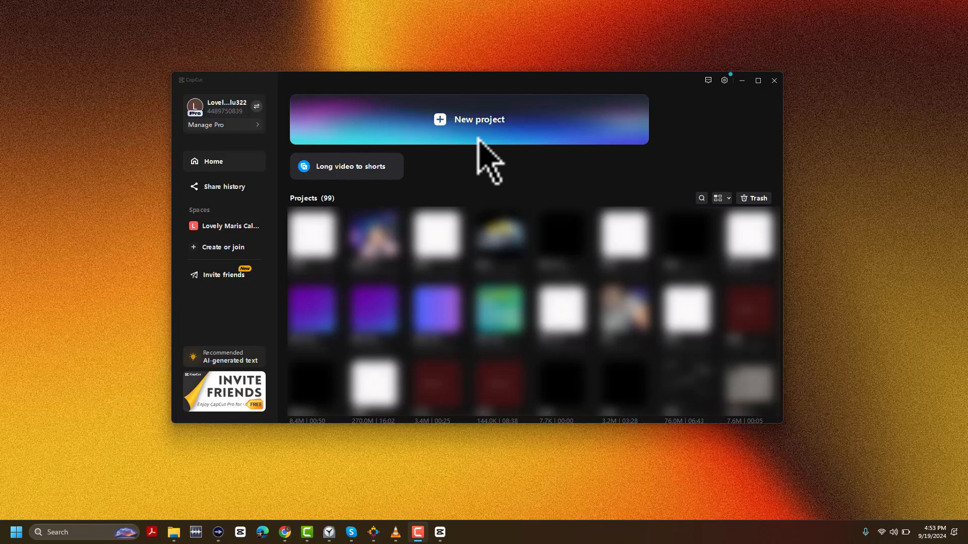
Create a new project, name it "Capcut tutorial" and turn on its proxy at 720P.
click(478, 141)
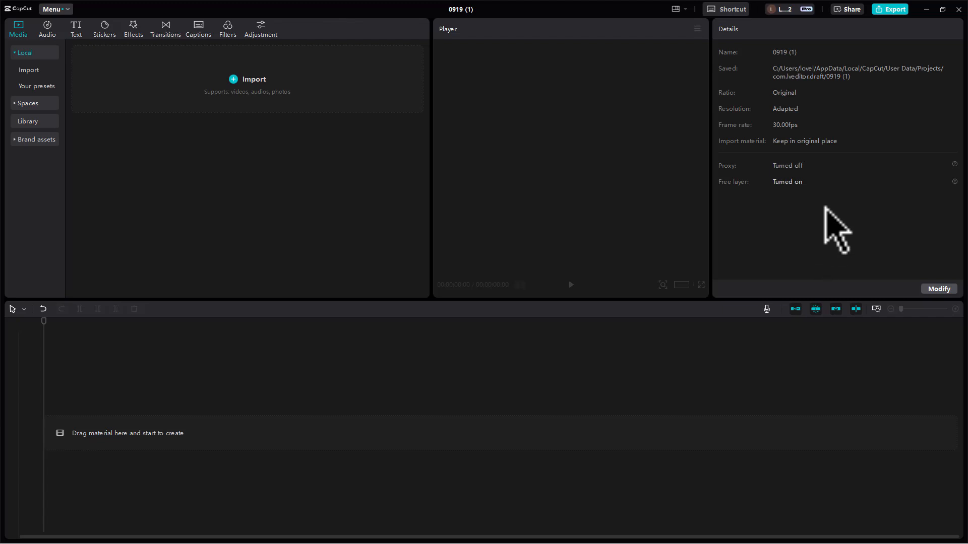
click(939, 291)
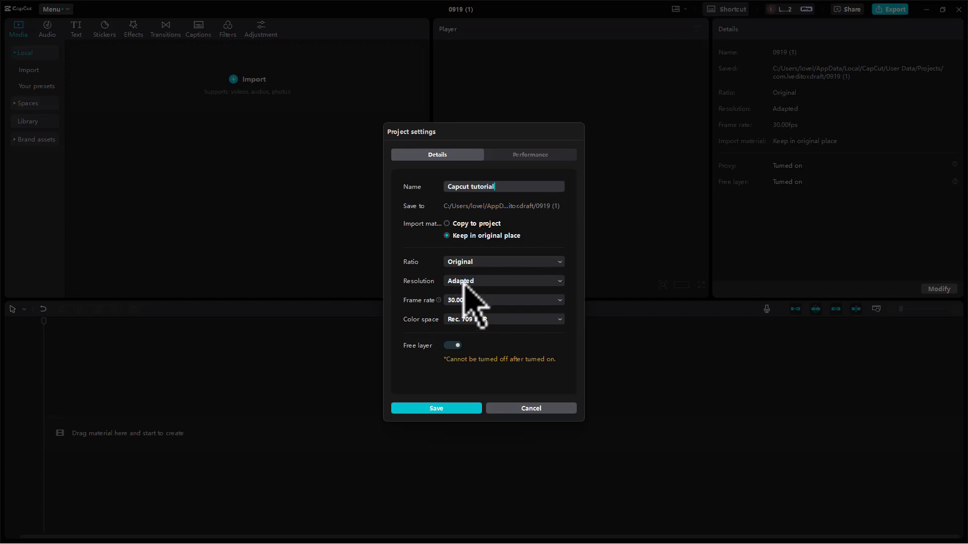
click(540, 156)
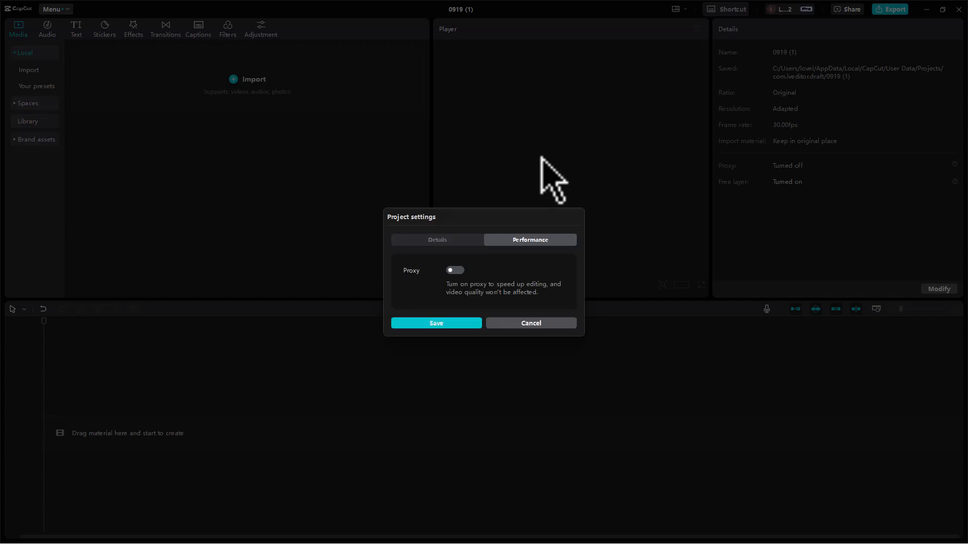
click(457, 271)
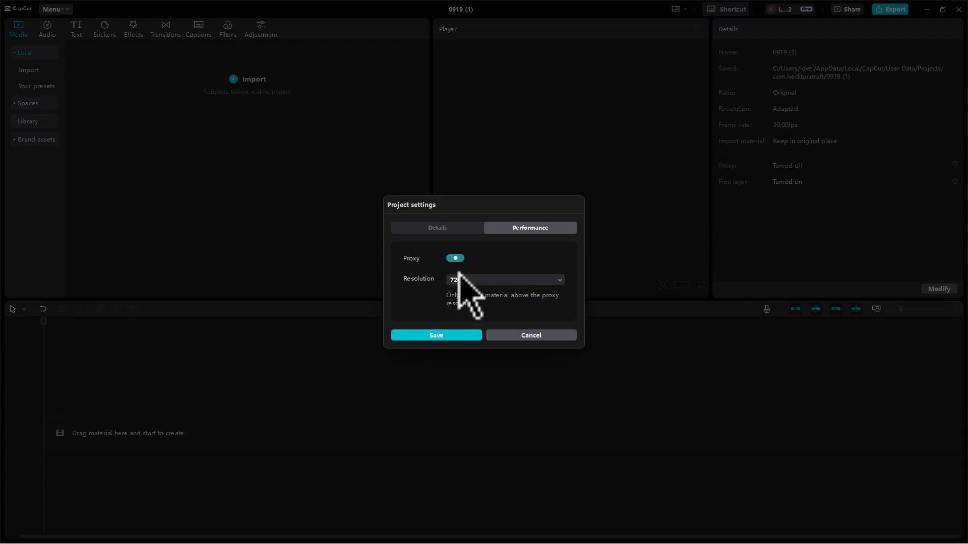
click(460, 258)
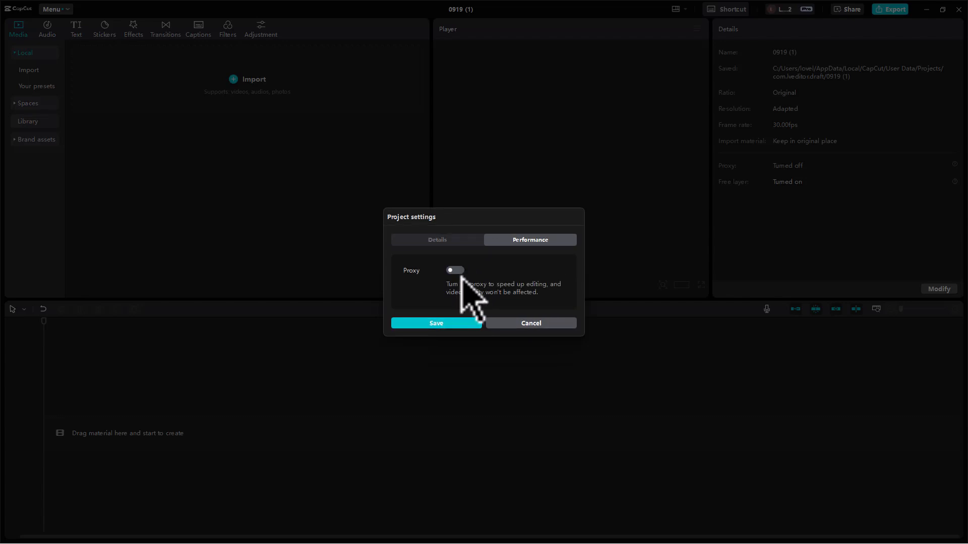
click(459, 271)
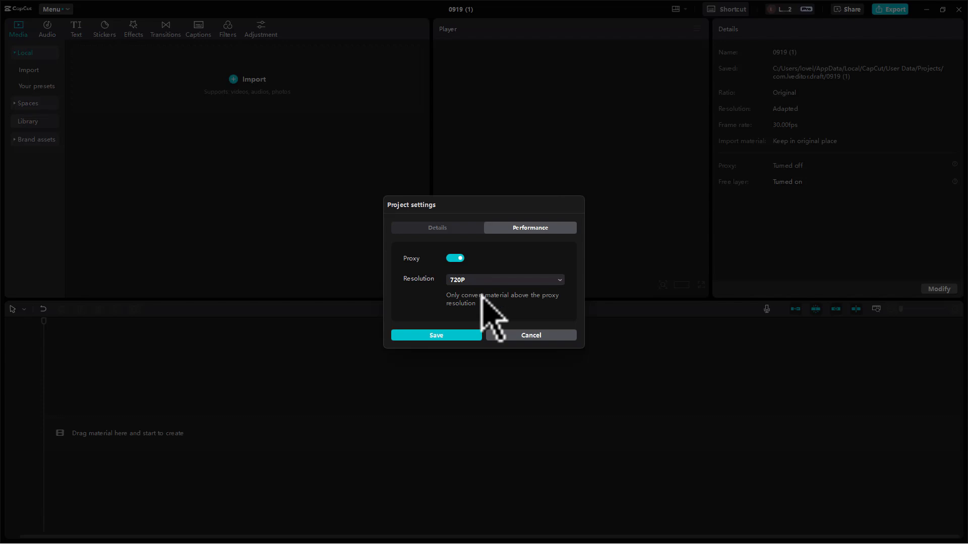
click(454, 335)
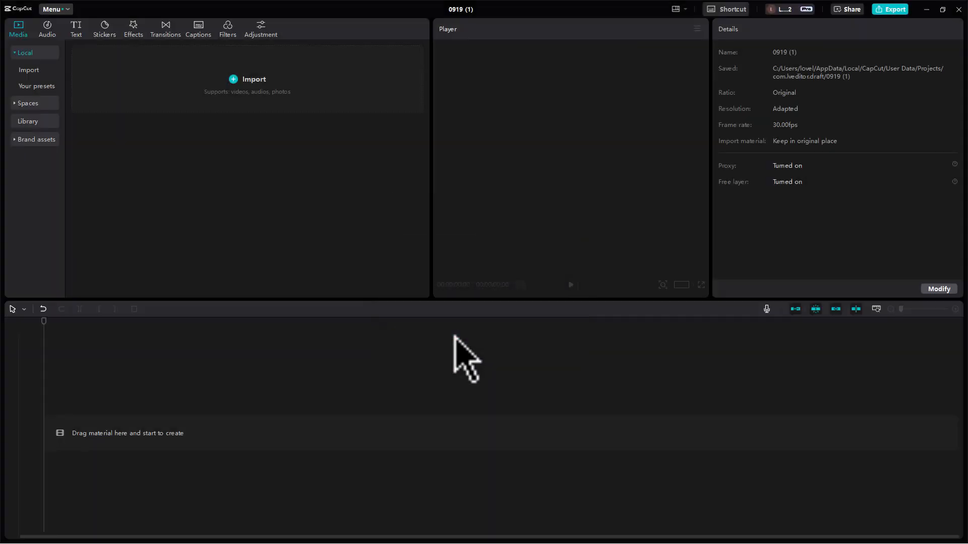
Import the video "Big Change for SEO! Google To Label AI Content In Search" and place it at the start of the timeline.
click(248, 101)
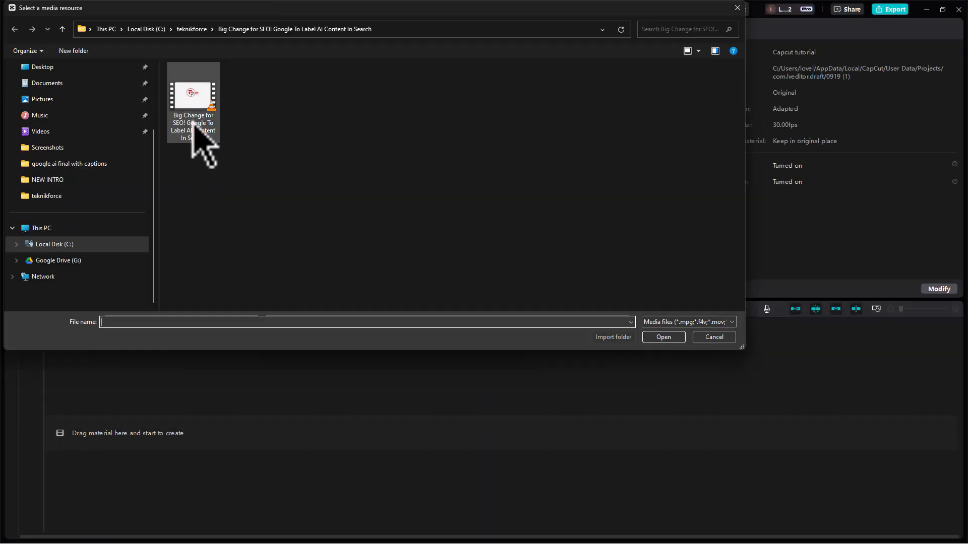
double_click(191, 125)
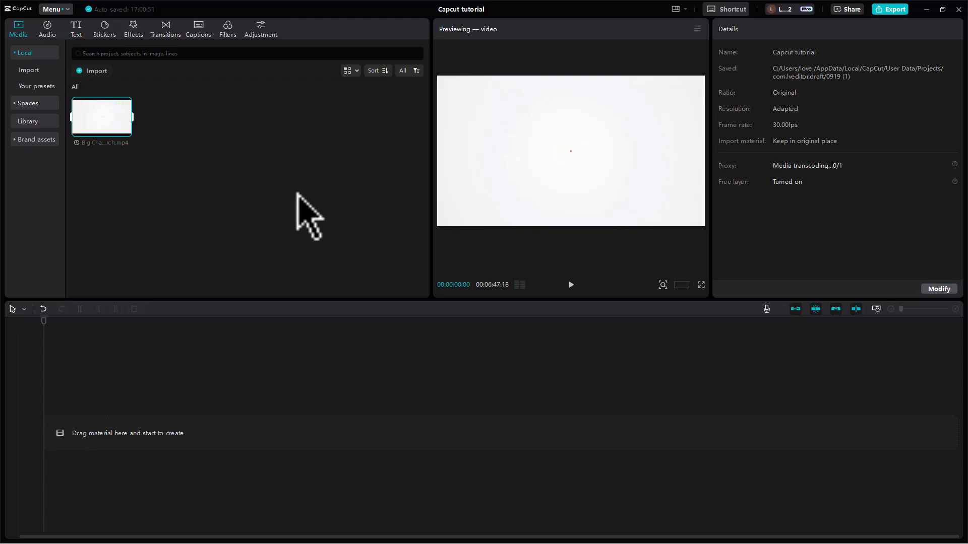
drag(102, 121, 92, 426)
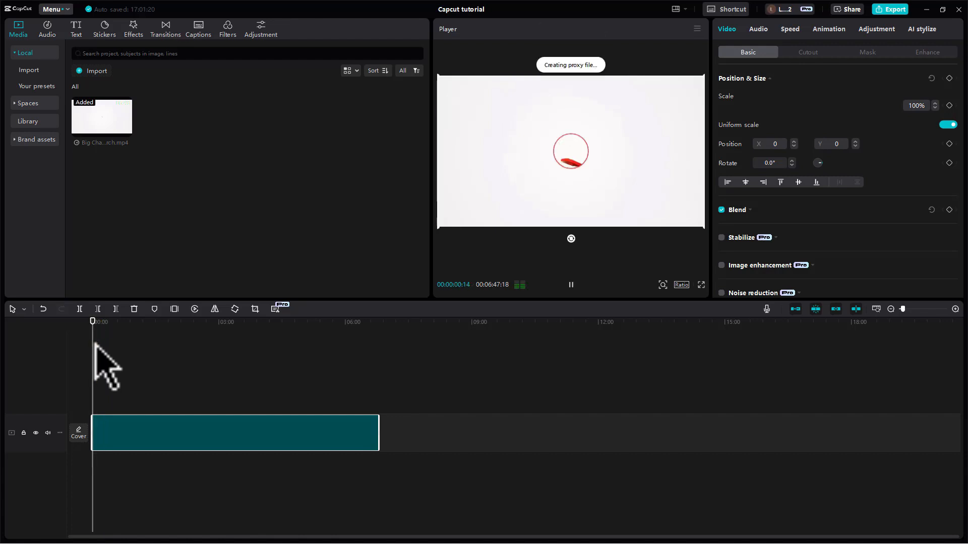
key(space)
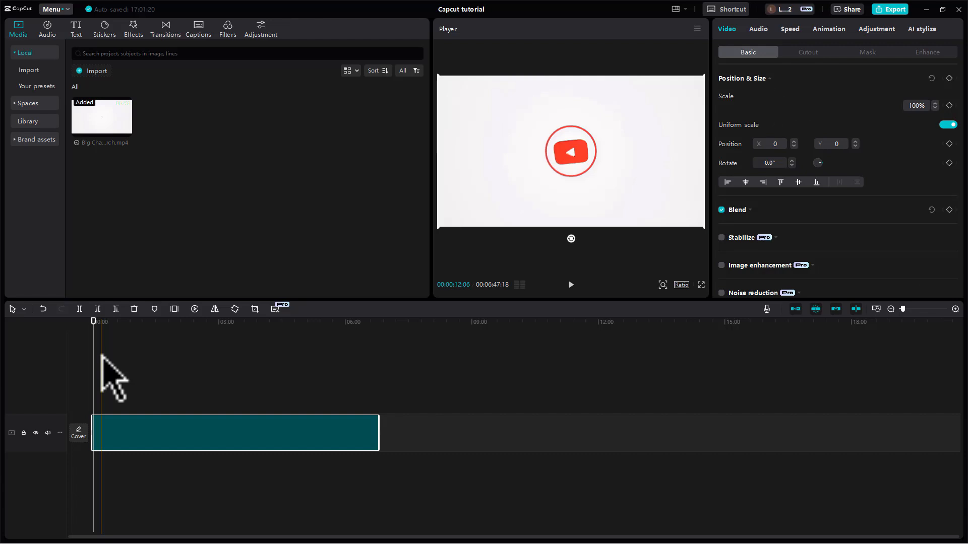
click(102, 355)
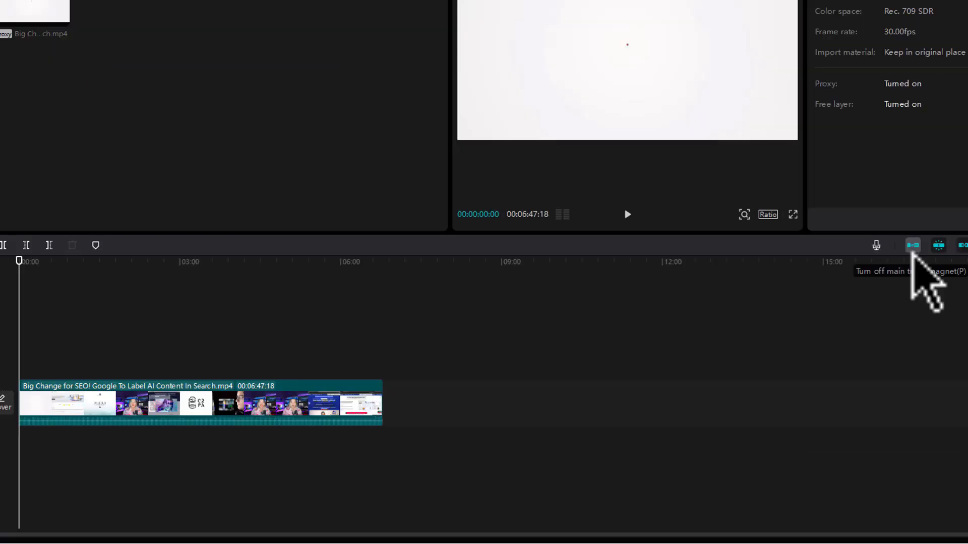
Turn off the main track magnet to shift the clip freely along the track, and turn the magnet back on.
drag(62, 406, 91, 432)
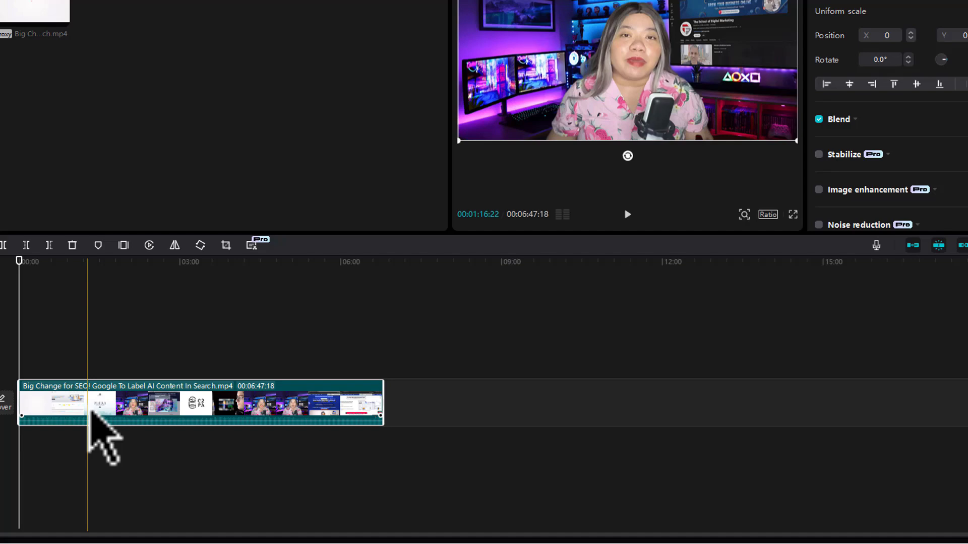
click(912, 246)
drag(71, 403, 100, 406)
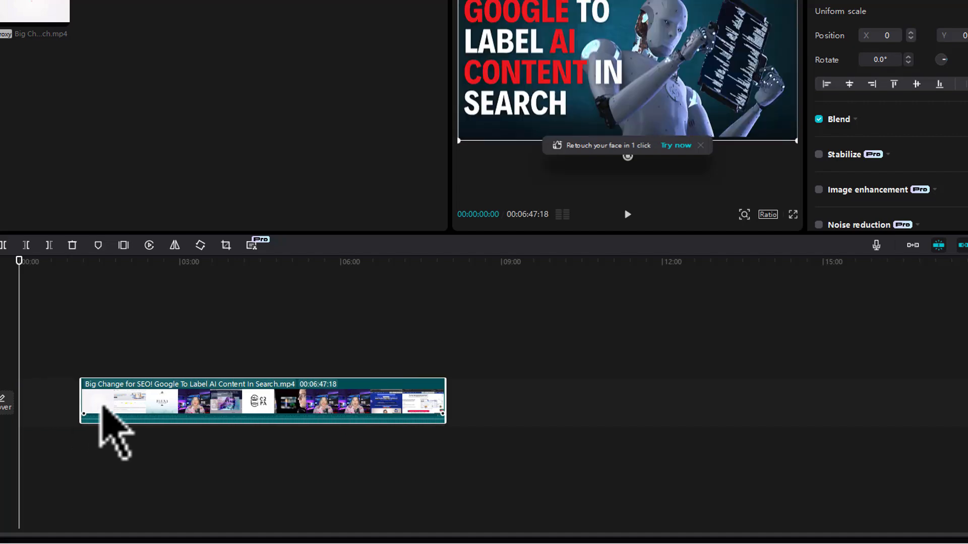
drag(178, 399, 249, 398)
click(913, 245)
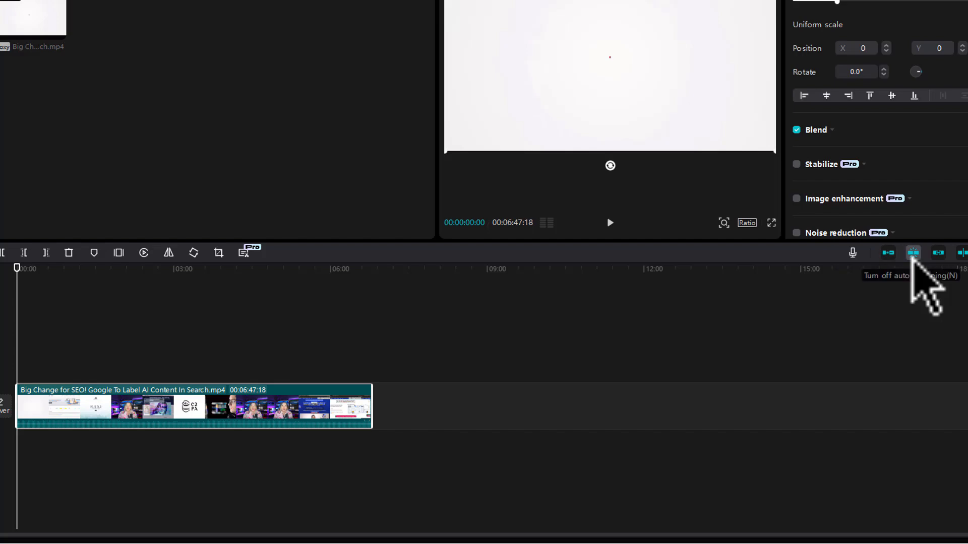
Move the clip so it snaps to the playhead, and with auto snapping off align it at 00:00:48:02.
drag(54, 411, 107, 400)
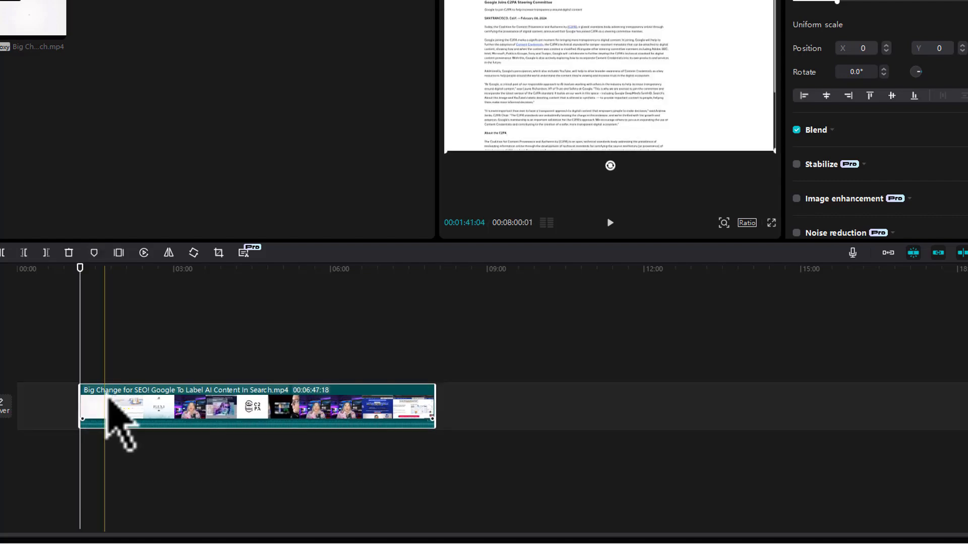
click(60, 348)
drag(101, 405, 81, 403)
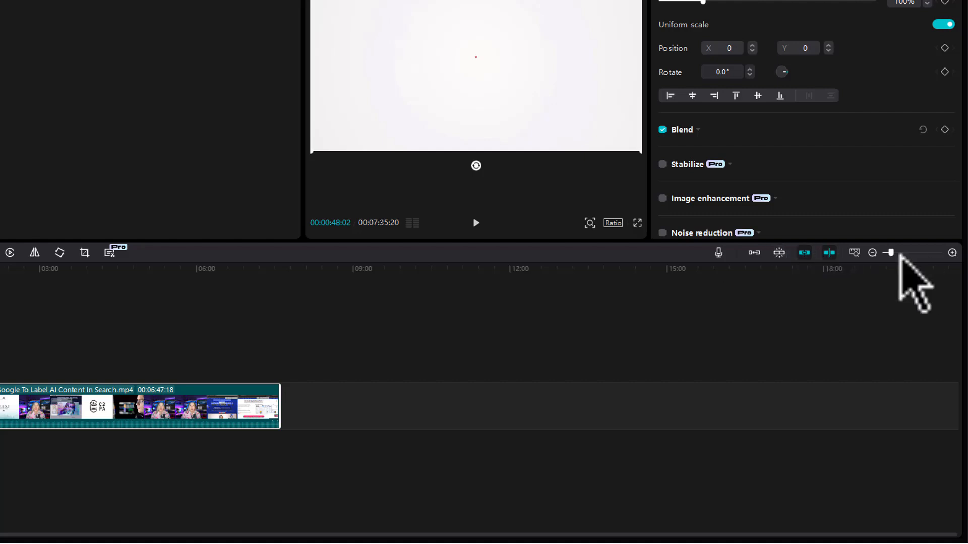
Trim the start of the clip to the playhead at 00:00:00:07.
drag(892, 253, 911, 253)
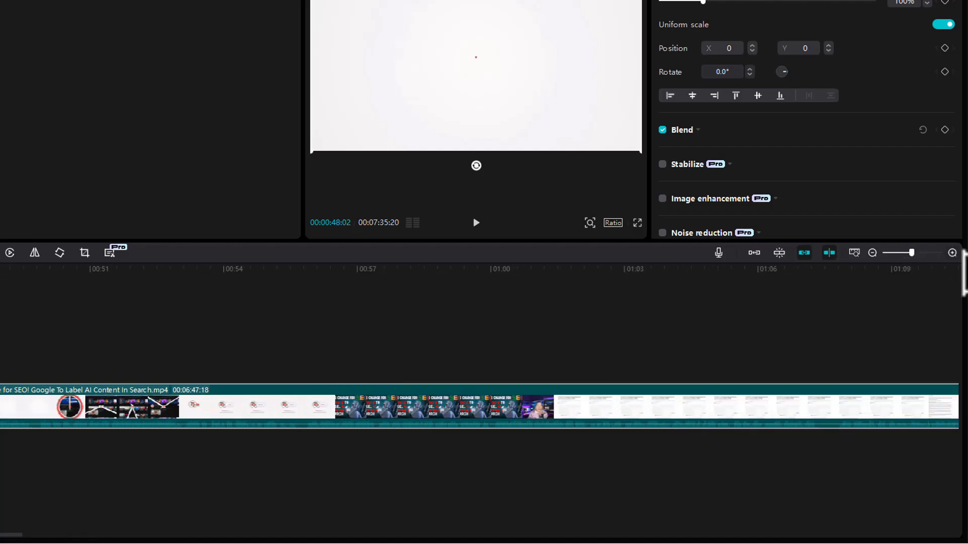
click(873, 253)
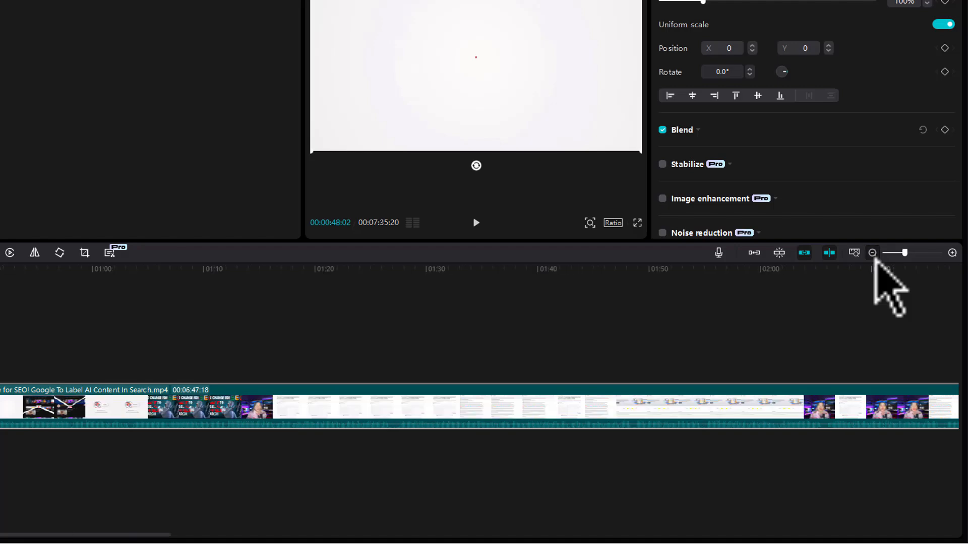
click(873, 254)
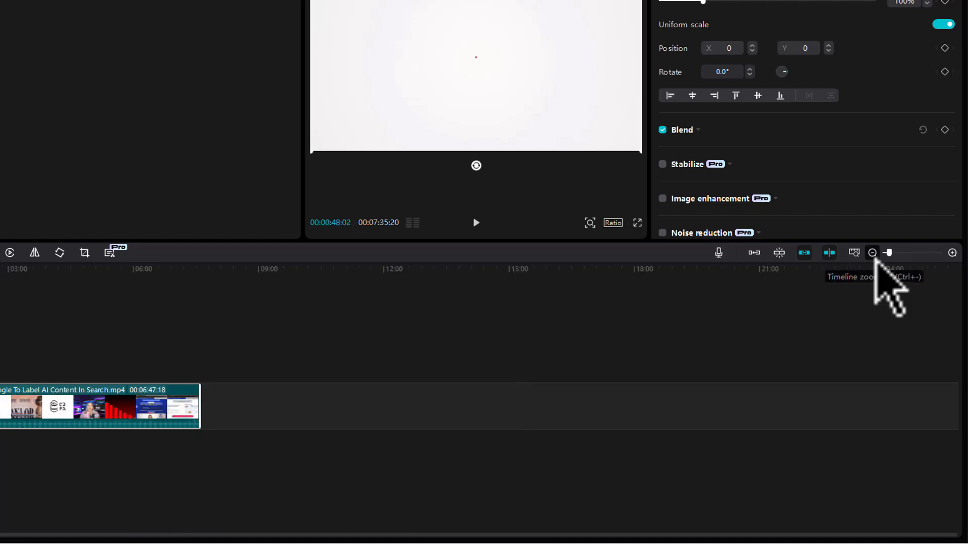
click(952, 253)
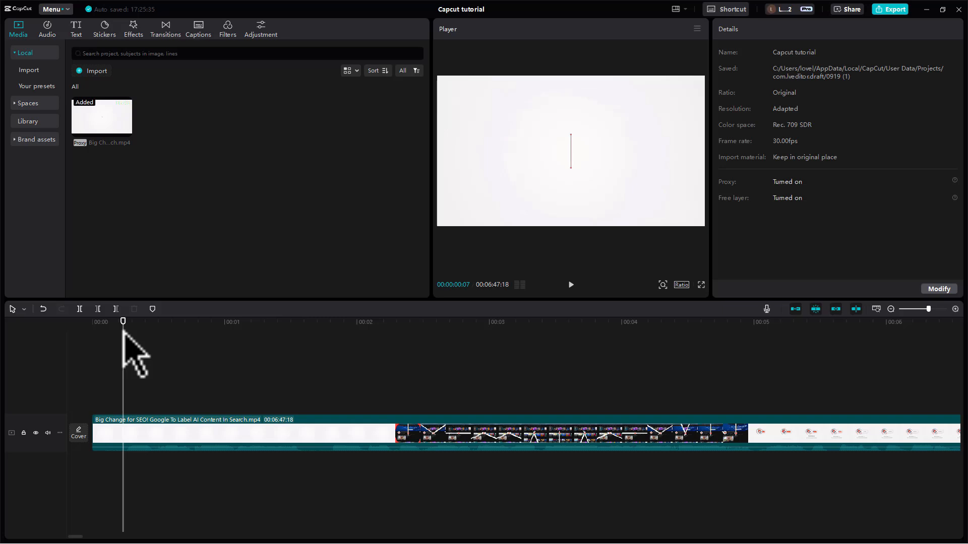
drag(93, 428, 124, 434)
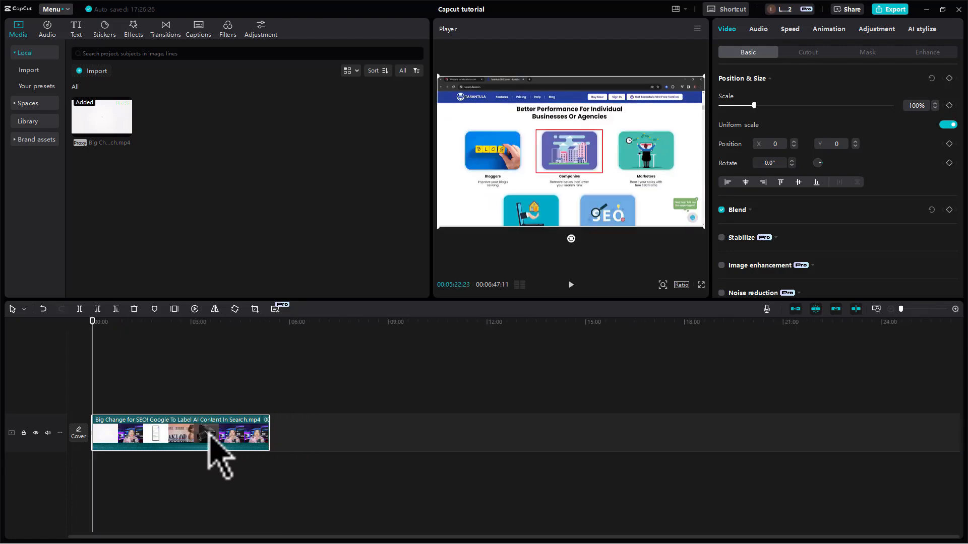
drag(208, 434, 126, 433)
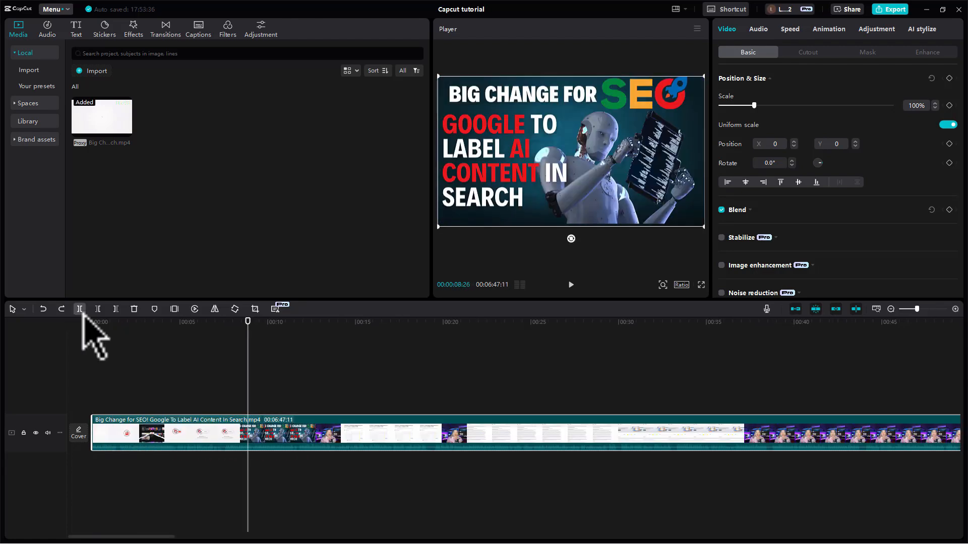
Split the clip at the playhead and undo the split.
click(80, 308)
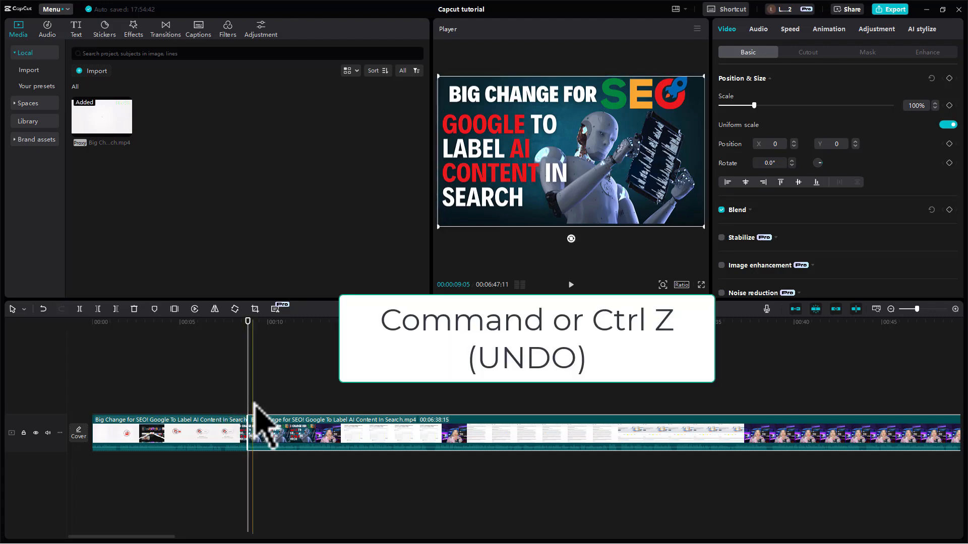
key(ctrl+z)
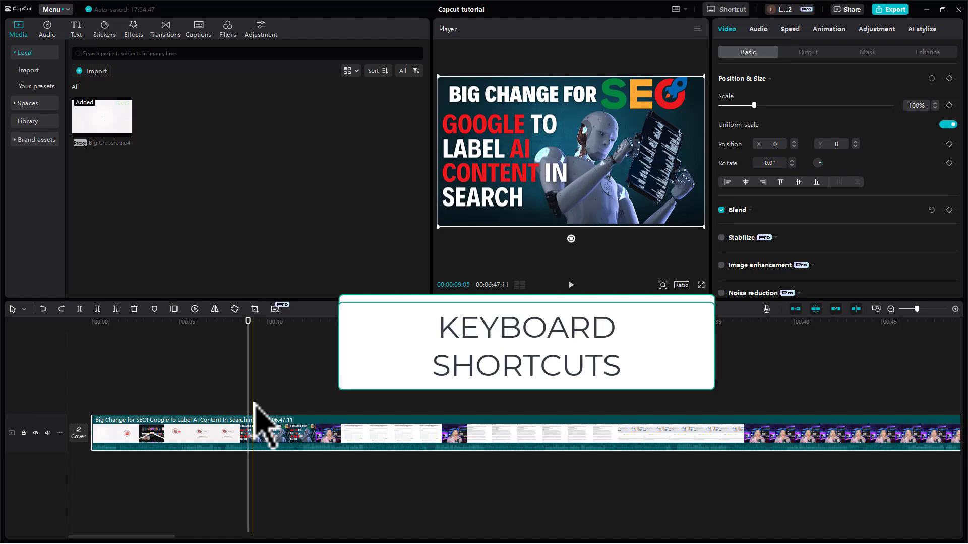
Cut the clip at 00:00:08:26 with the Split tool and delete the footage before the cut.
key(b)
click(255, 431)
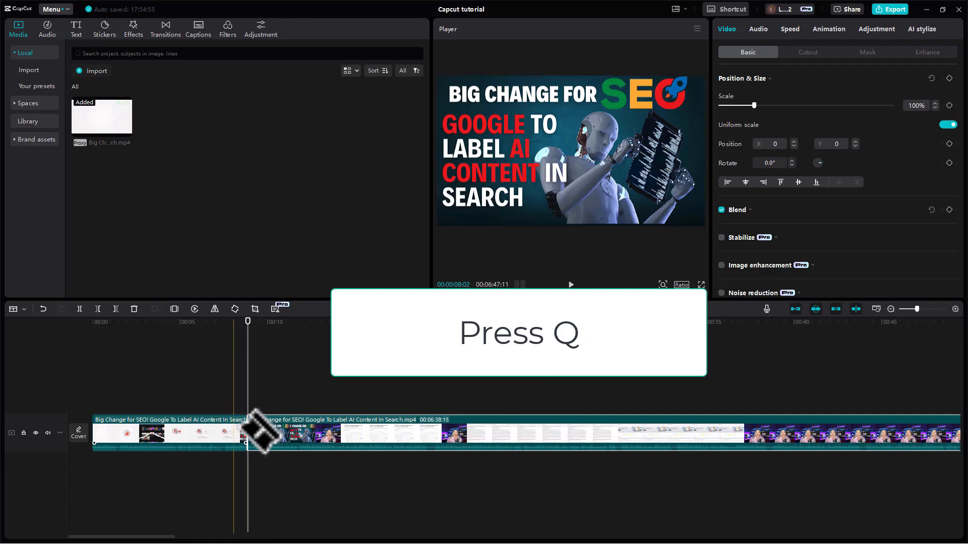
key(q)
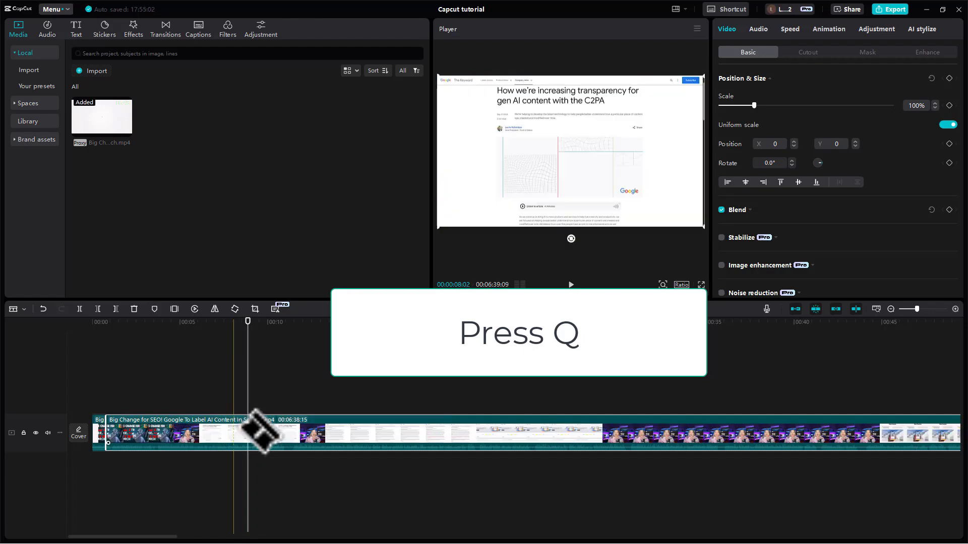
click(105, 433)
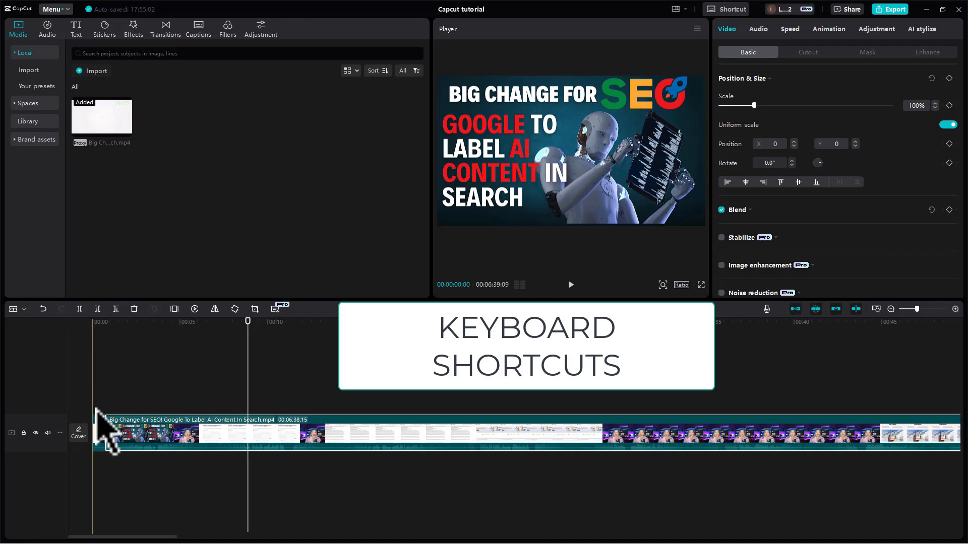
Open the list of keyboard shortcuts for reference.
click(55, 9)
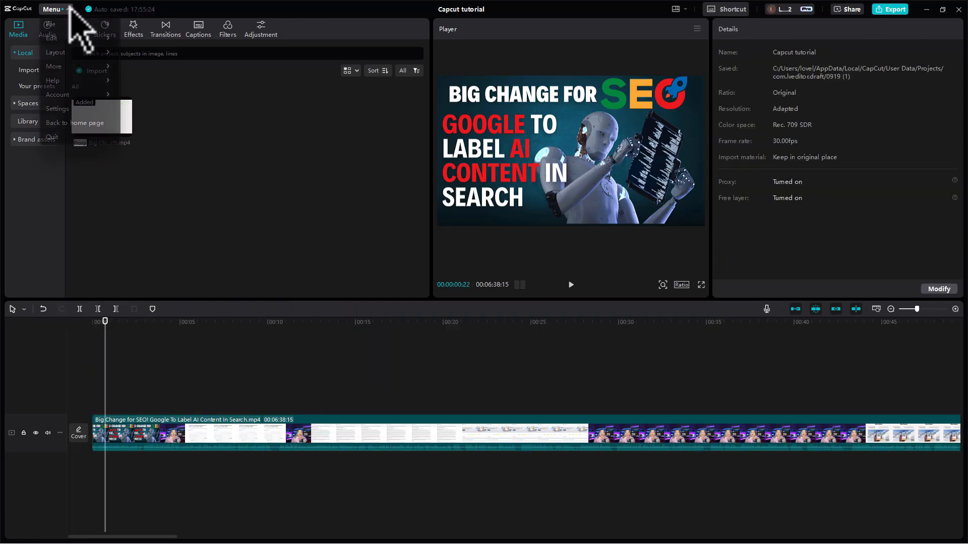
mouse_move(81, 80)
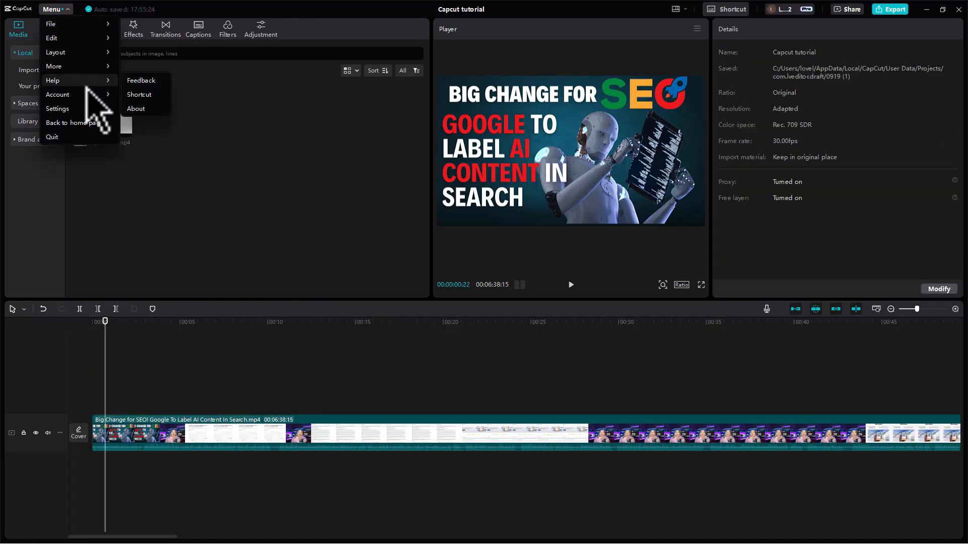
click(163, 95)
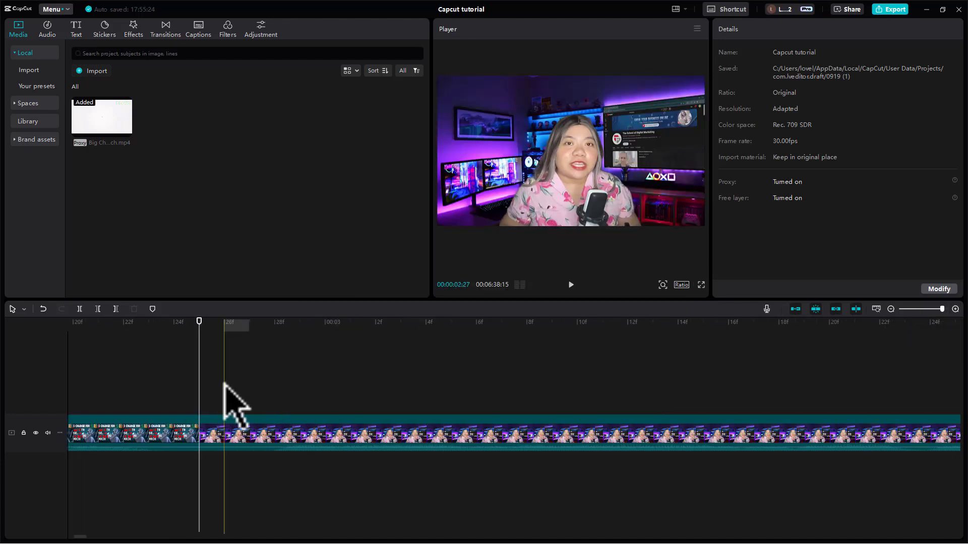
Split the clip at 00:00:02:28 and move the playhead to 00:00:02:25, where the presenter's shot begins.
click(149, 373)
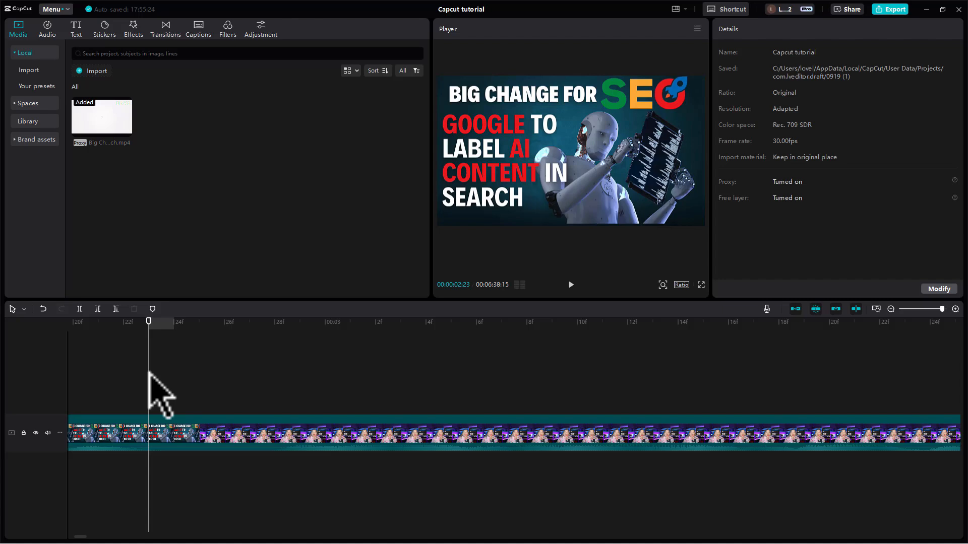
click(273, 380)
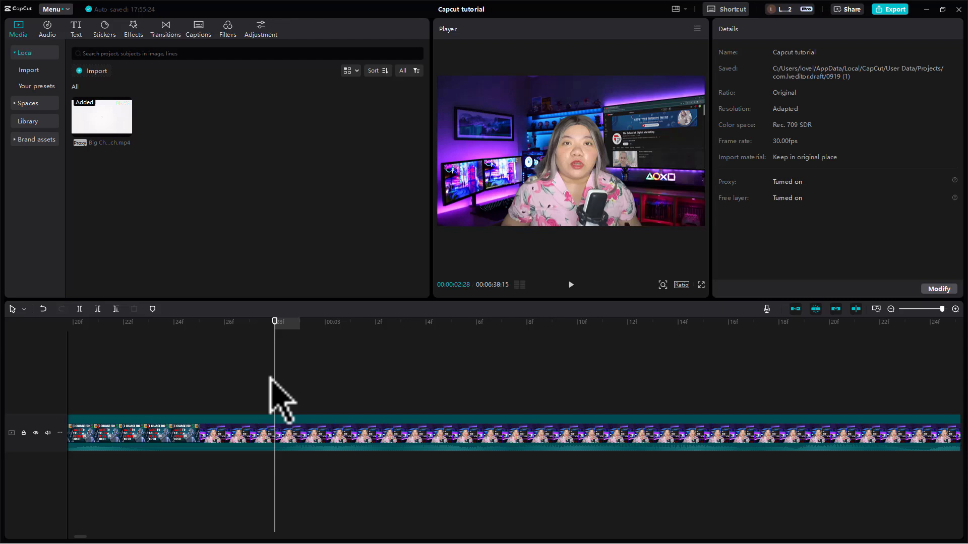
click(956, 309)
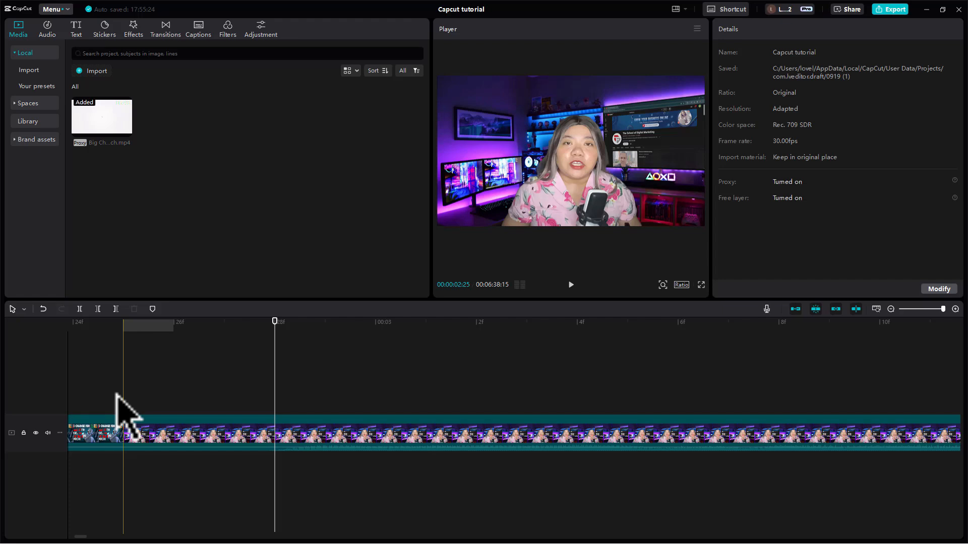
click(267, 429)
click(80, 309)
click(133, 370)
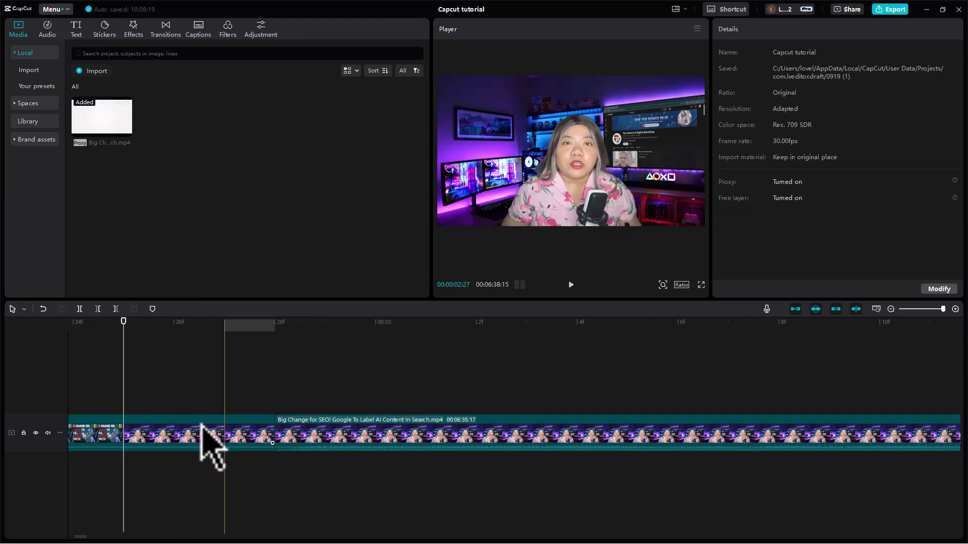
Trim the end of the clip before the cut back to the playhead, removing the presenter's shot from it.
click(202, 429)
drag(272, 431, 129, 429)
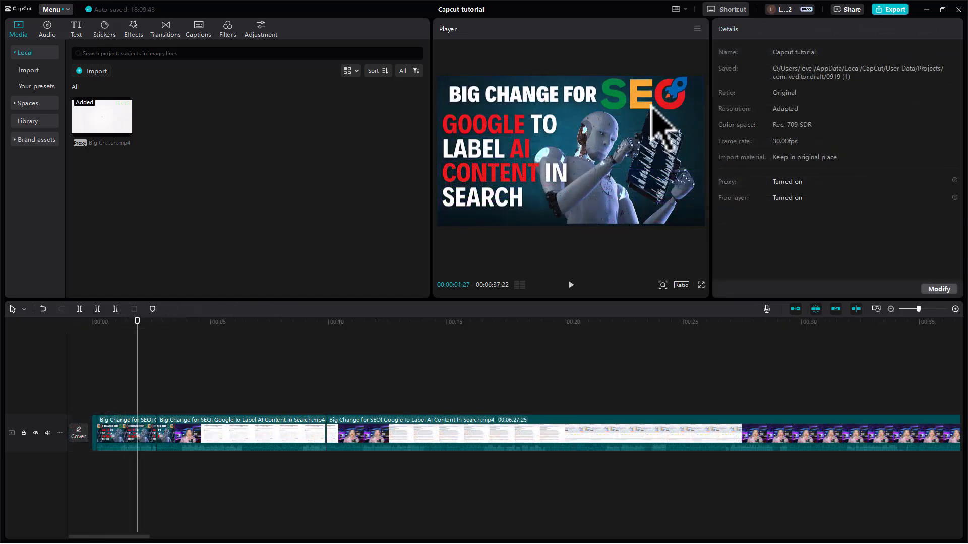
Show the player's export still frame option, and set the project's aspect ratio to 9:16.
click(697, 30)
mouse_move(684, 67)
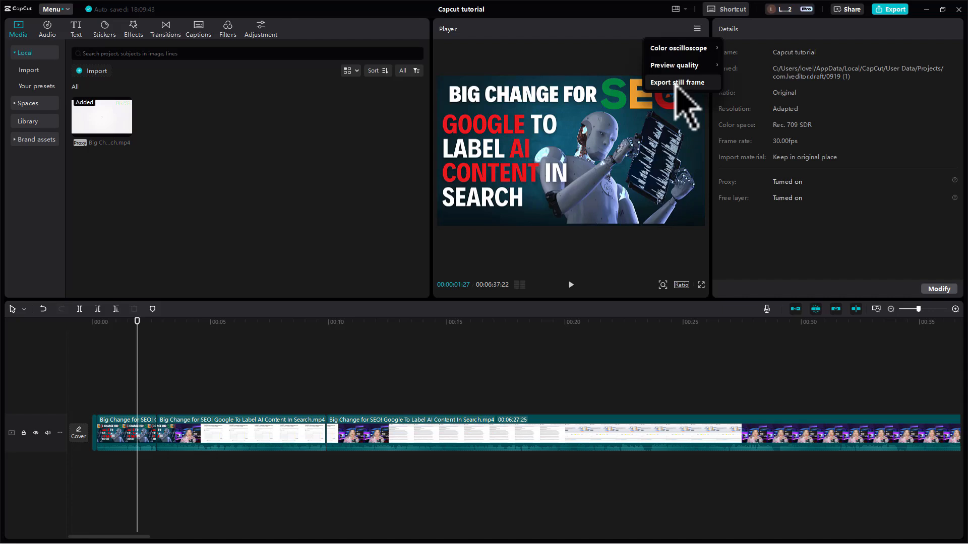
click(680, 286)
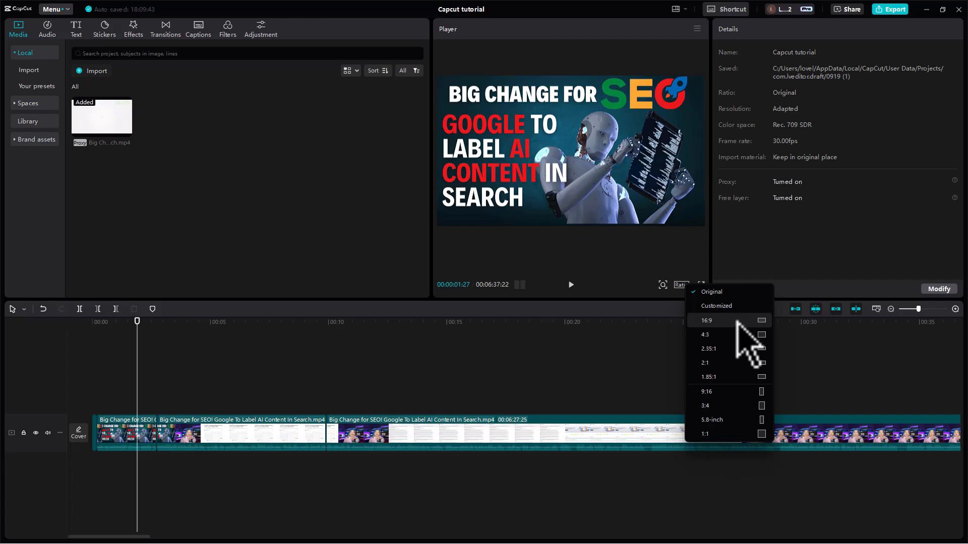
click(731, 393)
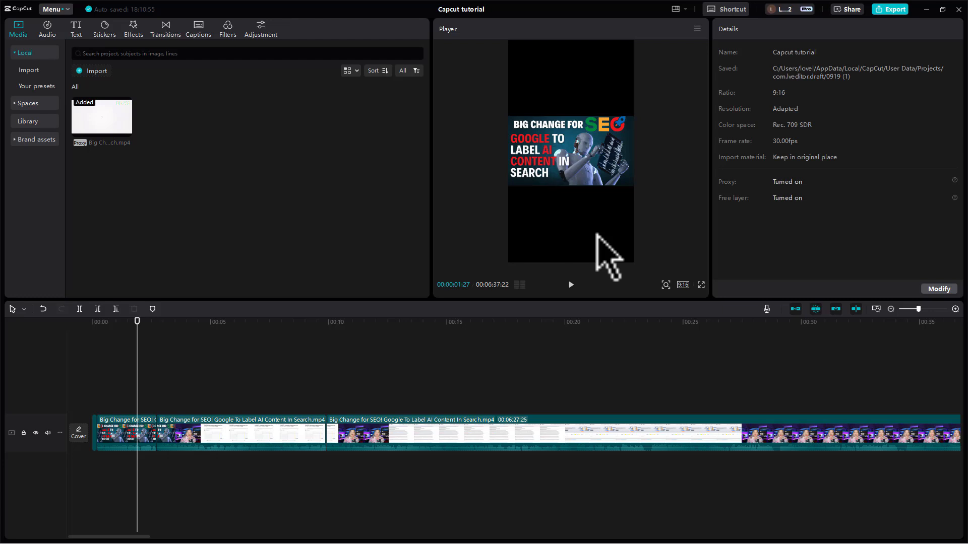
Enlarge the first clip to 149% scale in the preview and reposition it against the frame's left edge.
click(890, 309)
click(109, 438)
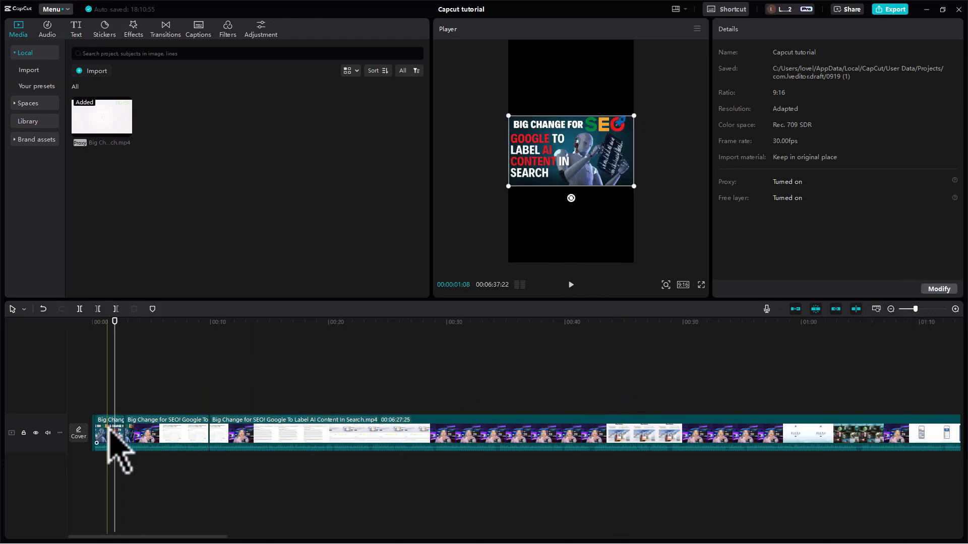
mouse_move(634, 116)
mouse_down()
mouse_move(640, 102)
mouse_move(644, 109)
mouse_up()
mouse_move(595, 153)
mouse_down()
mouse_move(617, 154)
mouse_move(600, 153)
mouse_move(602, 92)
mouse_move(599, 152)
mouse_up()
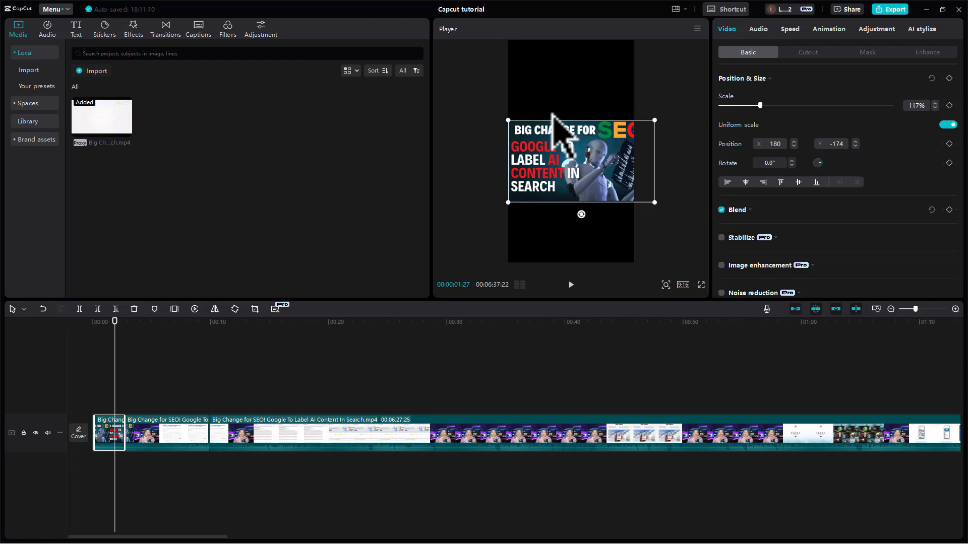
drag(654, 204, 670, 222)
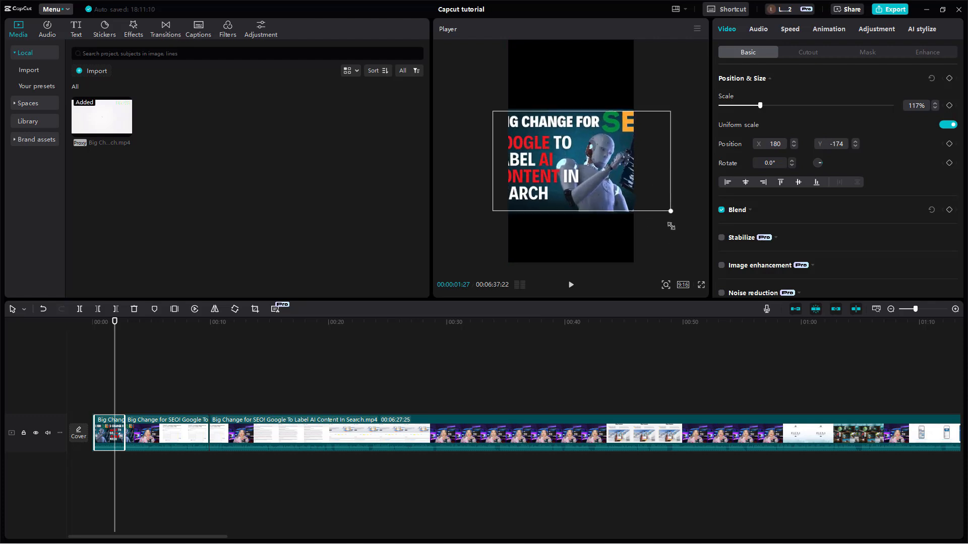
drag(572, 181, 600, 198)
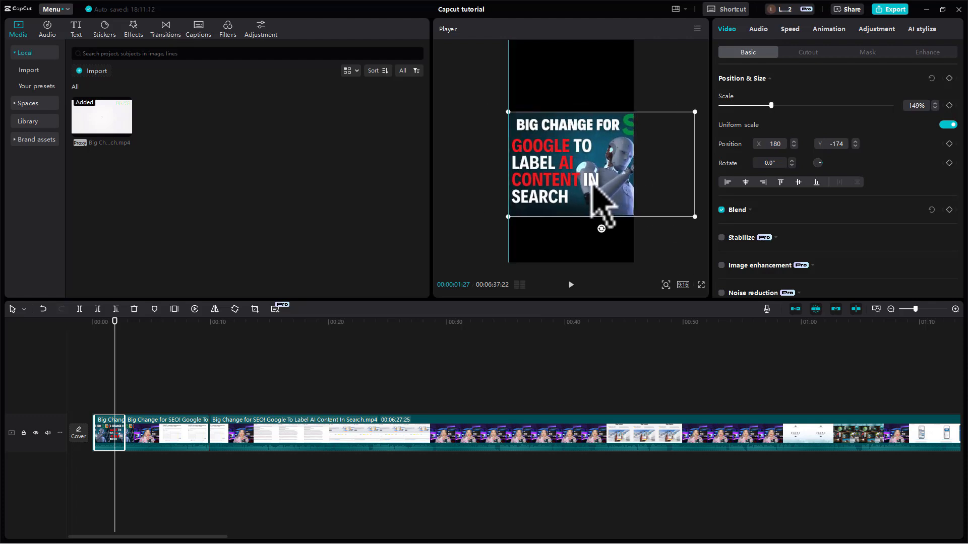
Set the project's aspect ratio to 16:9.
click(683, 285)
click(720, 323)
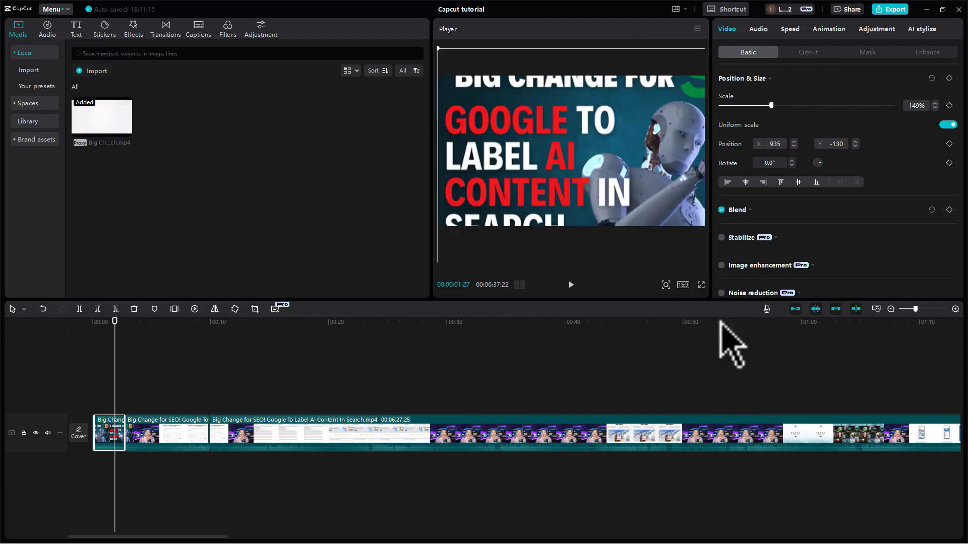
Set the scale of the long third clip to 100%.
click(620, 338)
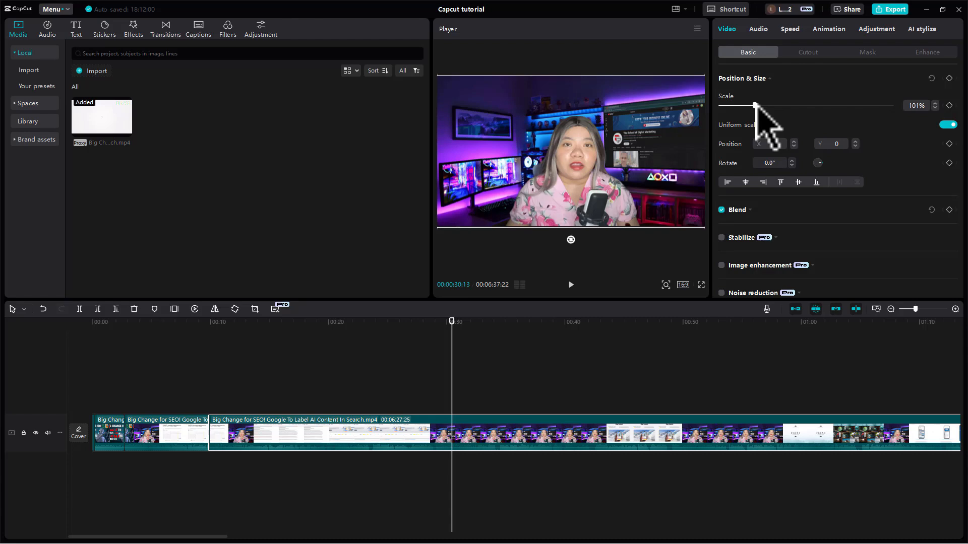
mouse_move(755, 105)
mouse_down()
mouse_move(764, 107)
mouse_move(750, 104)
mouse_move(754, 112)
mouse_up()
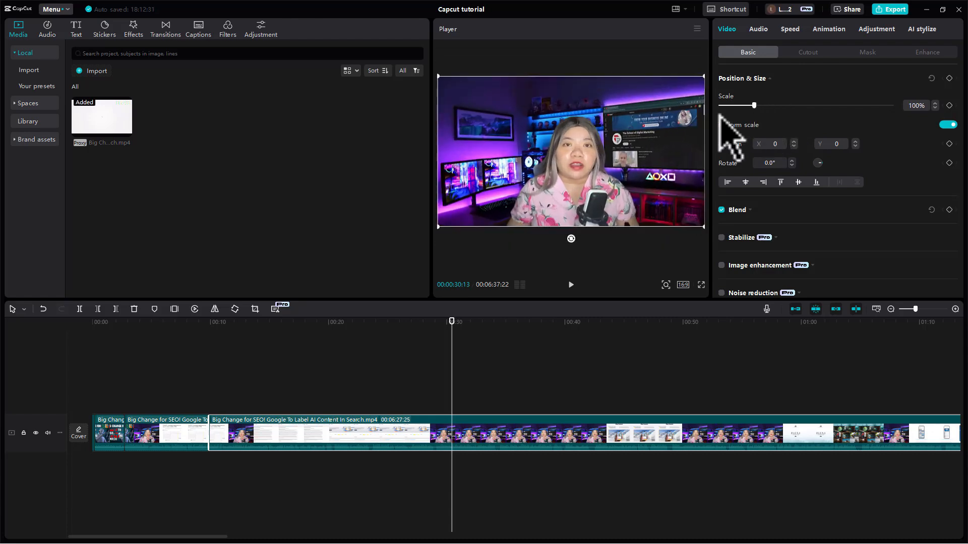
mouse_move(686, 111)
mouse_down()
mouse_move(692, 116)
mouse_move(684, 114)
mouse_up()
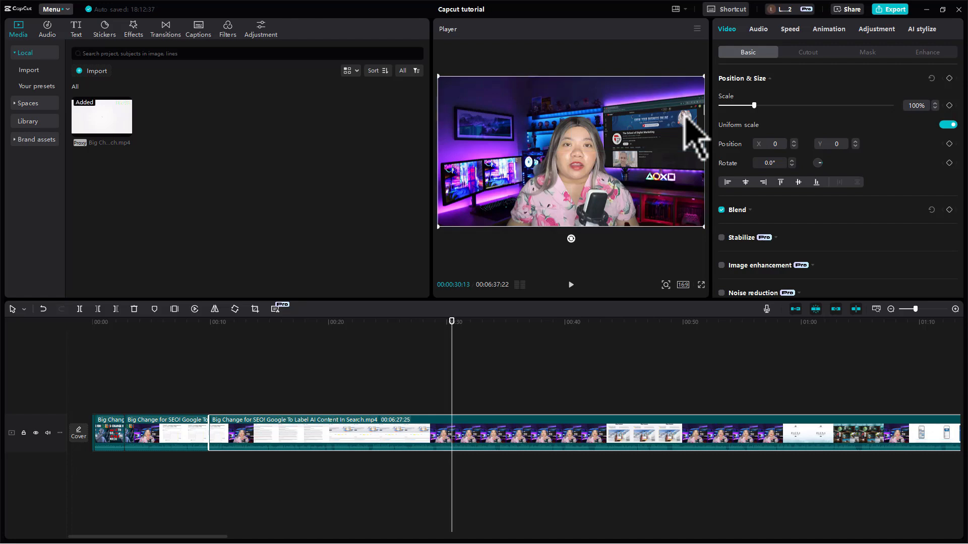
Try rotating the long third clip in both directions, ending at a rotation of 1.0°.
click(792, 161)
click(792, 160)
click(791, 160)
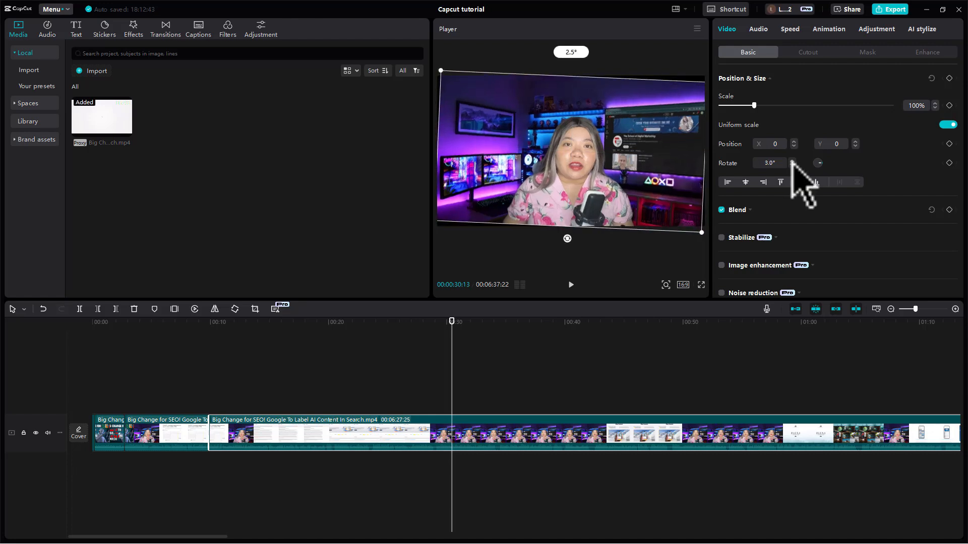
click(792, 160)
click(791, 160)
click(791, 160)
click(791, 166)
click(791, 165)
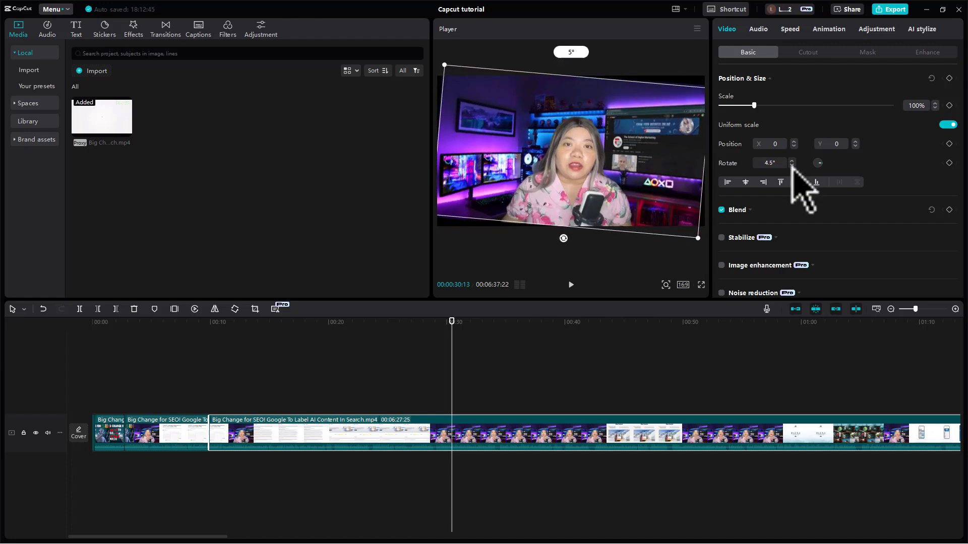
click(791, 165)
click(791, 166)
click(791, 165)
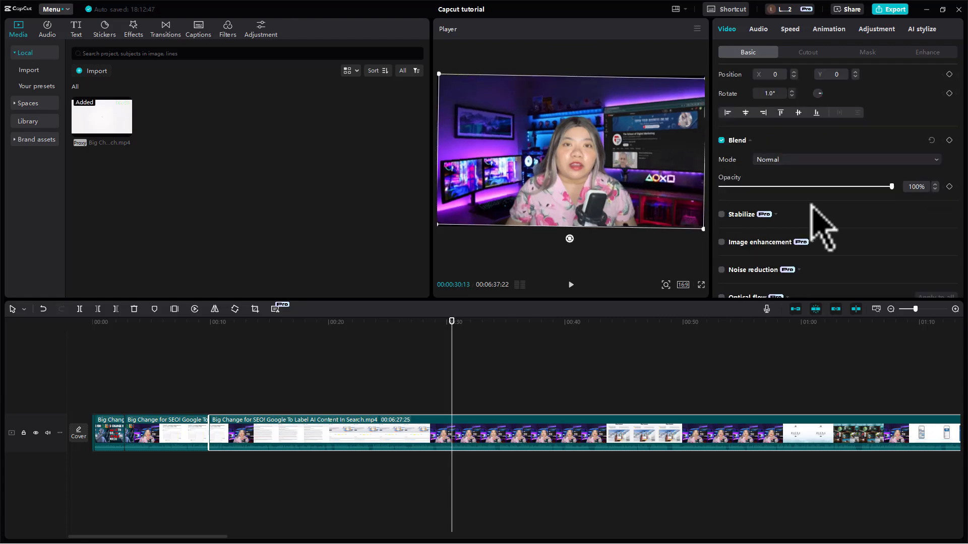
Examine the clip's Stabilize and other basic video options, then its Cutout, Mask and Enhance settings.
click(775, 214)
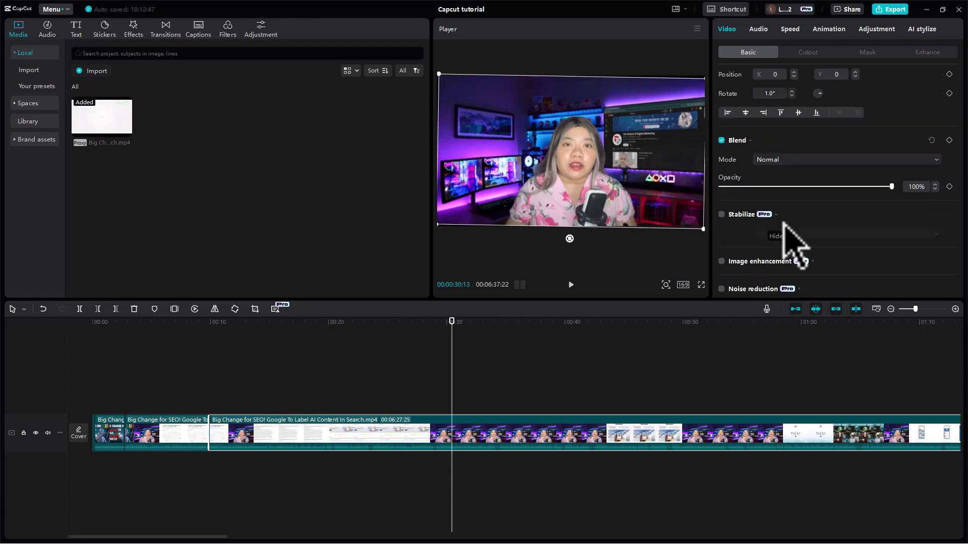
scroll(761, 212, down, 2)
scroll(810, 249, down, 5)
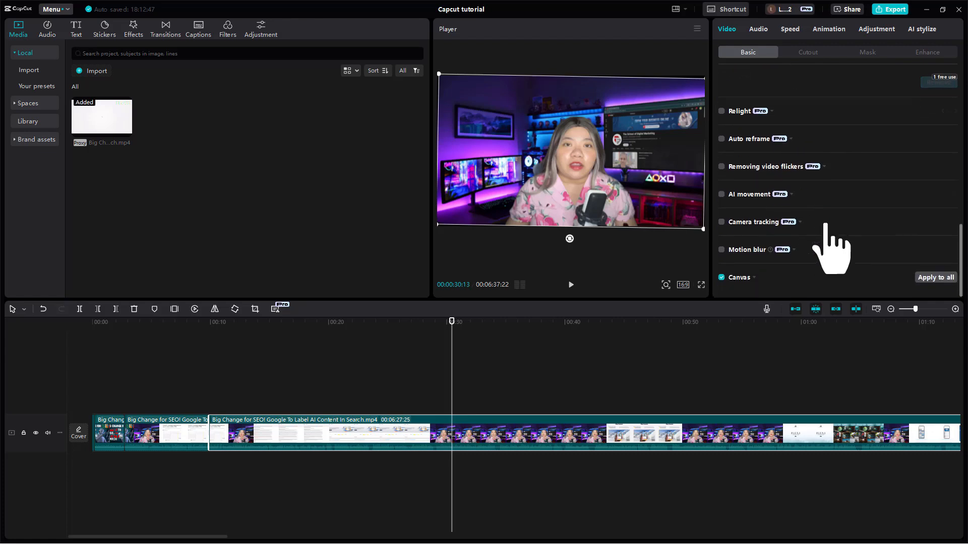
click(808, 53)
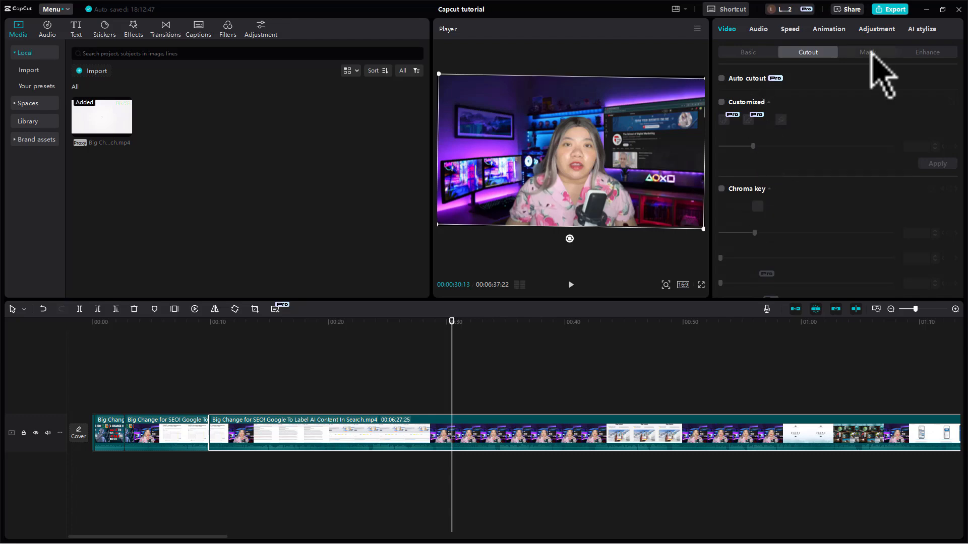
click(868, 53)
click(927, 52)
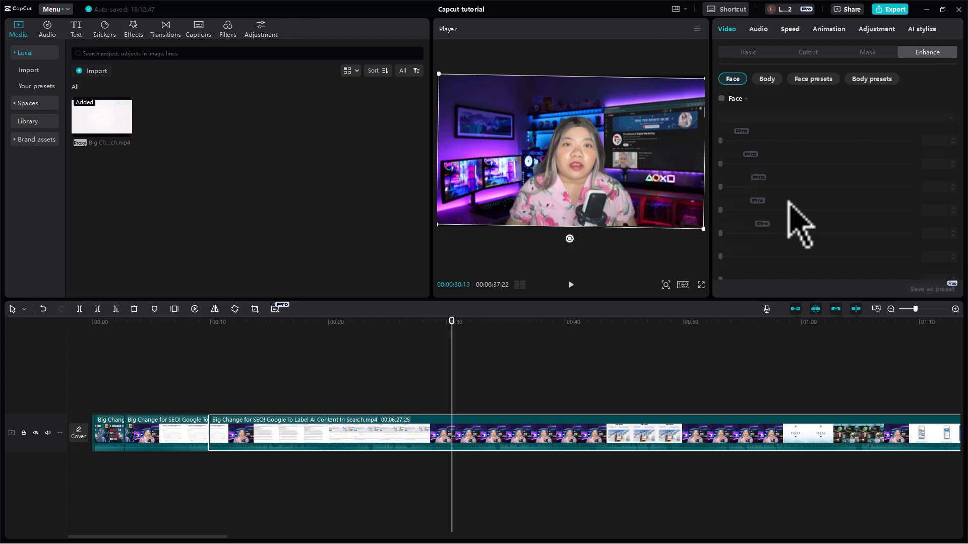
Set the third clip's audio volume to 0.0 dB and its fade-out to 0.1 s.
click(758, 29)
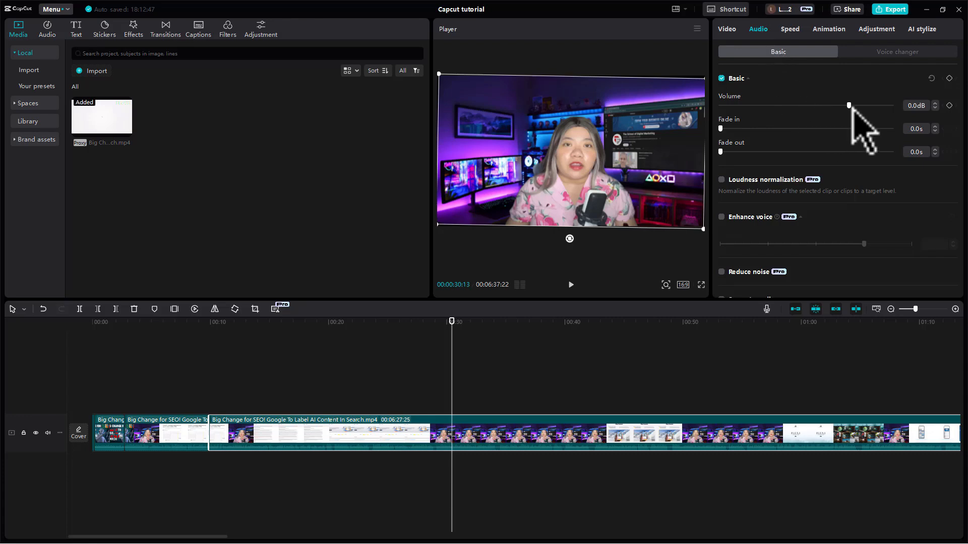
mouse_move(849, 106)
mouse_down()
mouse_move(863, 105)
mouse_move(832, 105)
mouse_move(849, 101)
mouse_up()
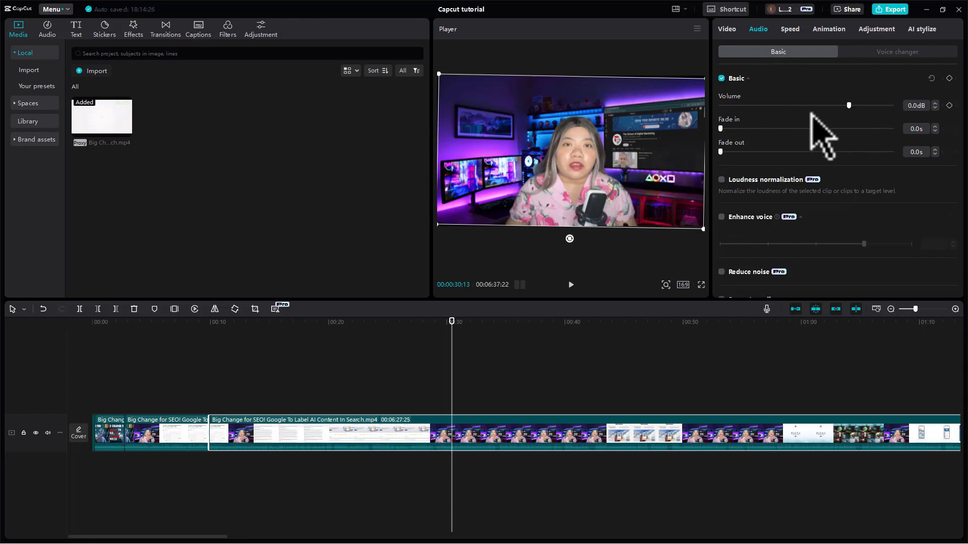
drag(726, 129, 722, 152)
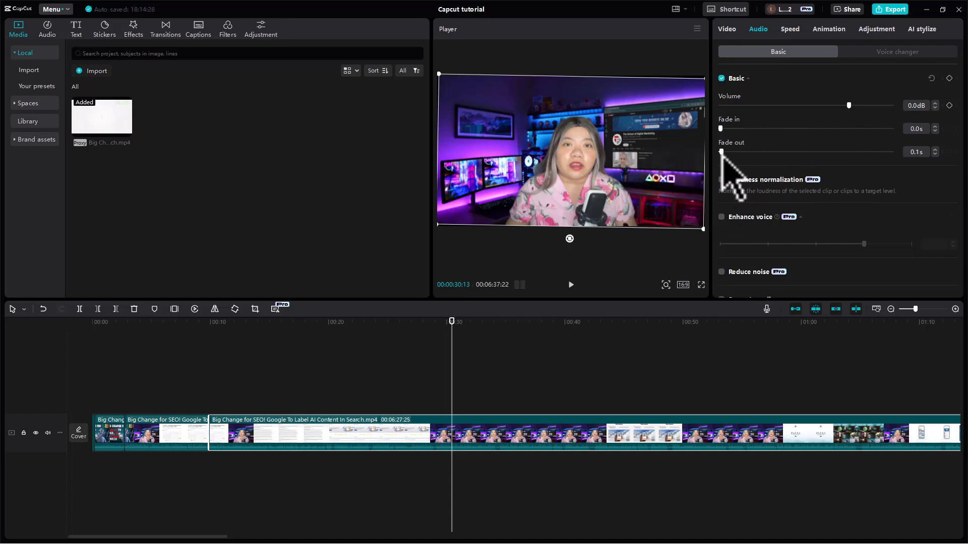
scroll(648, 385, down, 3)
Select all clips on the timeline and set their audio volume to -5.6 dB.
drag(647, 378, 106, 486)
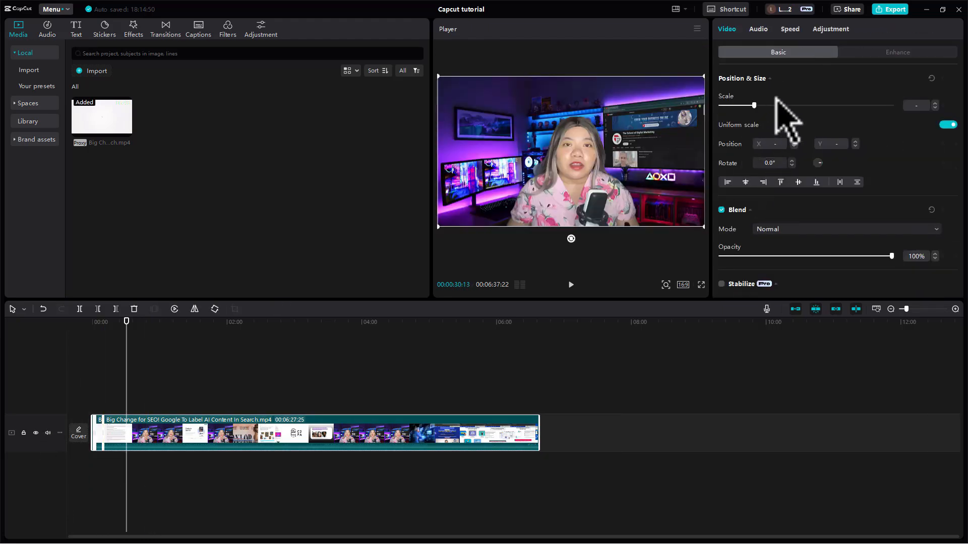
click(758, 29)
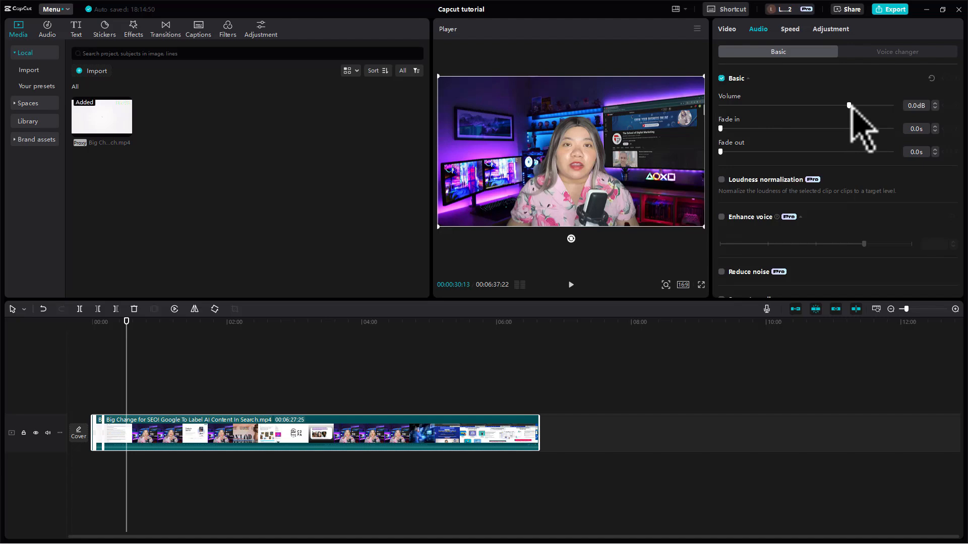
drag(849, 105, 774, 121)
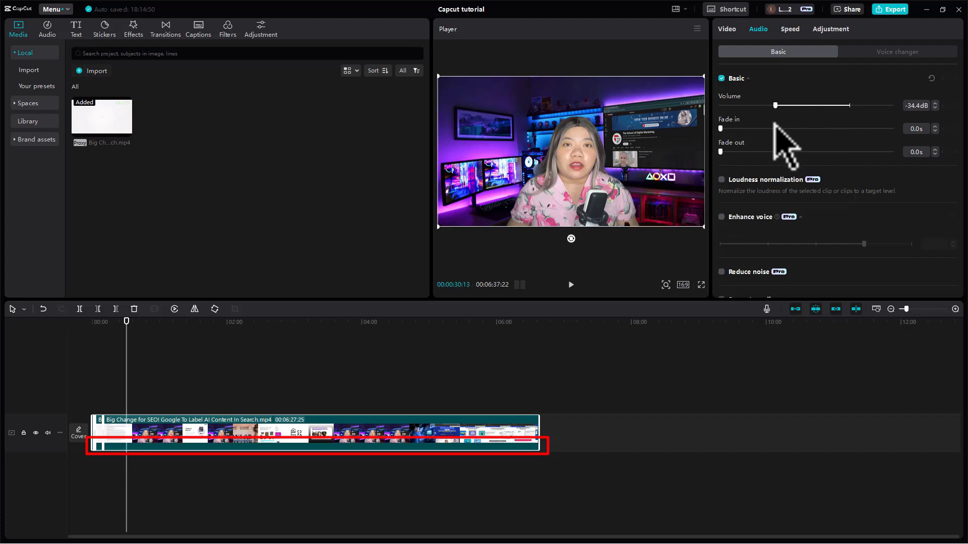
drag(773, 123, 860, 125)
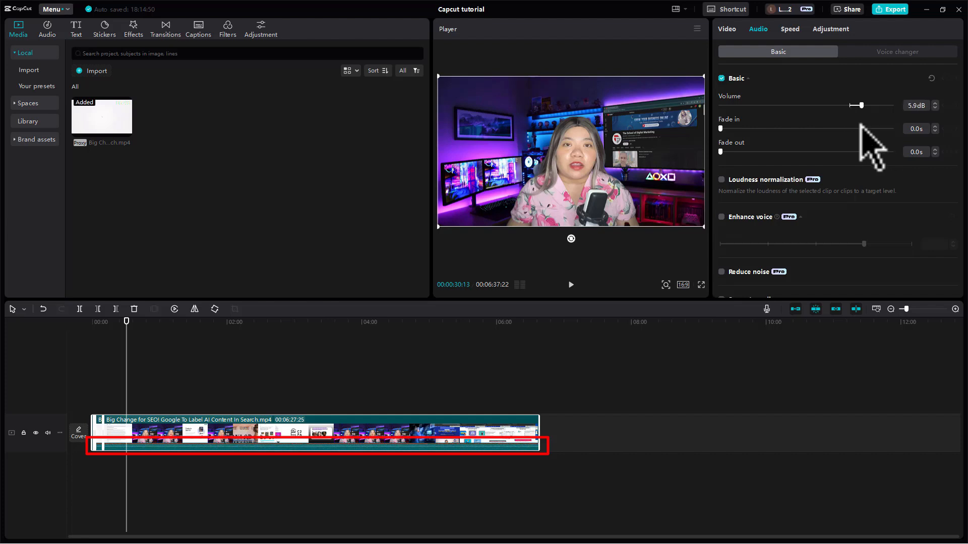
drag(860, 124, 836, 125)
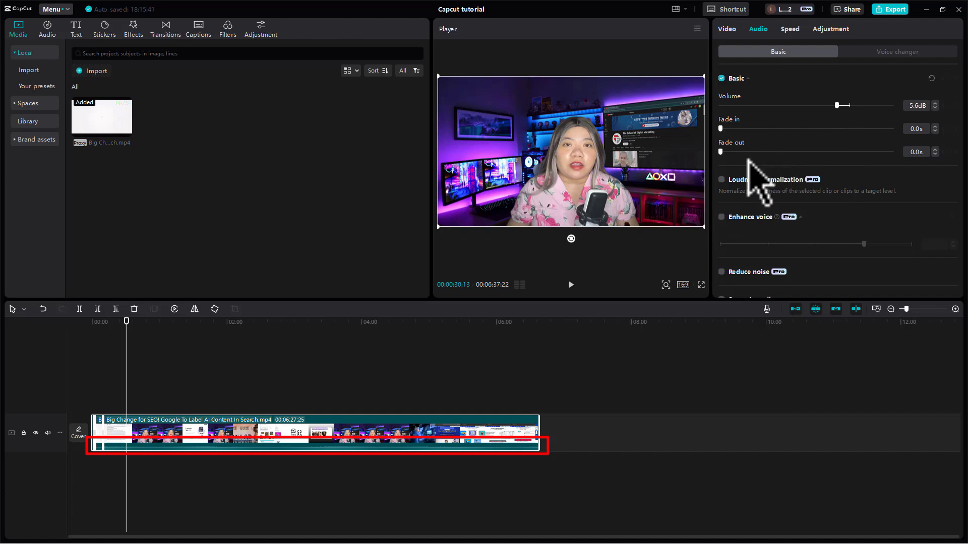
Enable loudness normalization and noise reduction for all selected clips.
click(721, 180)
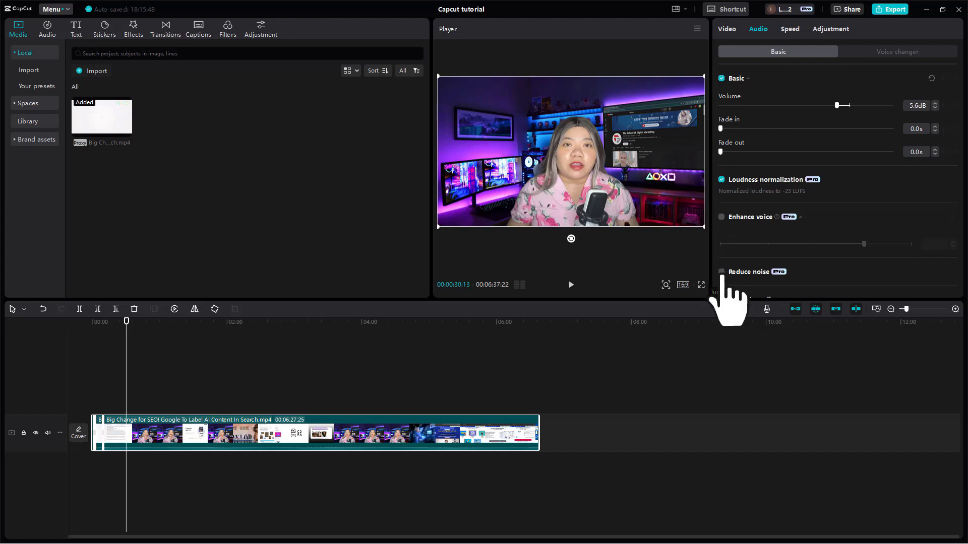
click(721, 272)
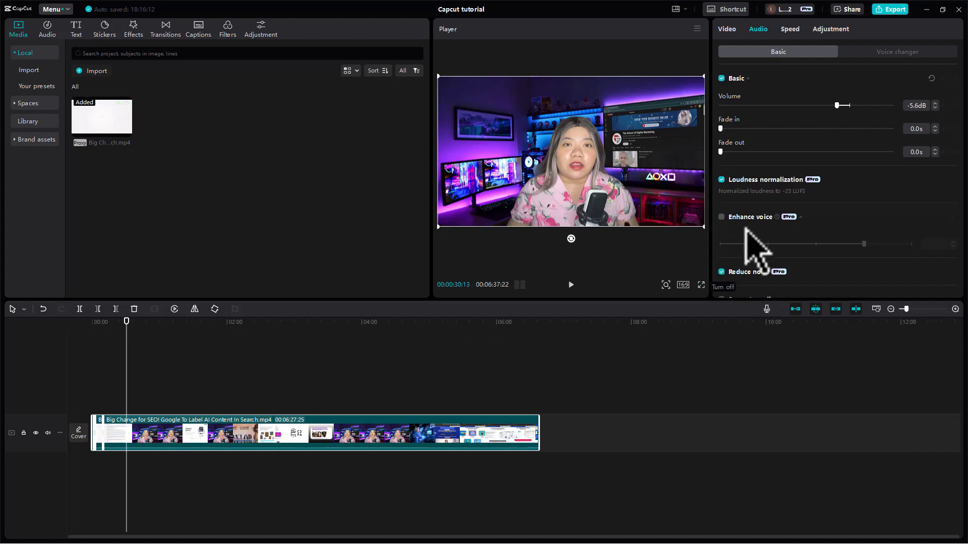
Examine the selected clips' speed settings, including the normal speed multiplier and the curve presets.
click(792, 30)
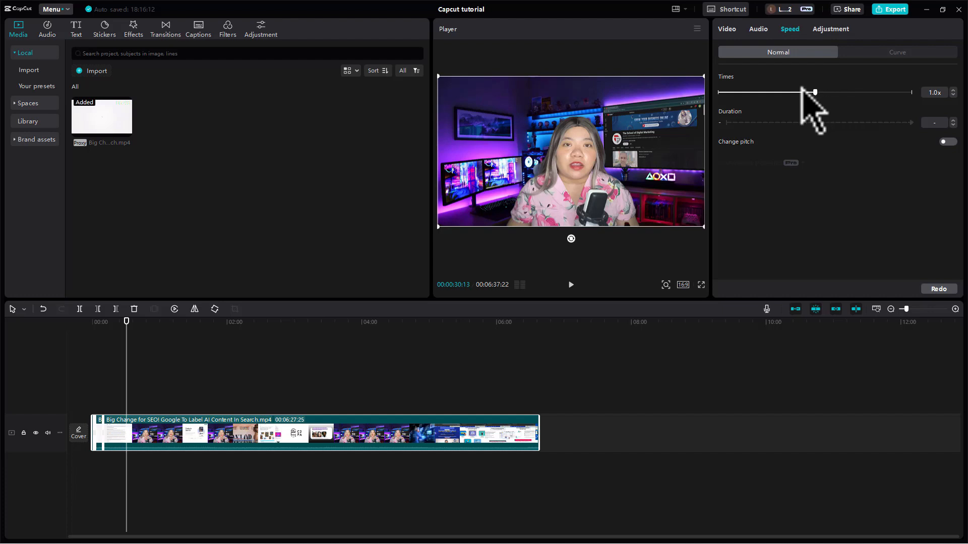
mouse_move(815, 93)
mouse_down()
mouse_move(901, 96)
mouse_move(721, 95)
mouse_move(815, 93)
mouse_up()
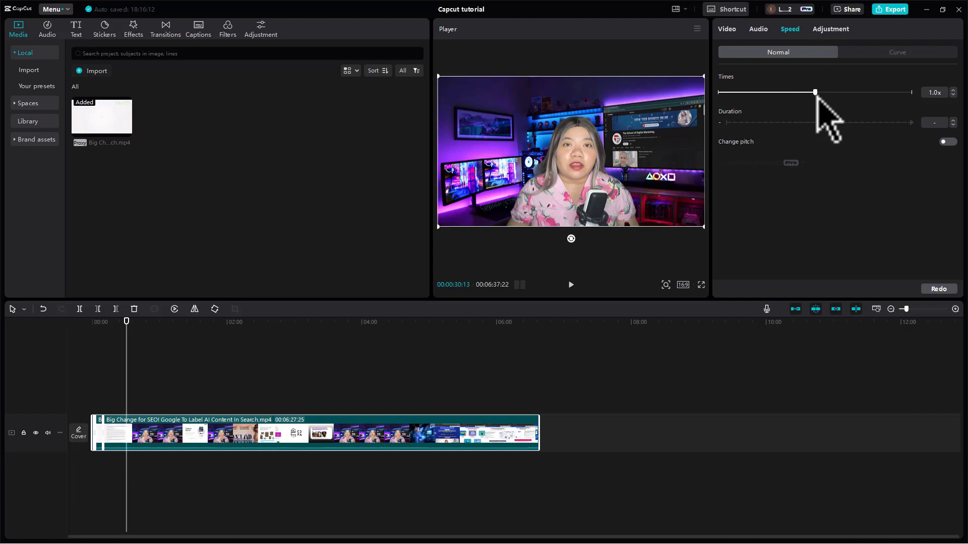
click(885, 52)
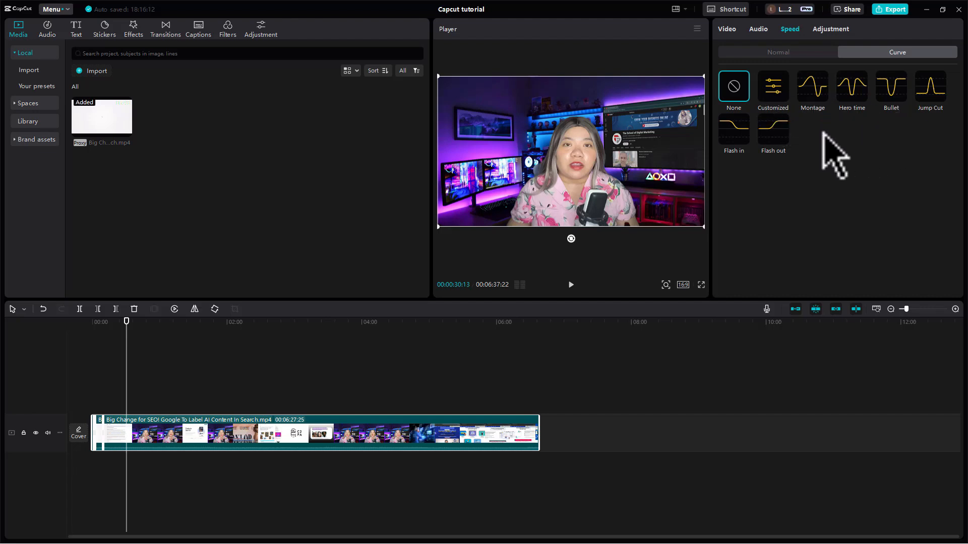
Turn on skin tone protection in the LUT section of the selected clips' color adjustments.
click(831, 29)
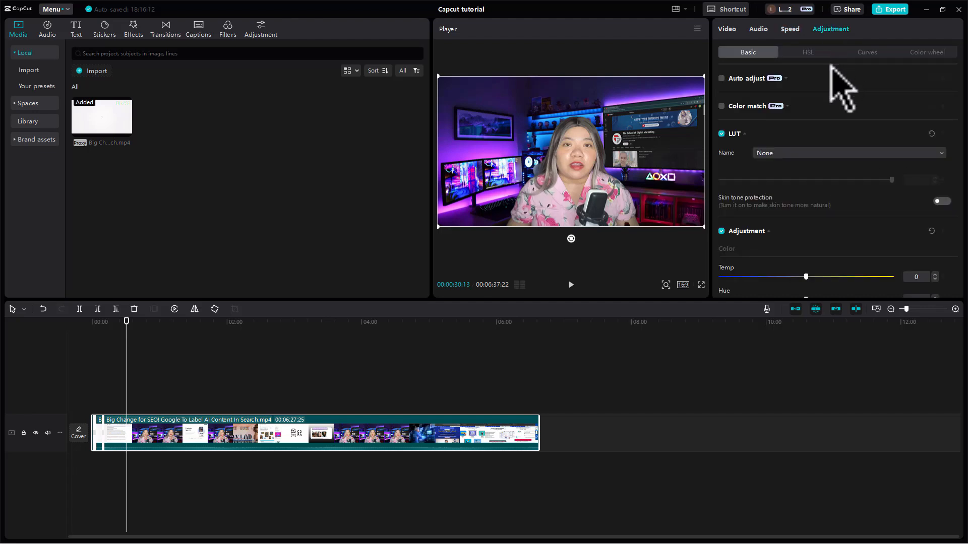
scroll(843, 165, down, 2)
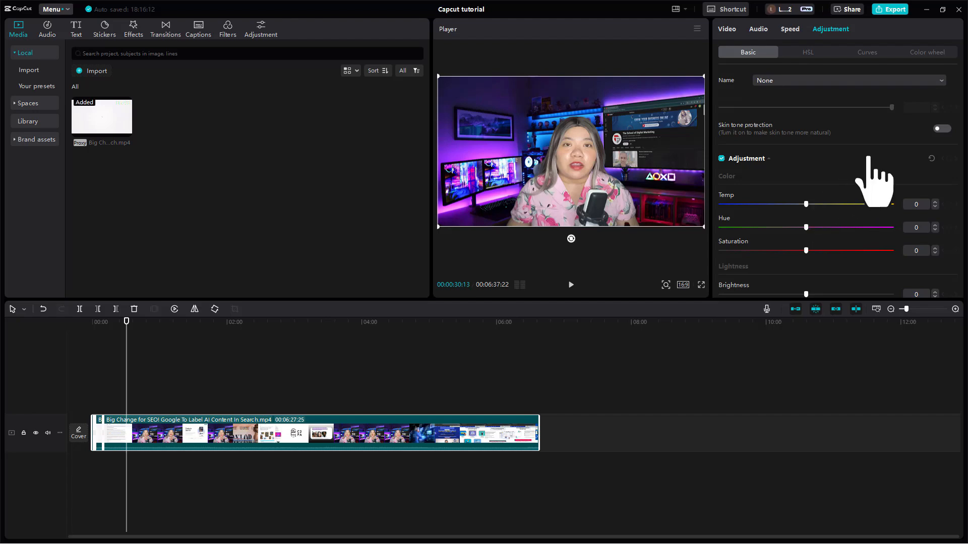
click(941, 129)
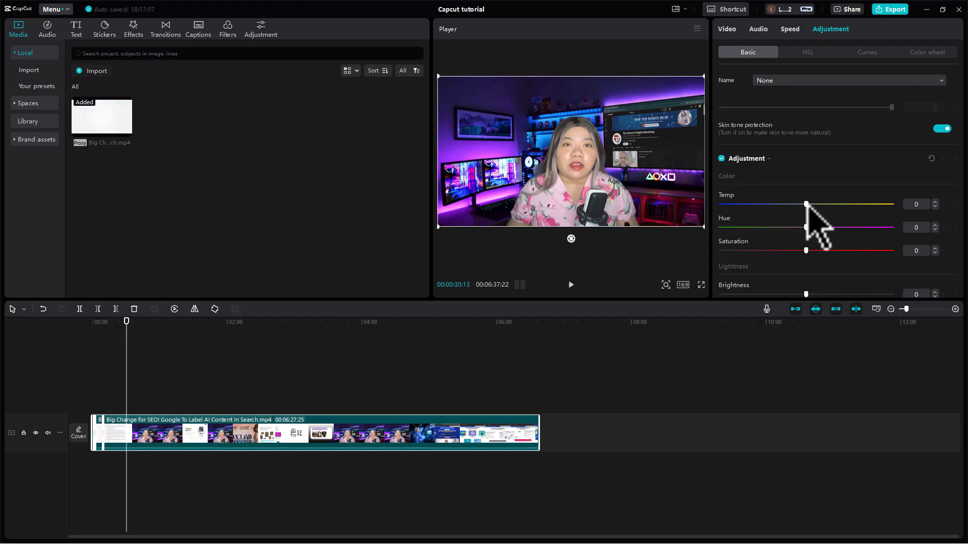
Set the selected clips' color temperature to -13 and switch the adjustments off and on to compare the result.
drag(806, 206, 783, 214)
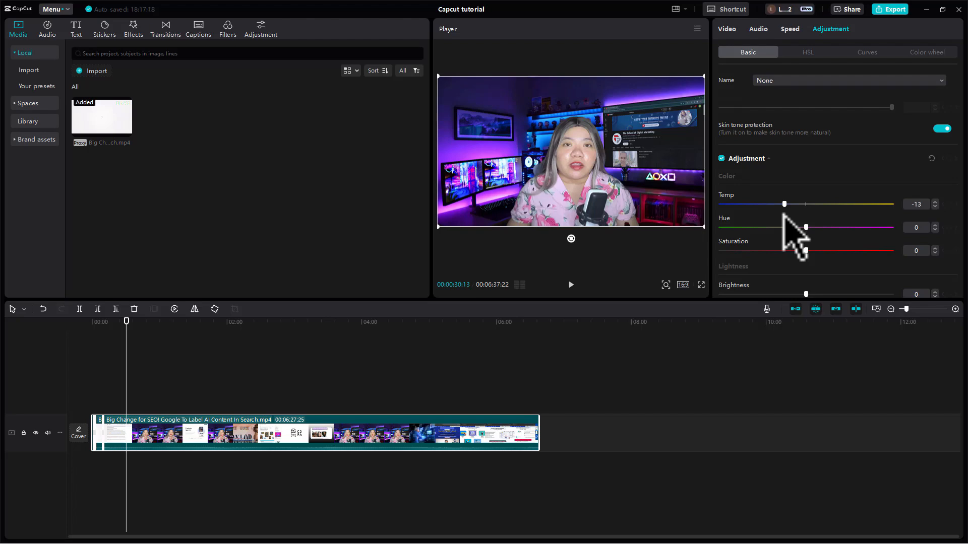
scroll(783, 213, down, 3)
drag(806, 261, 794, 261)
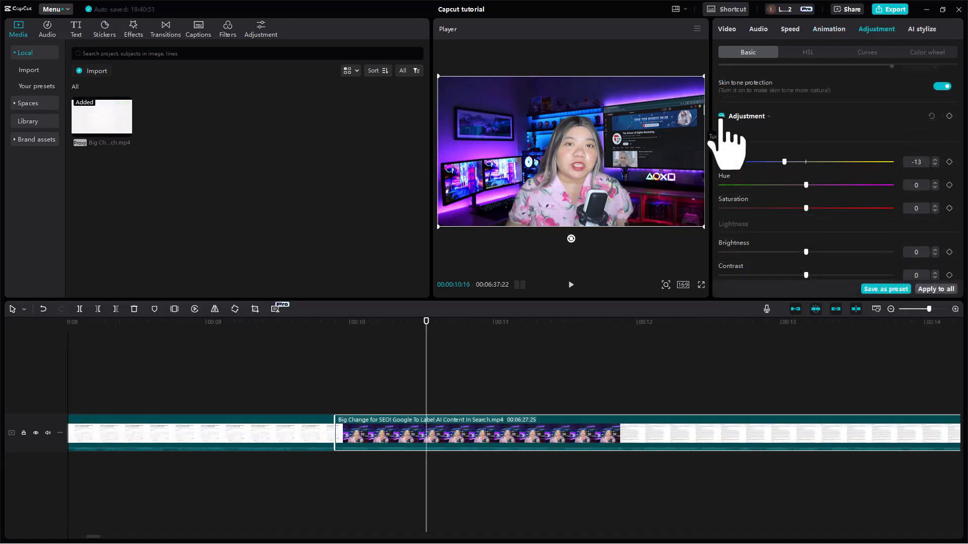
click(722, 117)
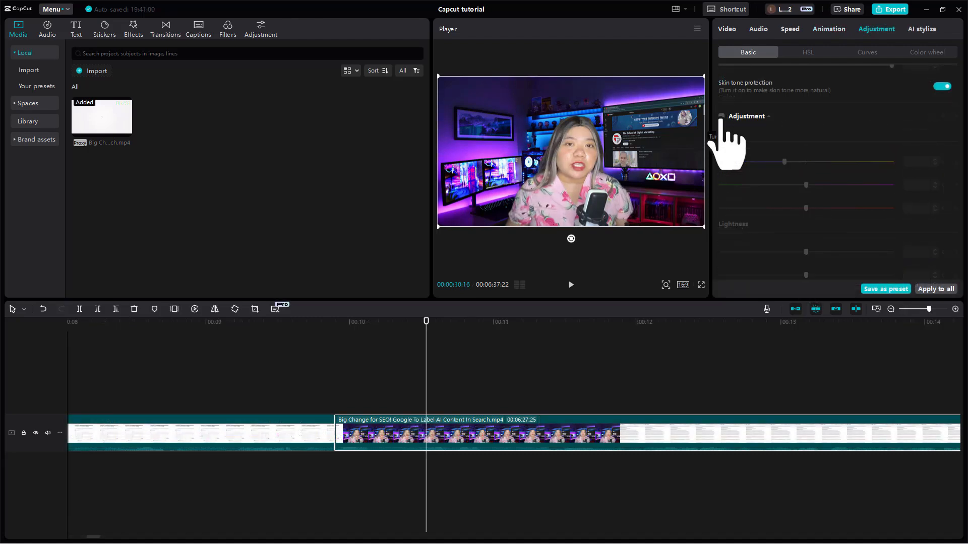
click(721, 116)
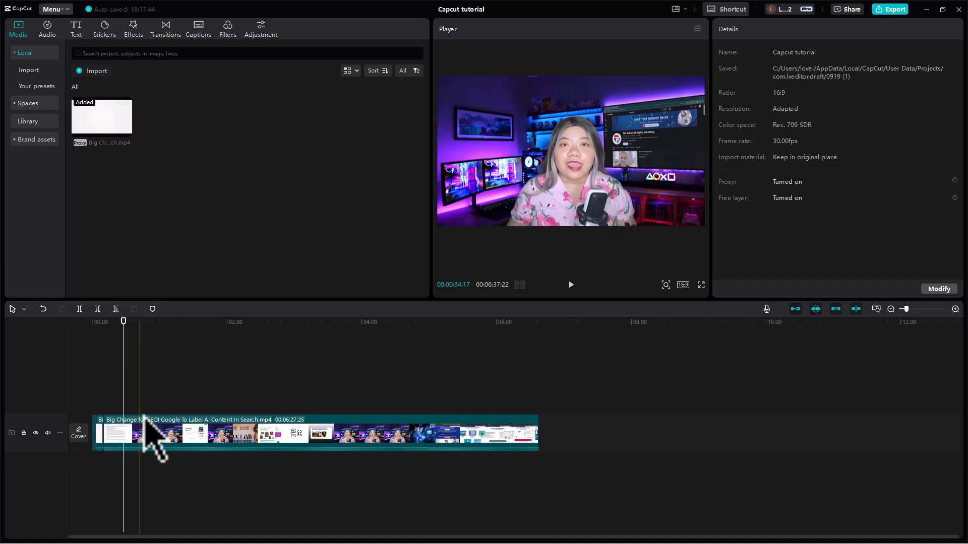
Apply the Zoom 1 intro animation to the long second clip and slightly lengthen the animation's duration.
click(149, 427)
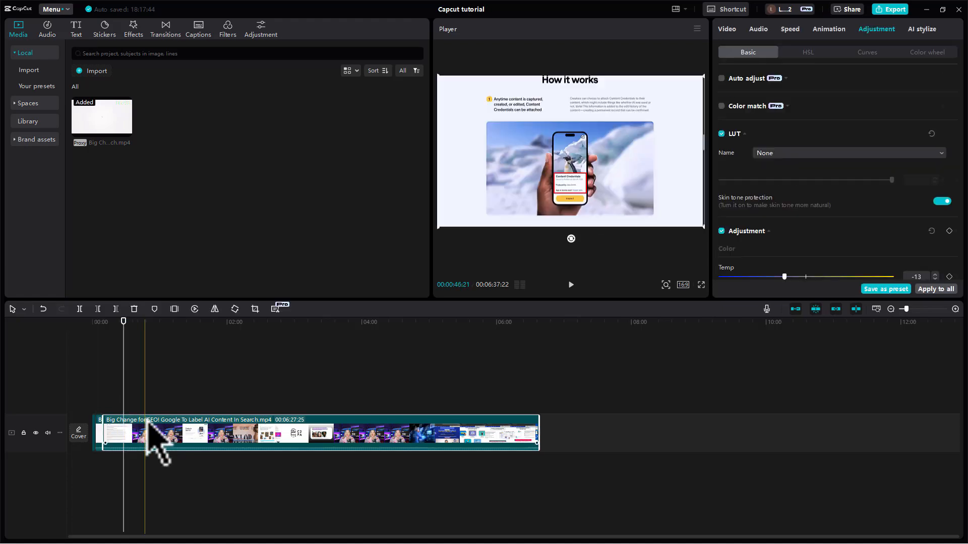
click(831, 30)
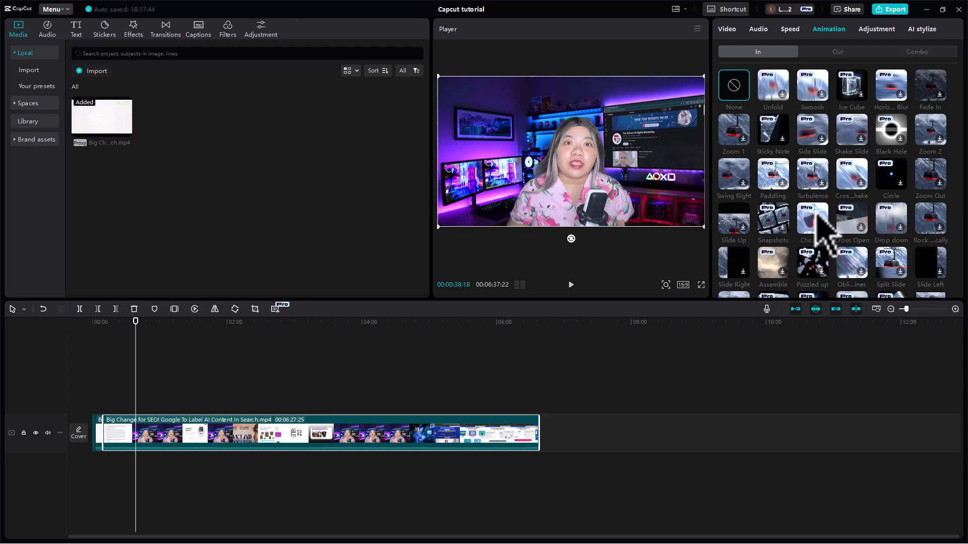
click(736, 133)
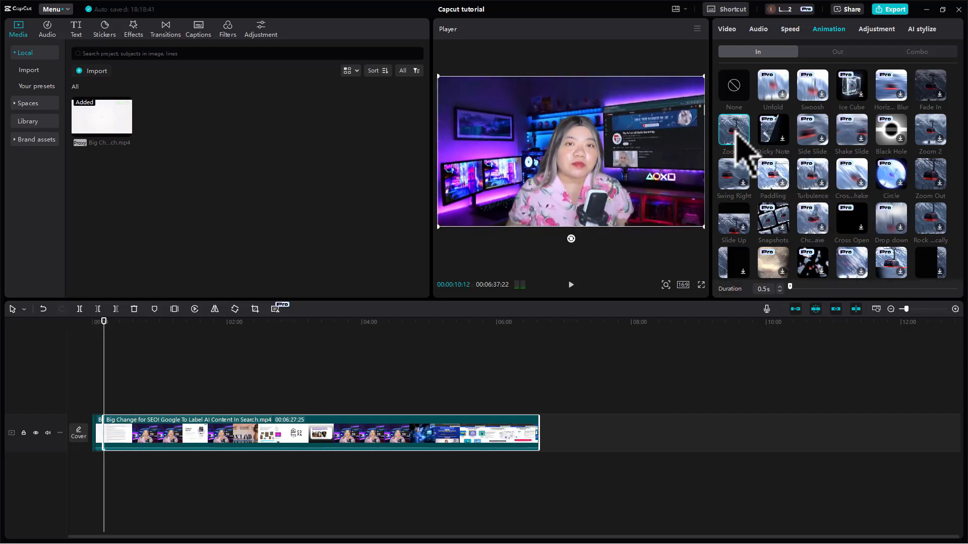
click(341, 476)
scroll(341, 475, up, 10)
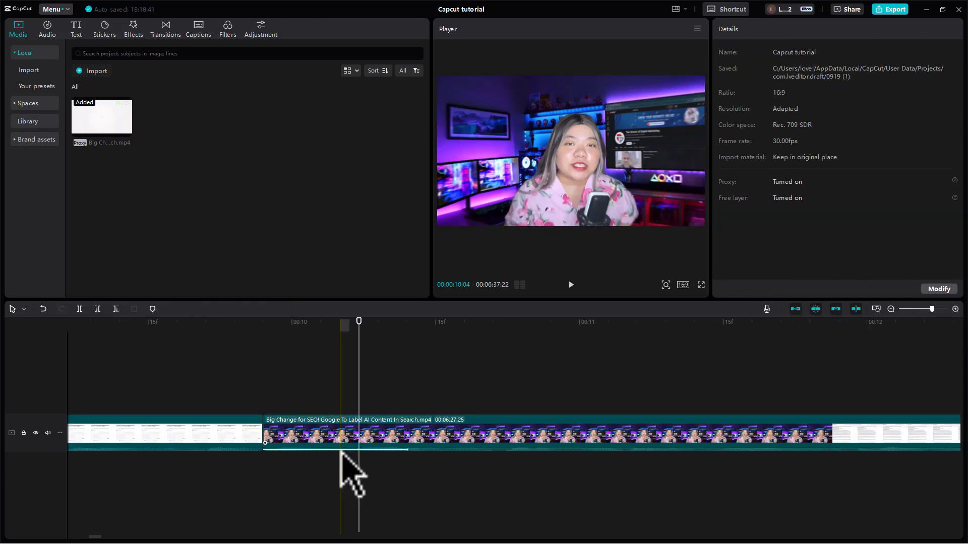
click(385, 451)
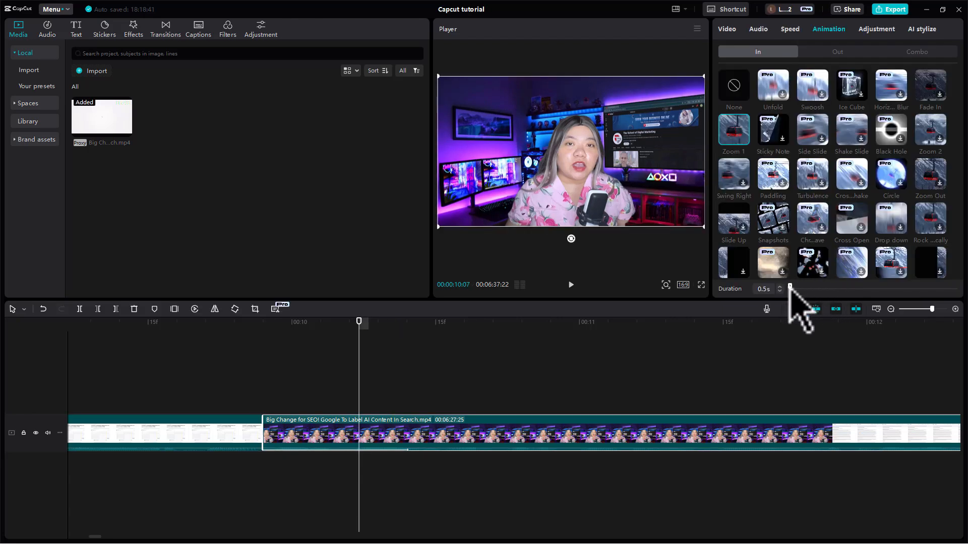
mouse_move(799, 286)
mouse_down()
mouse_move(920, 287)
mouse_move(807, 287)
mouse_up()
Browse the outro and combo animations, try Pendulum 2 on the clip with a playback preview, and undo it.
click(836, 51)
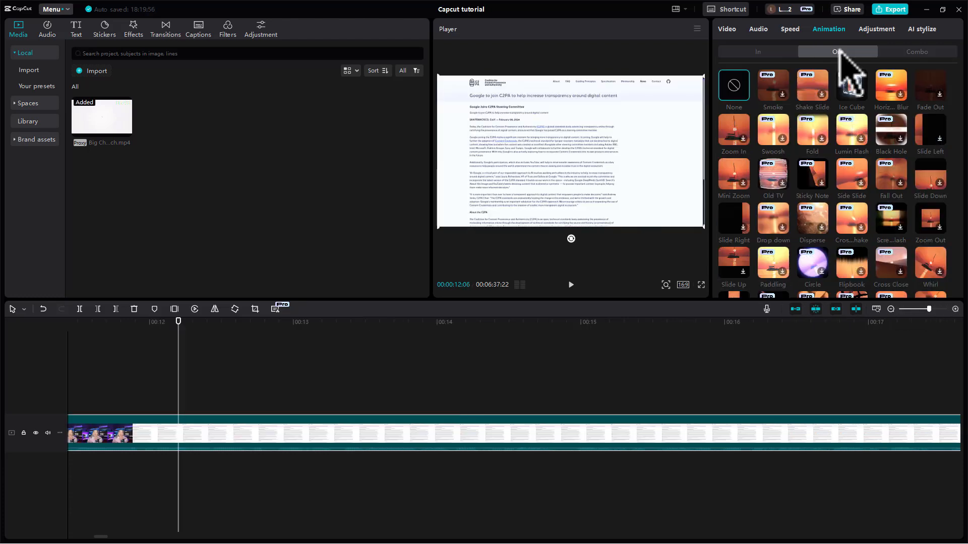
click(920, 52)
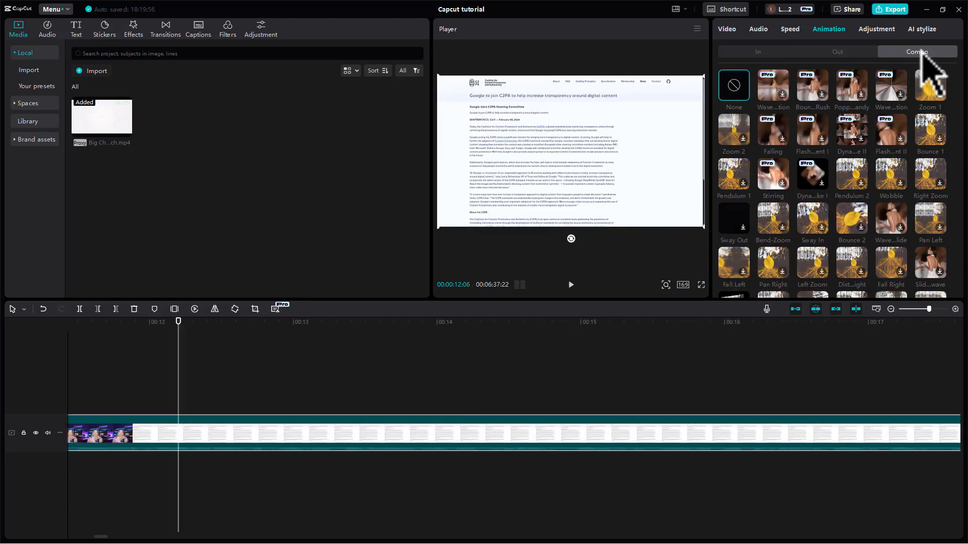
click(839, 52)
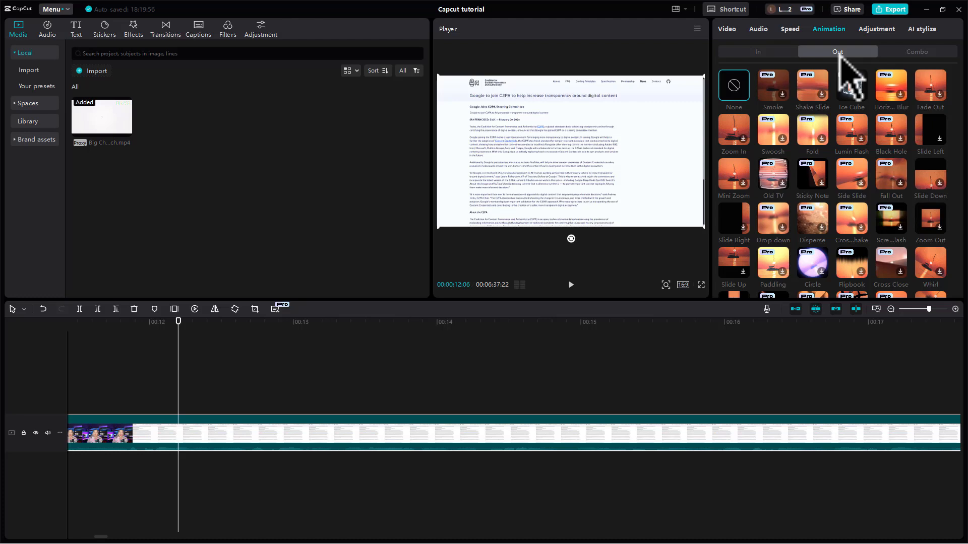
click(918, 52)
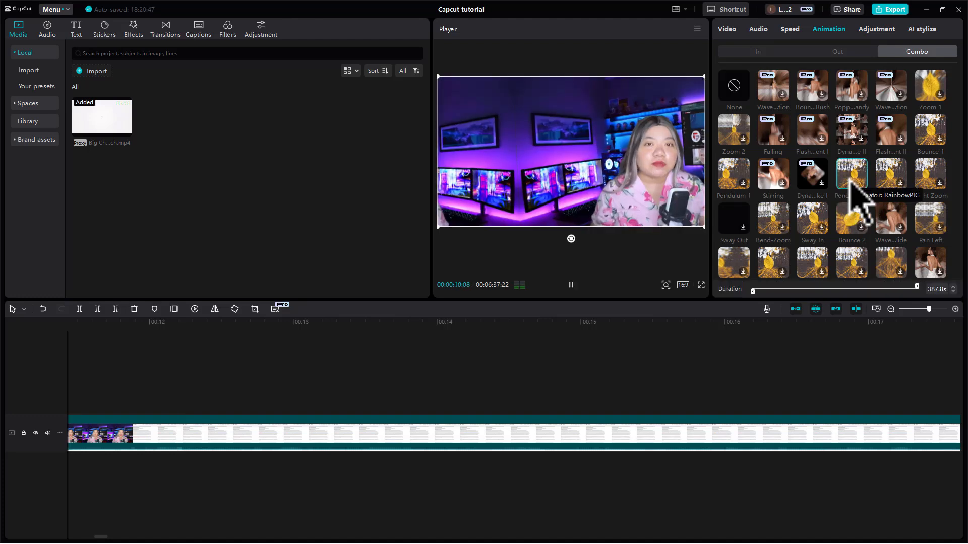
click(572, 283)
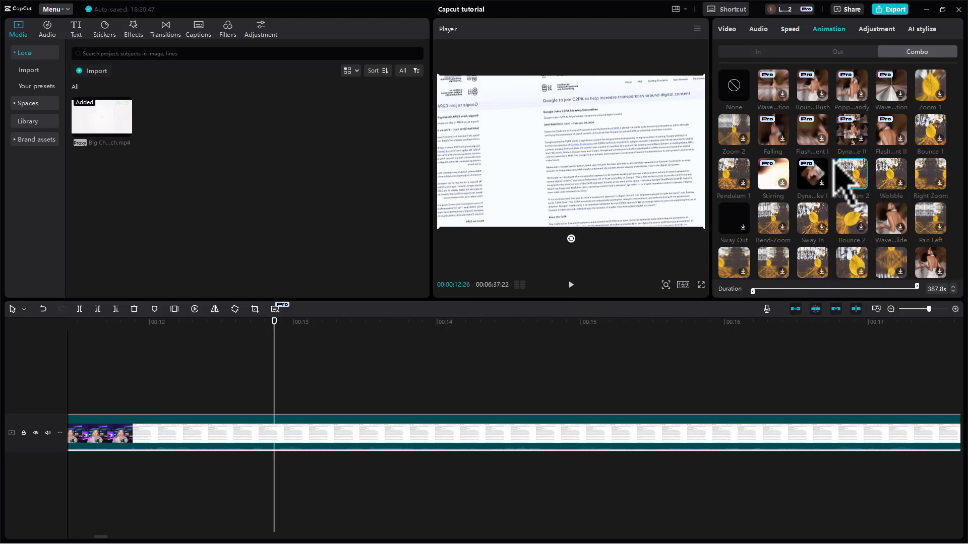
scroll(852, 187, down, 1)
key(ctrl+z)
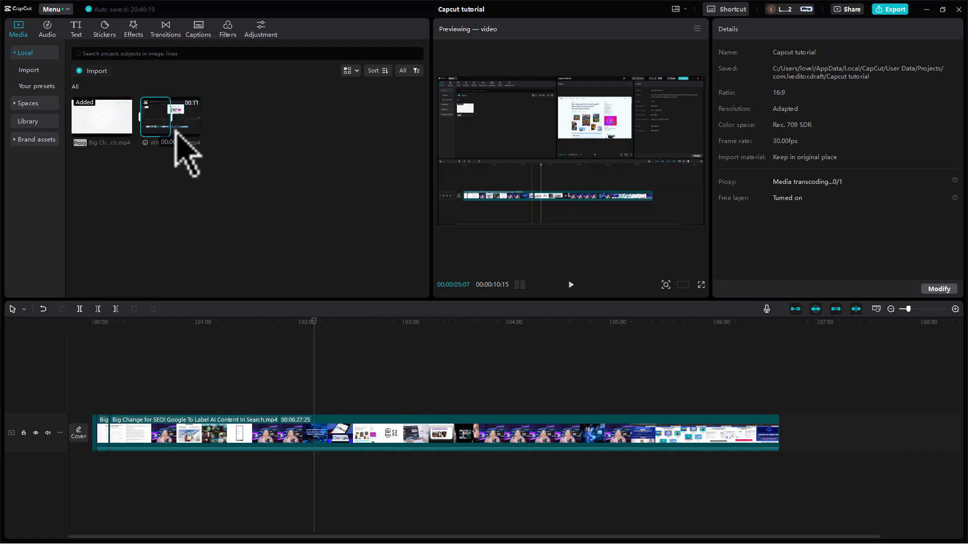
Place the White Editing Video Tutorial Youtube Thumbnail (2).mp4 clip on a track above the main video at about 2:08 and select it.
drag(180, 133, 319, 401)
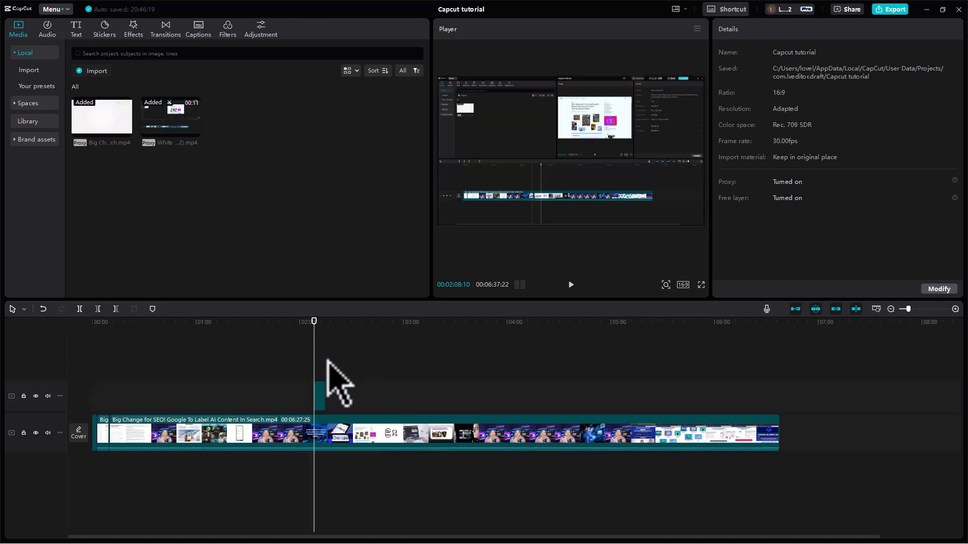
scroll(331, 393, up, 2)
click(325, 400)
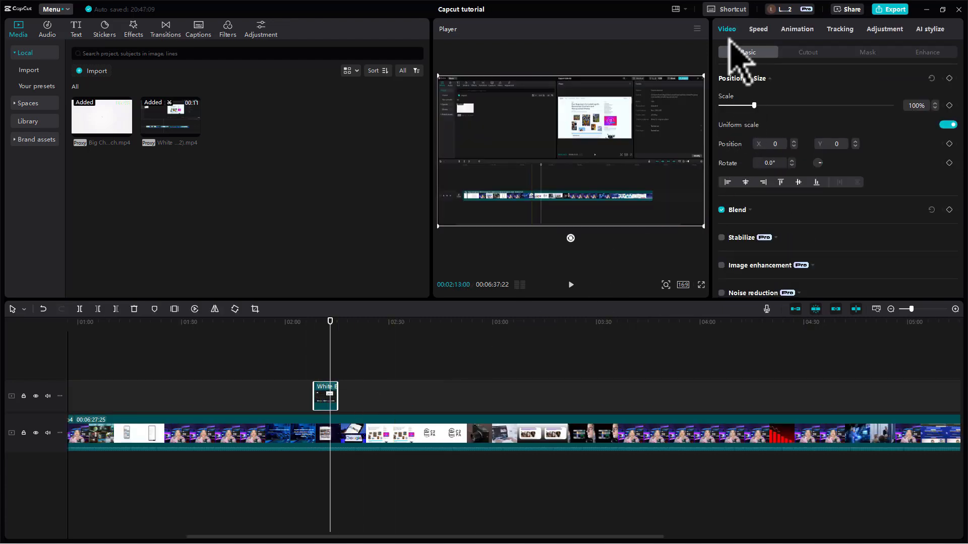
Scale the overlay clip uniformly to 149% and move it to about X 307, Y 218 in the frame.
key(ctrl+z)
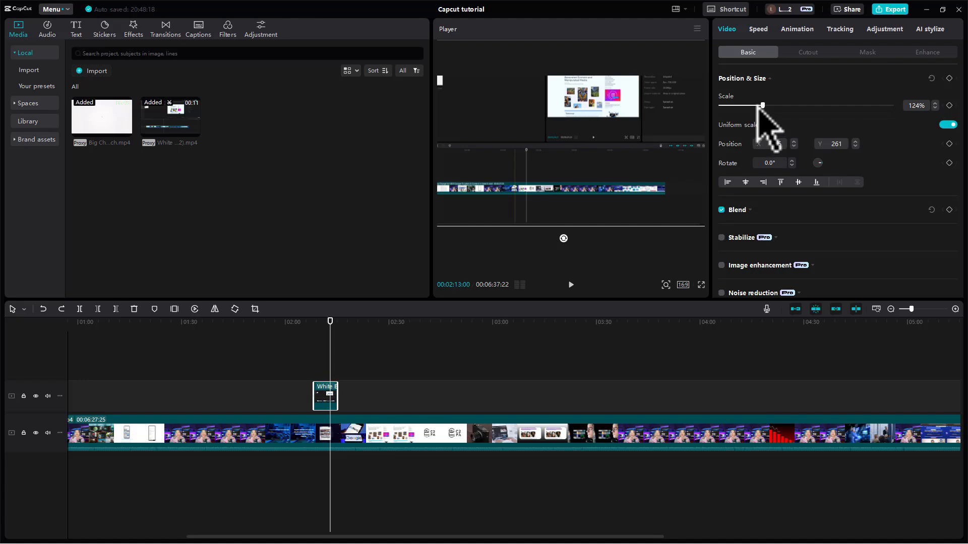
drag(762, 106, 771, 106)
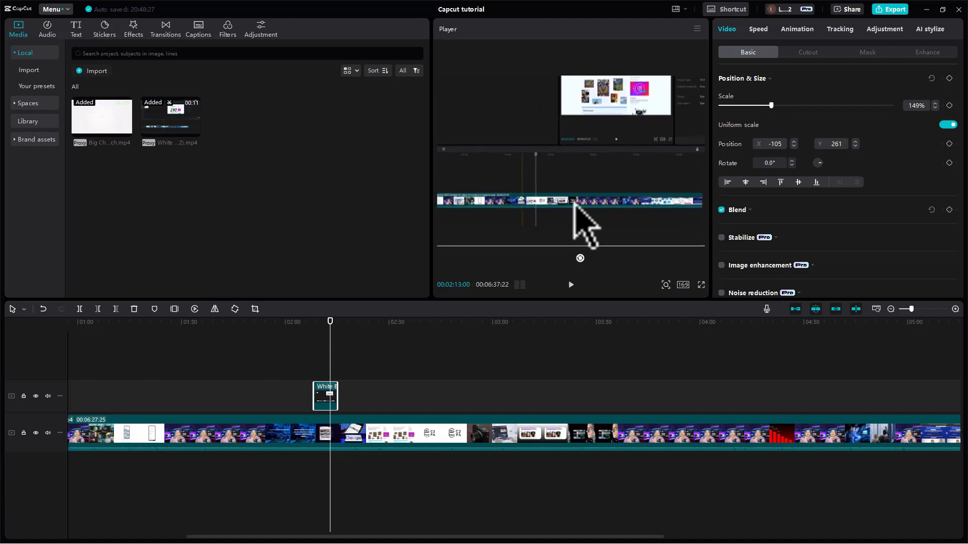
drag(580, 203, 586, 205)
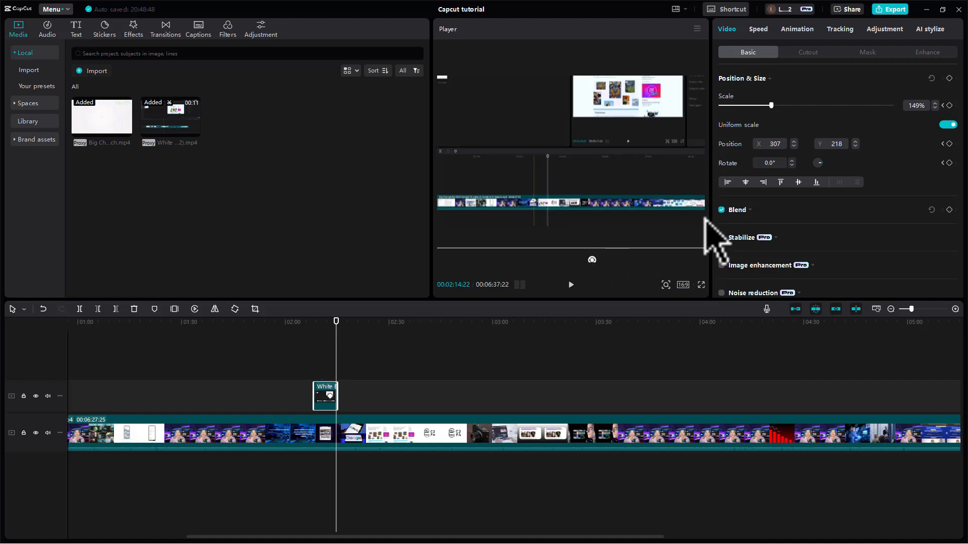
Move the overlay to about X -347, Y 232 at 02:14:22 as a position keyframe and play back the motion.
mouse_move(643, 219)
mouse_down()
mouse_move(663, 222)
mouse_move(653, 220)
mouse_up()
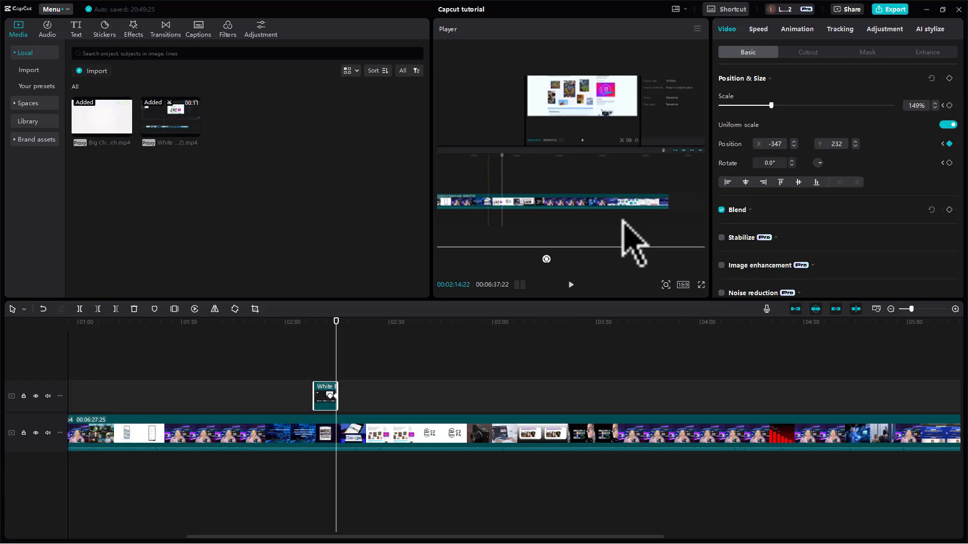
click(572, 285)
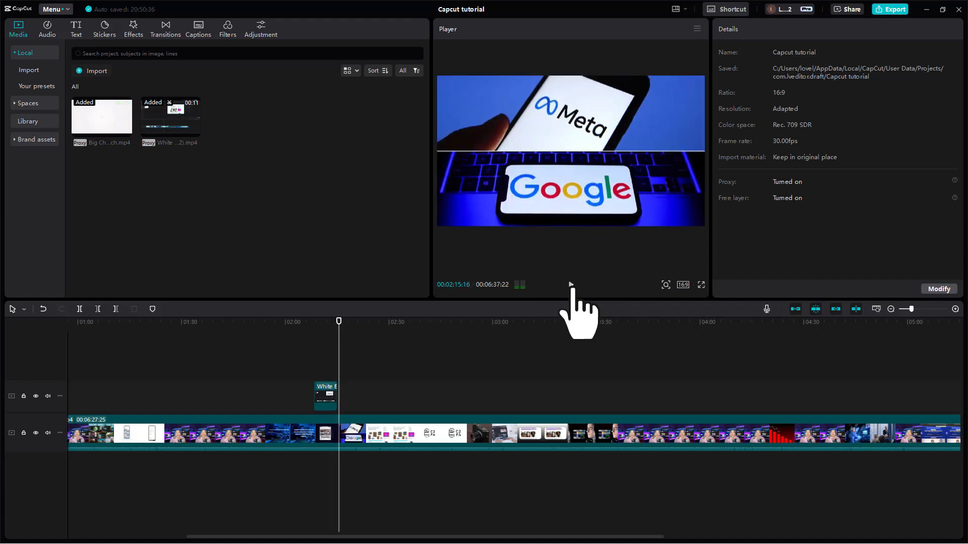
click(571, 285)
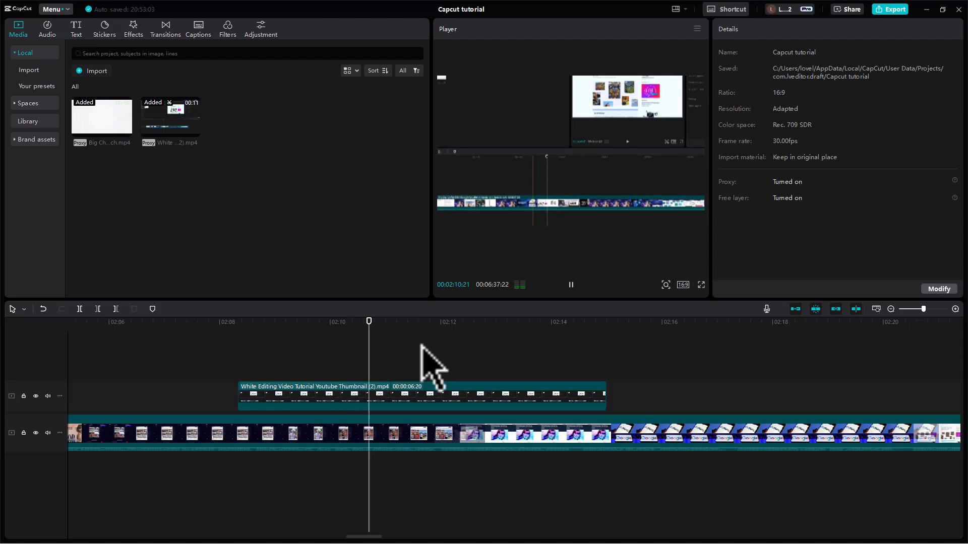
click(393, 395)
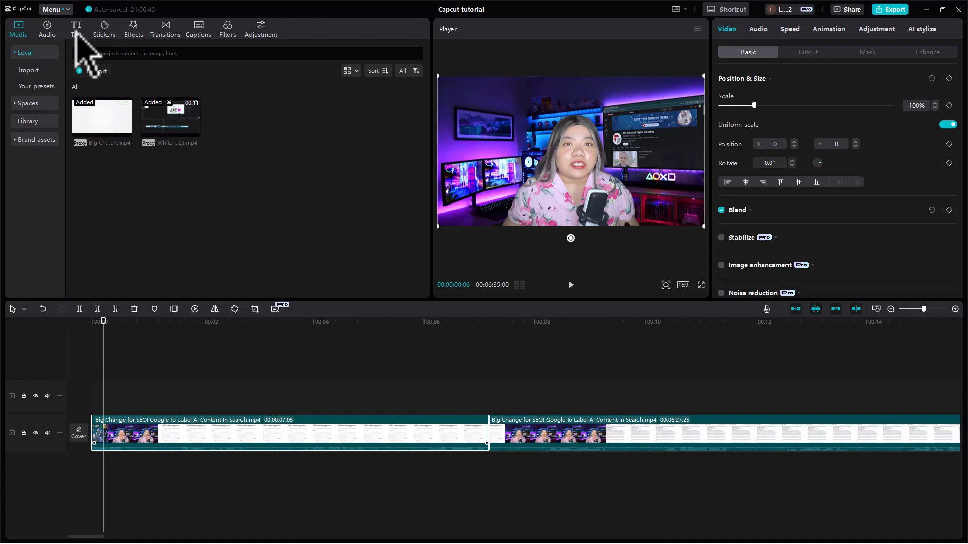
Add a default text clip on a track above the video at the very start of the timeline.
click(75, 30)
drag(97, 93, 94, 372)
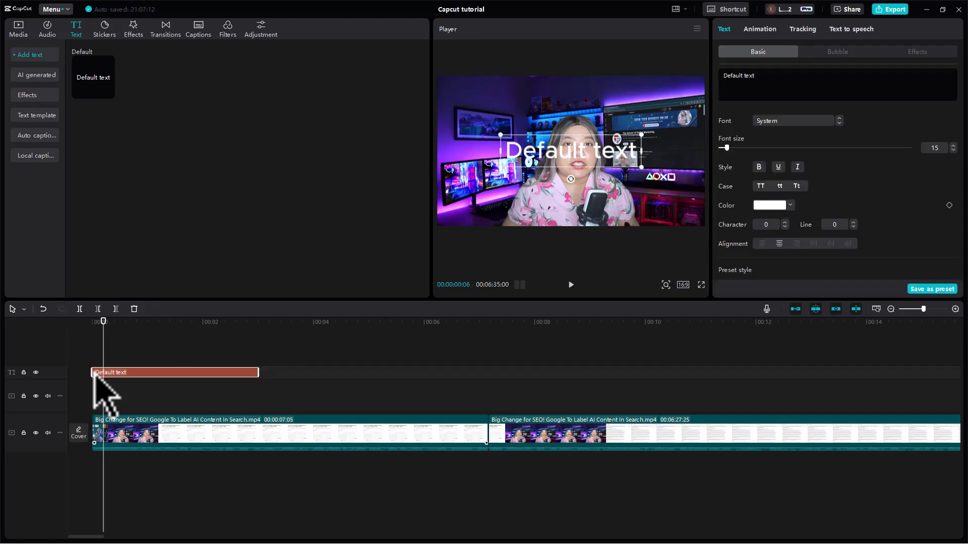
click(99, 355)
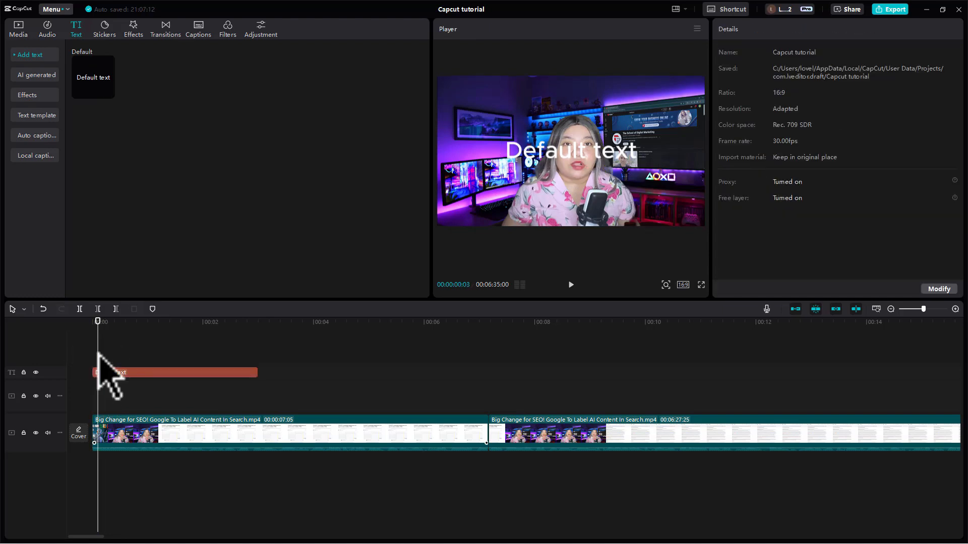
click(92, 358)
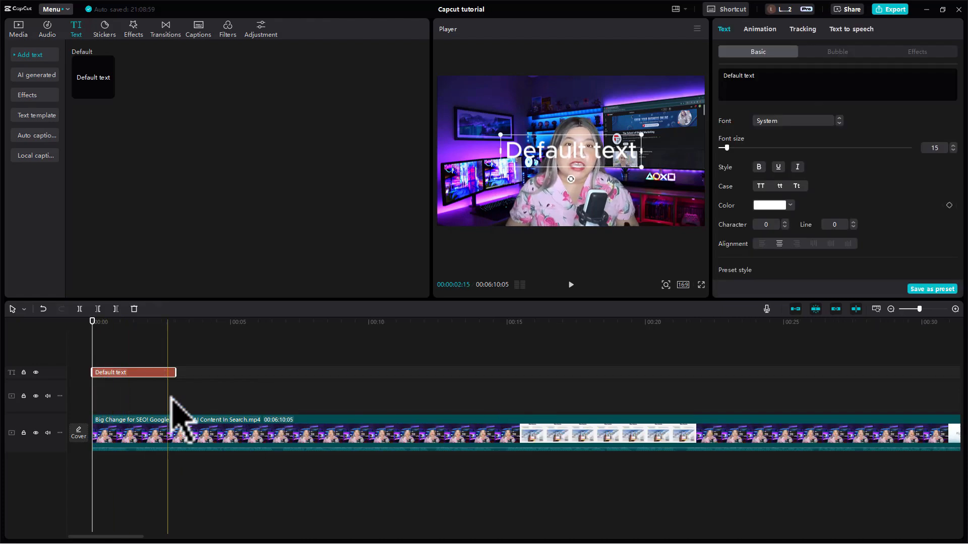
Shorten the text clip to about one second and change its text to OVER.
drag(174, 372, 126, 377)
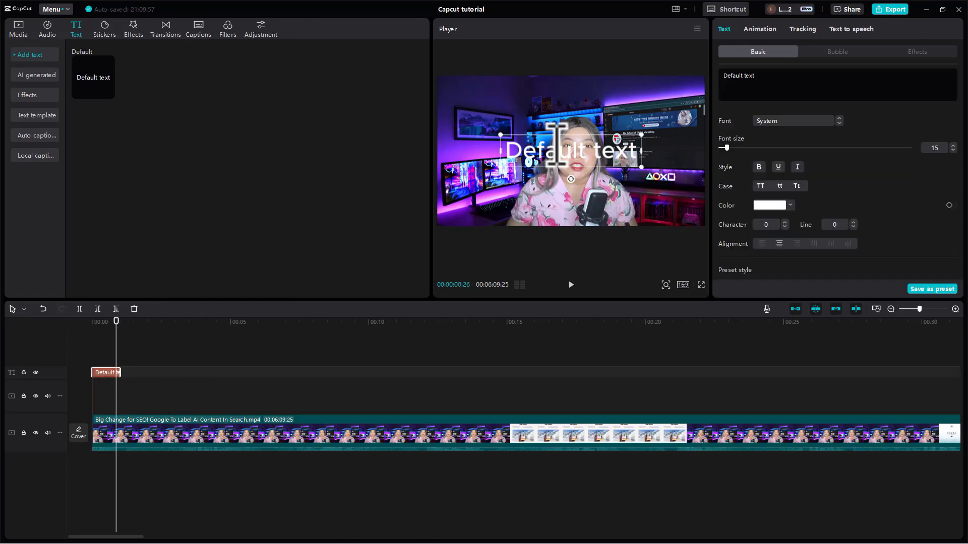
double_click(556, 144)
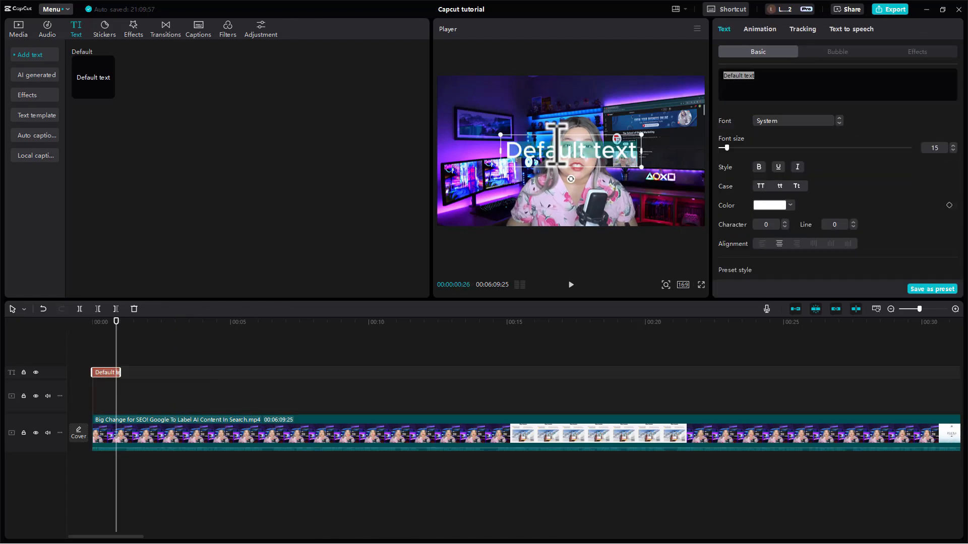
text(OVER)
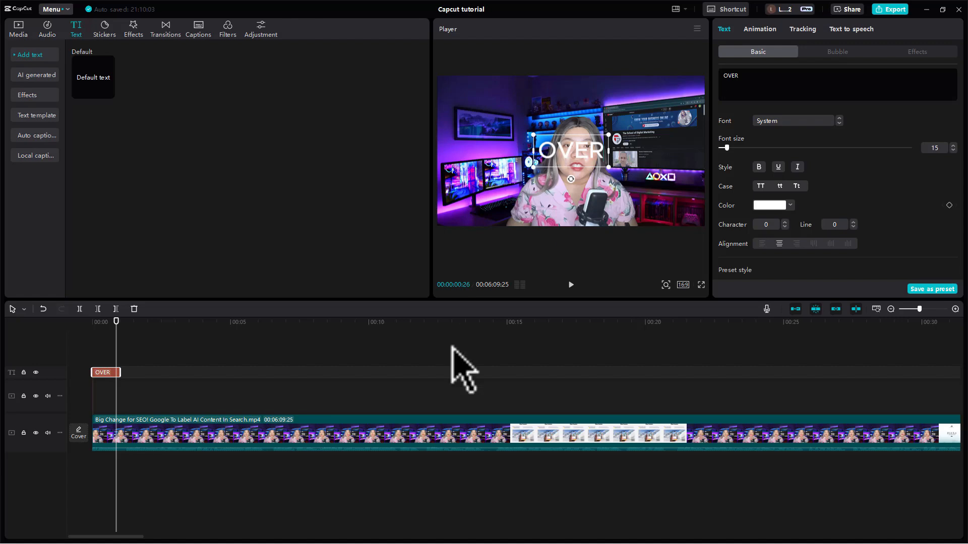
Copy the OVER caption along the text track, change the third caption's text to COMING, and play back the word-by-word captions.
click(101, 342)
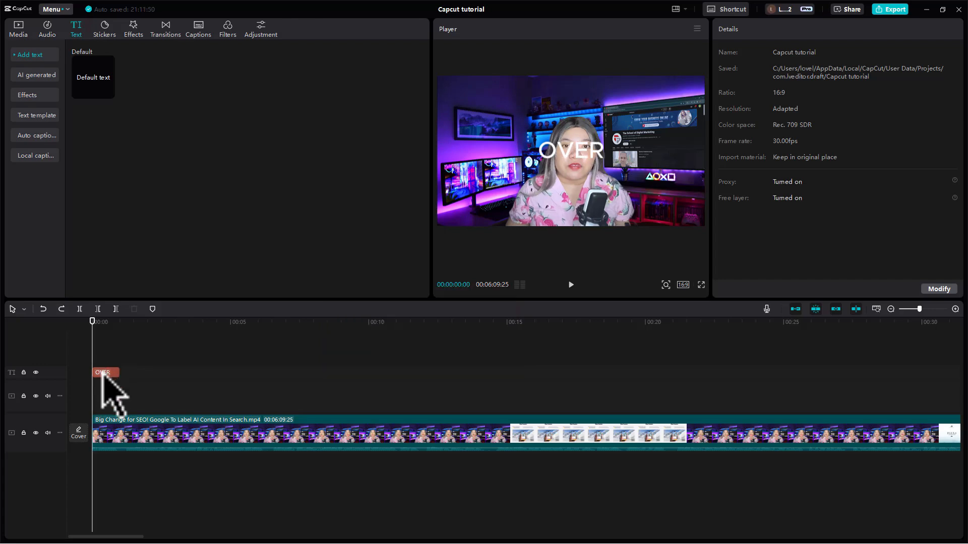
drag(101, 373, 160, 375)
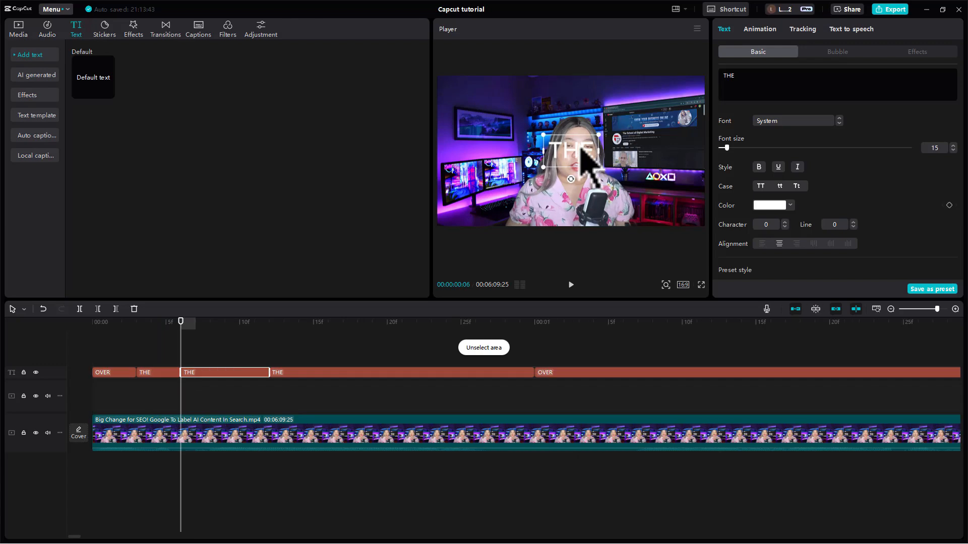
text(COMI)
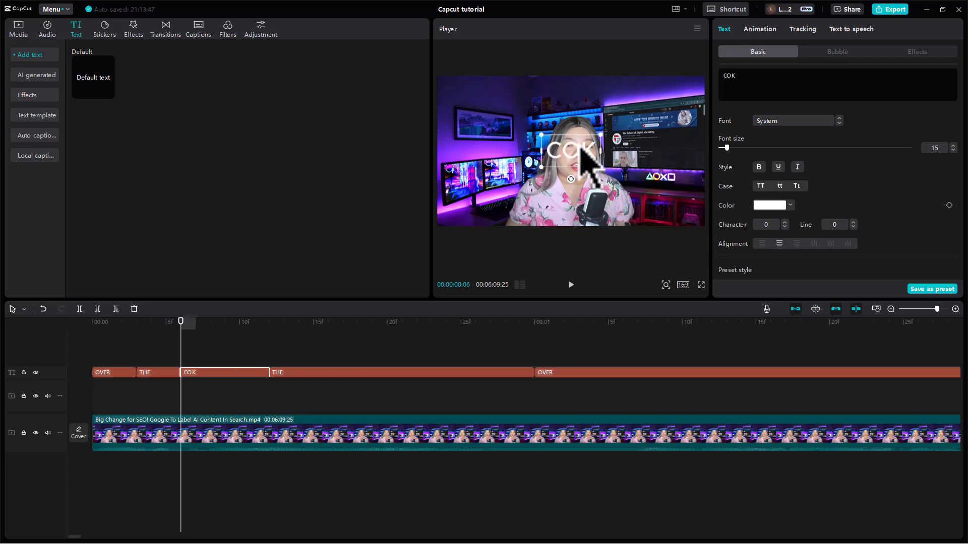
text(NG)
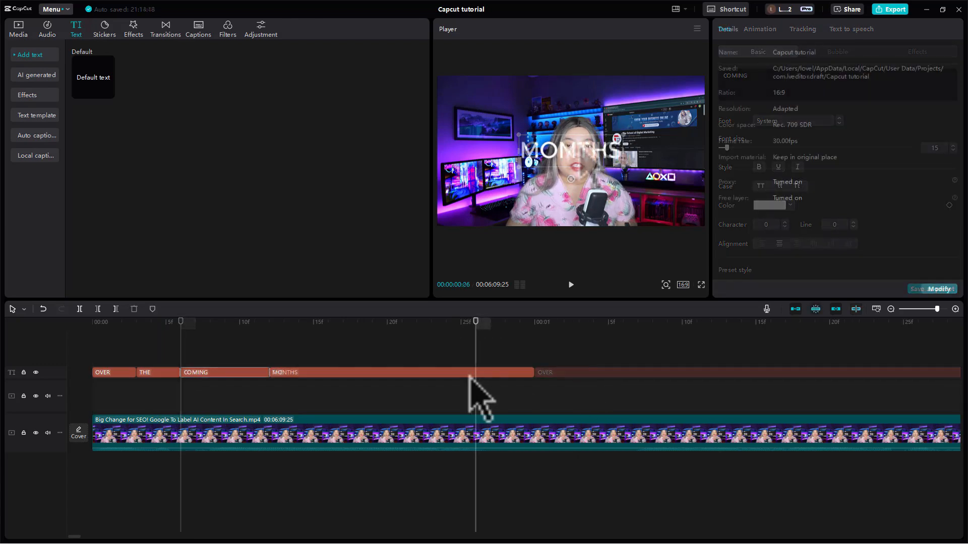
click(571, 286)
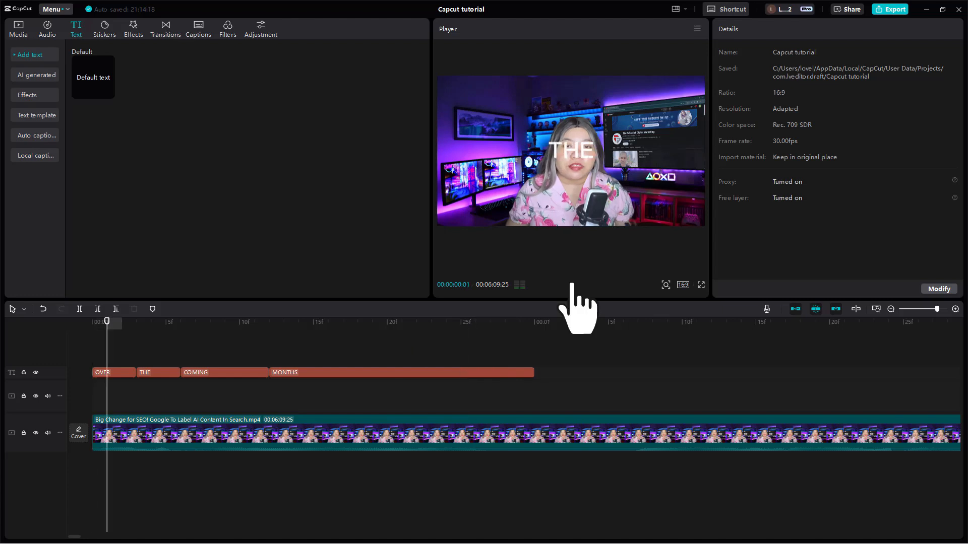
Play back the word-by-word captions and check the COMING and MONTHS captions in the preview.
click(571, 285)
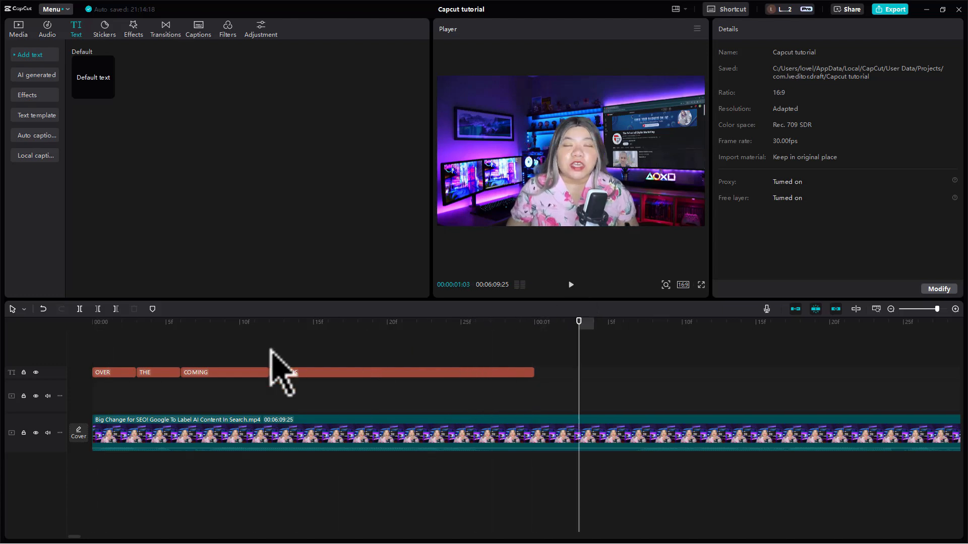
drag(180, 353, 210, 331)
click(180, 330)
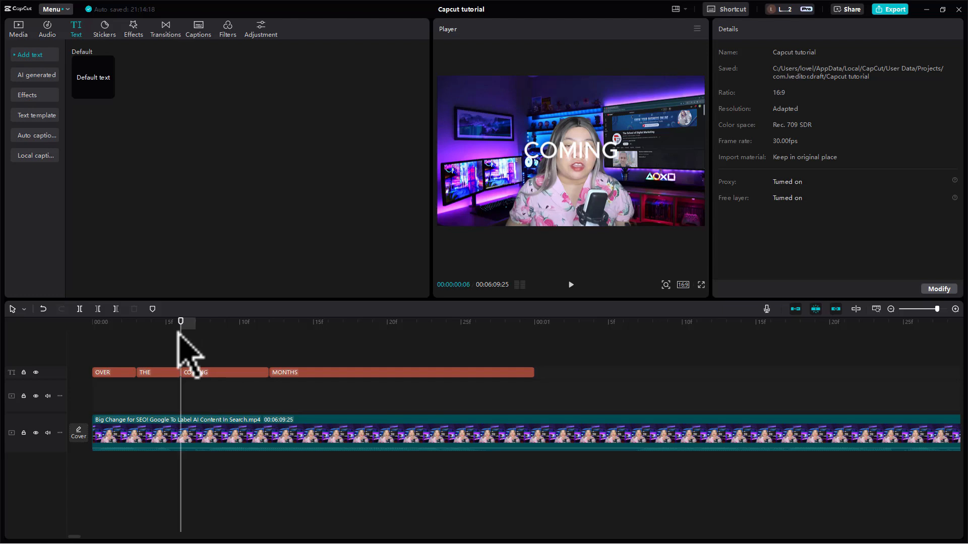
click(169, 330)
click(284, 331)
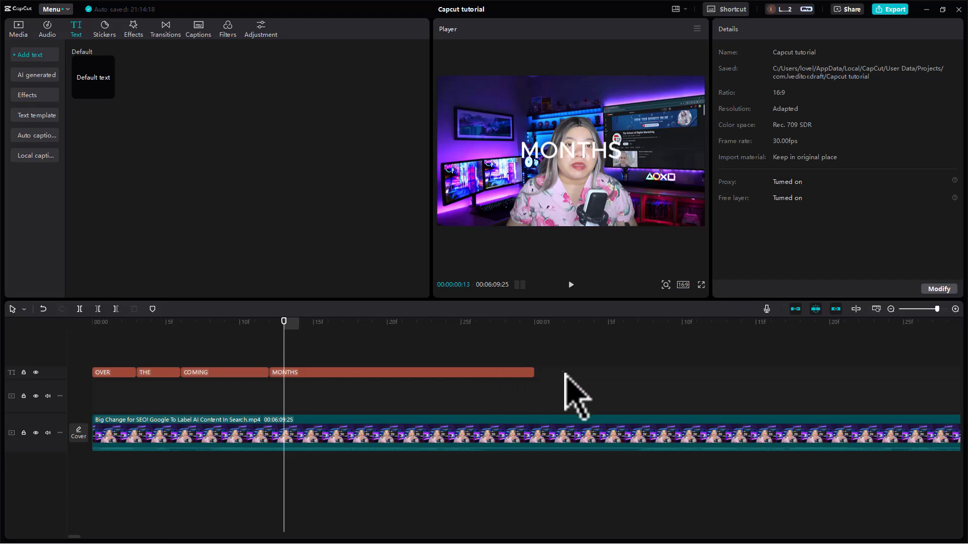
Select all four captions on the text track together, try the yellow preset style with black outline and undo it.
drag(562, 359, 93, 401)
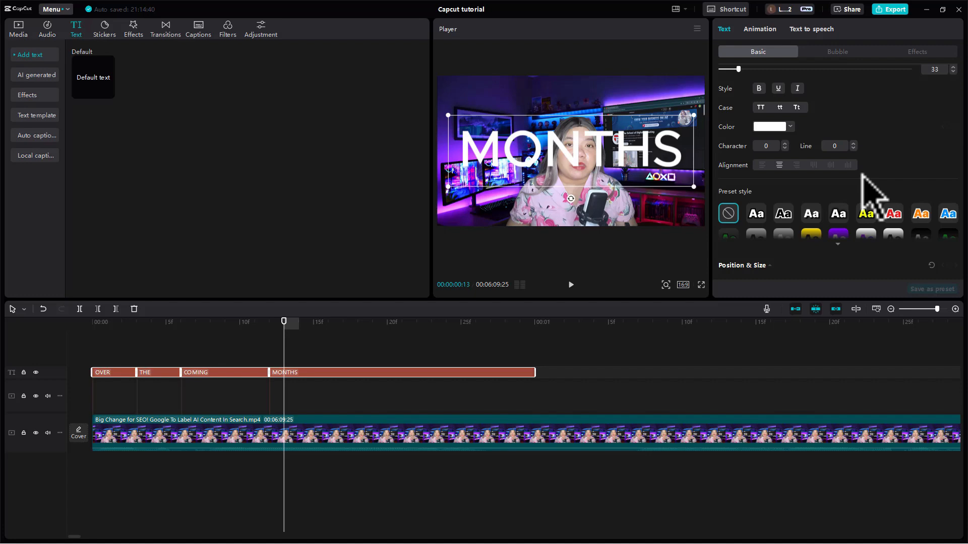
click(866, 214)
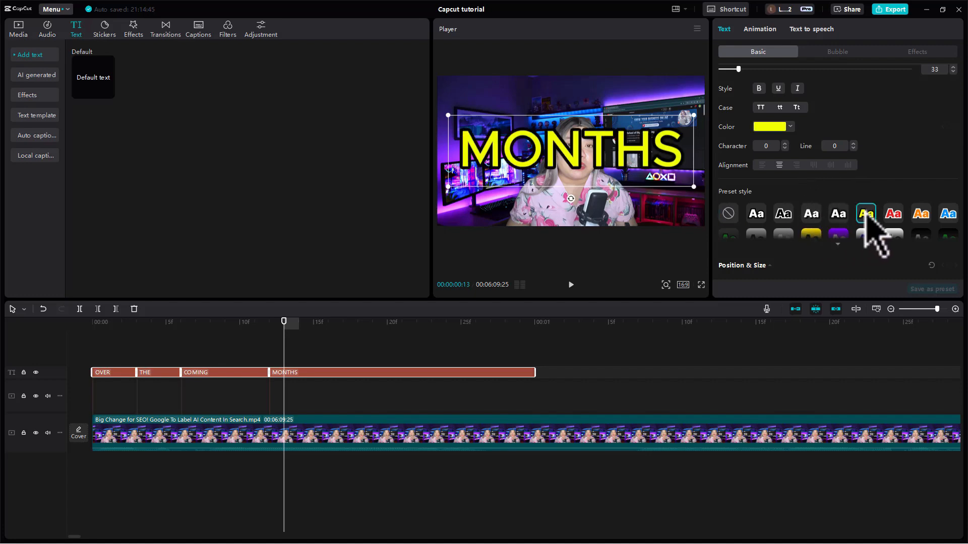
key(ctrl+z)
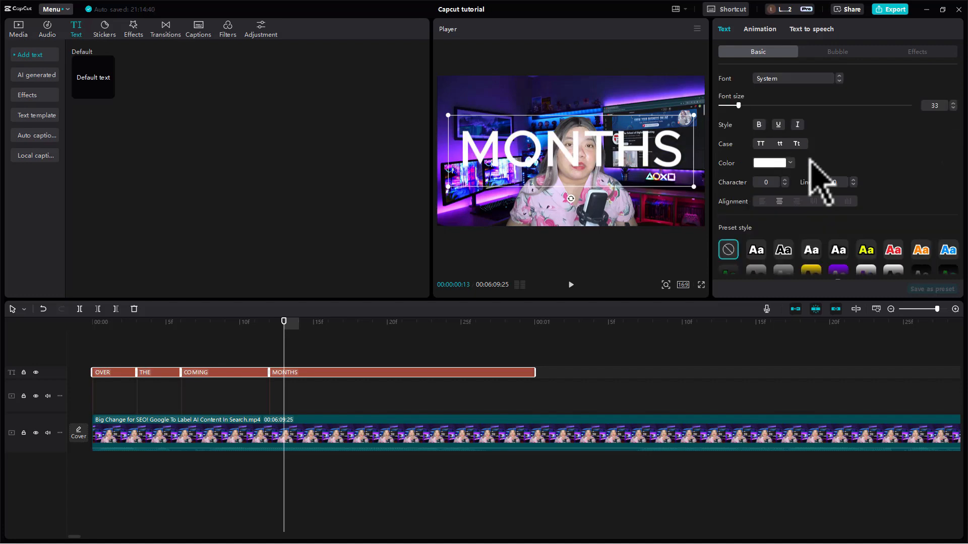
Try the orange and blue preset styles with white outline on the captions and reset them to no preset style.
scroll(826, 194, down, 1)
click(902, 213)
click(921, 213)
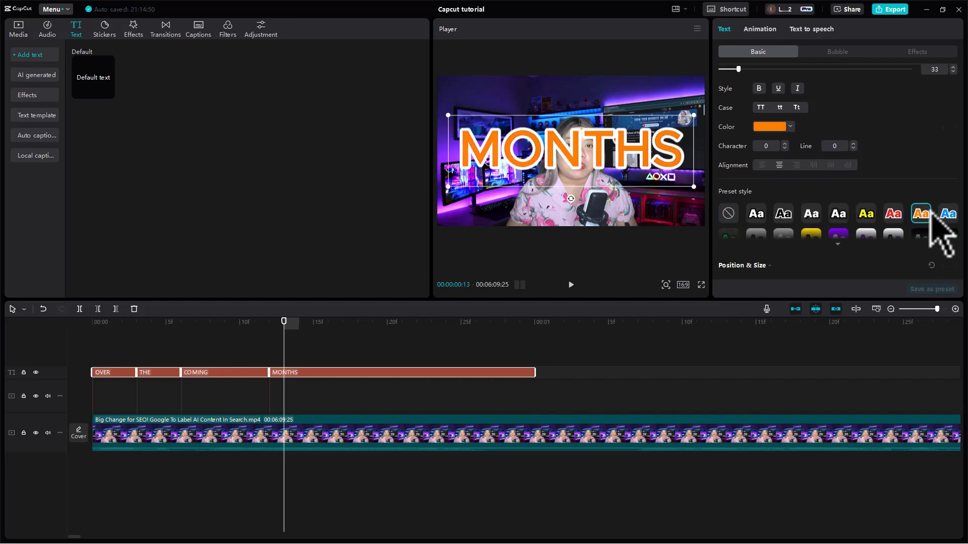
click(948, 214)
scroll(788, 227, down, 1)
click(838, 207)
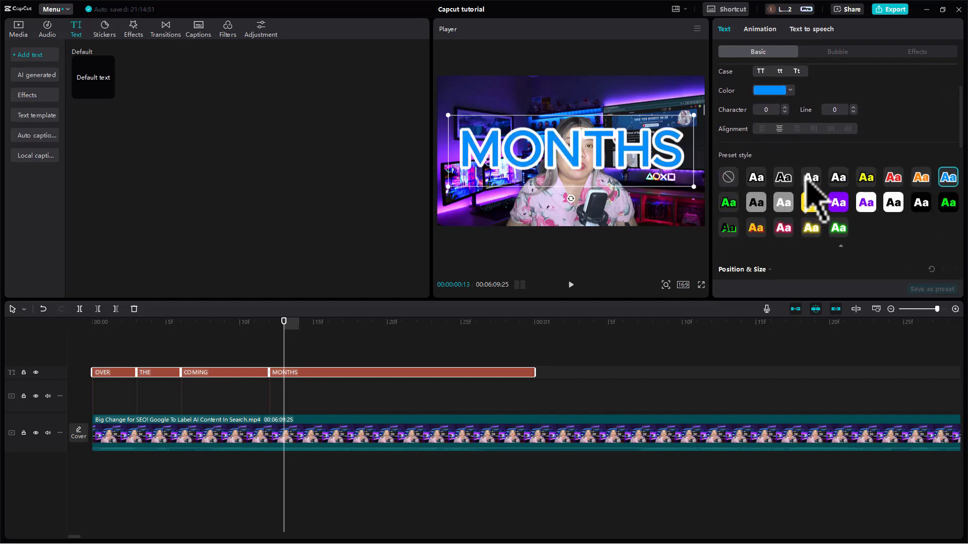
scroll(751, 192, down, 1)
click(728, 165)
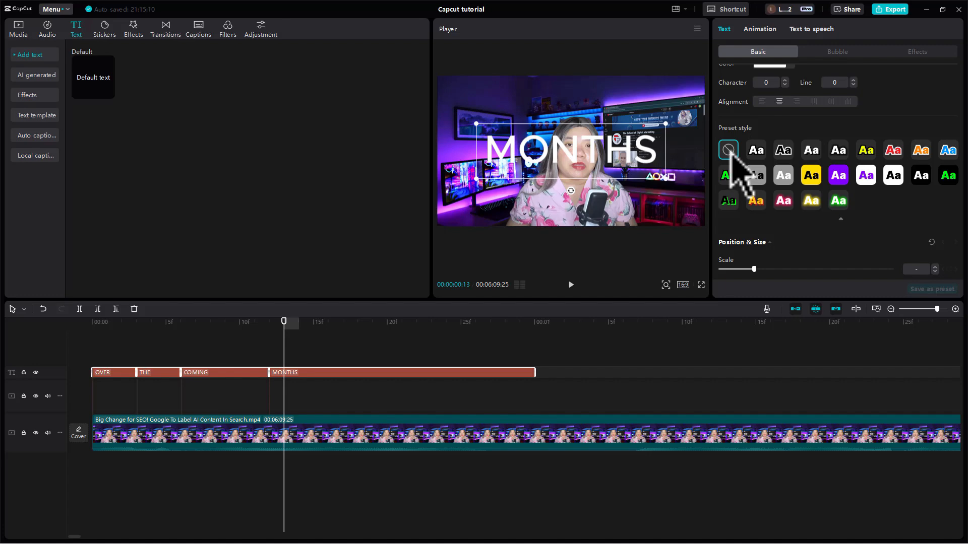
Try the RitaSmith font on the selected captions and set their font to Modern.
scroll(801, 150, up, 3)
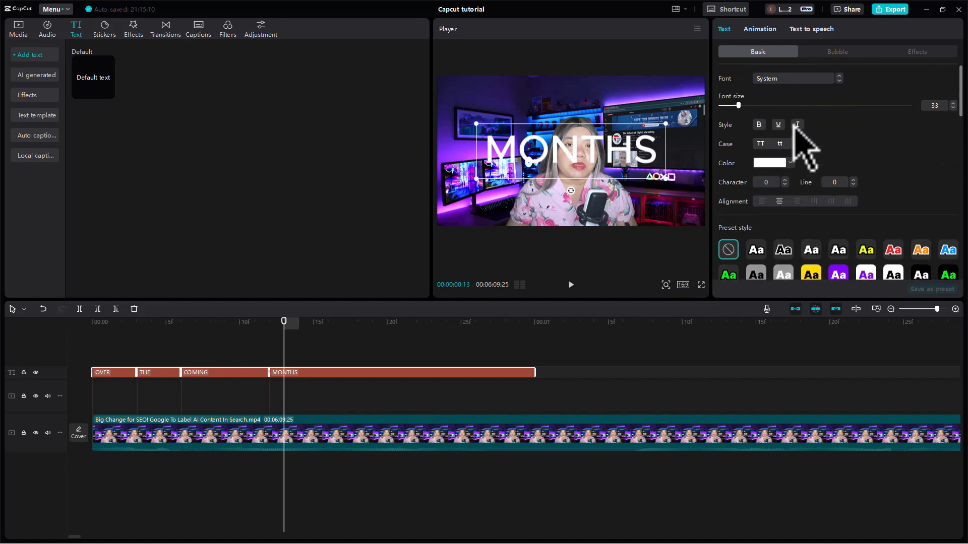
click(794, 78)
click(804, 160)
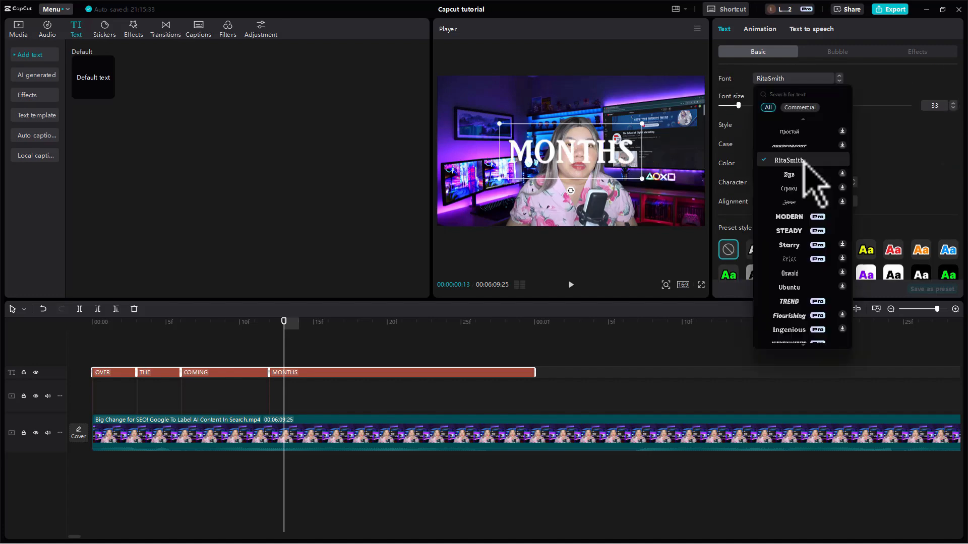
click(800, 217)
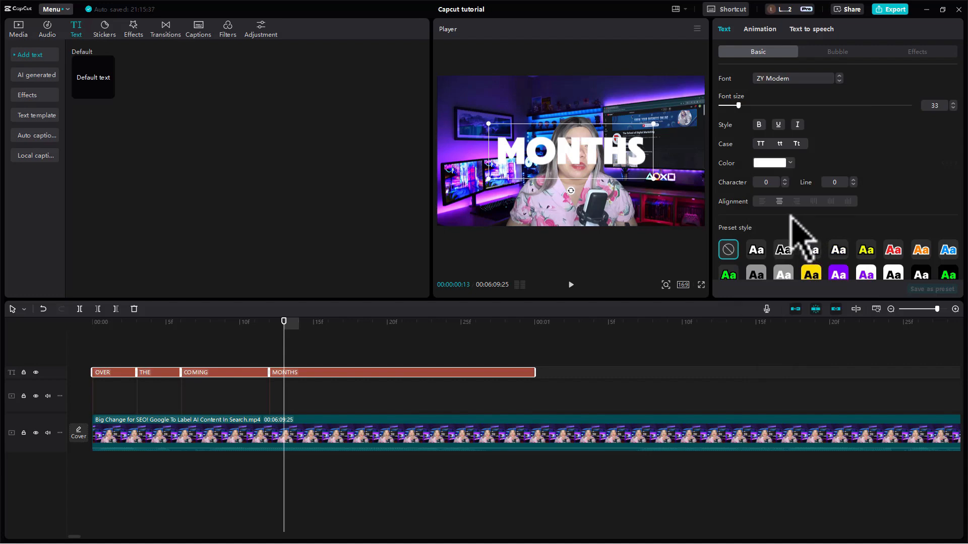
Move the captions to the upper part of the video frame and scale them to nearly the frame's width.
drag(624, 145, 626, 106)
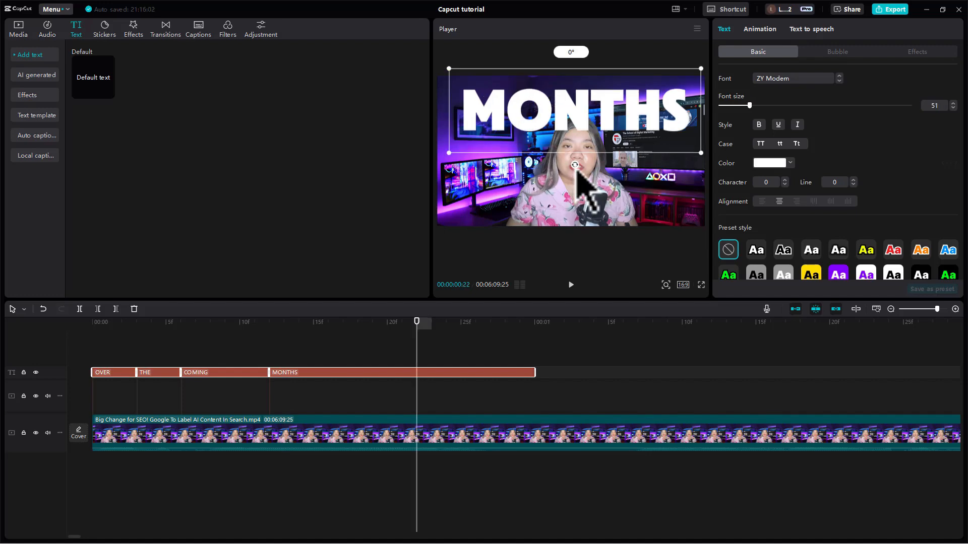
mouse_move(577, 173)
mouse_down()
mouse_move(560, 173)
mouse_move(591, 172)
mouse_move(575, 173)
mouse_up()
drag(701, 152, 669, 165)
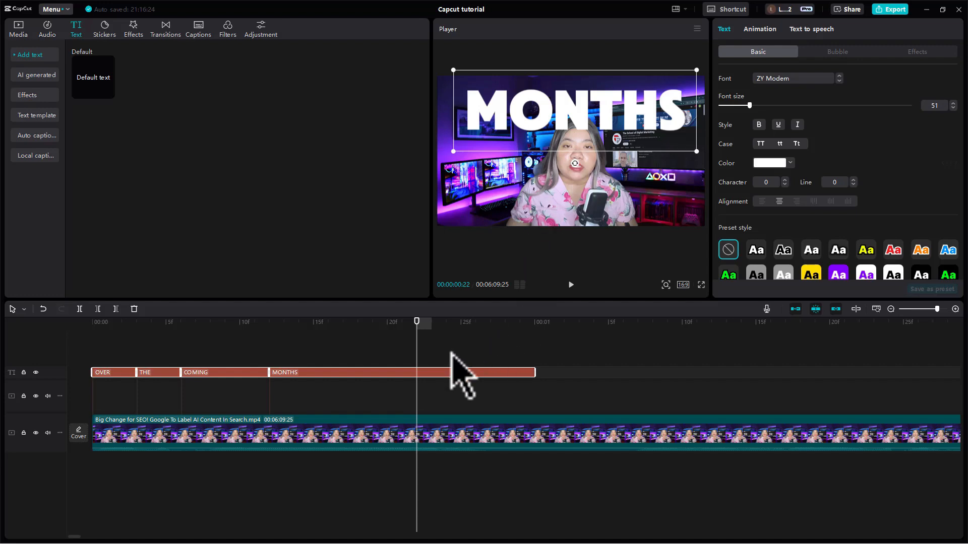
Add a black stroke of thickness 40 to the captions and place them, slightly smaller, at the lower edge of the video frame.
scroll(806, 151, down, 5)
click(721, 118)
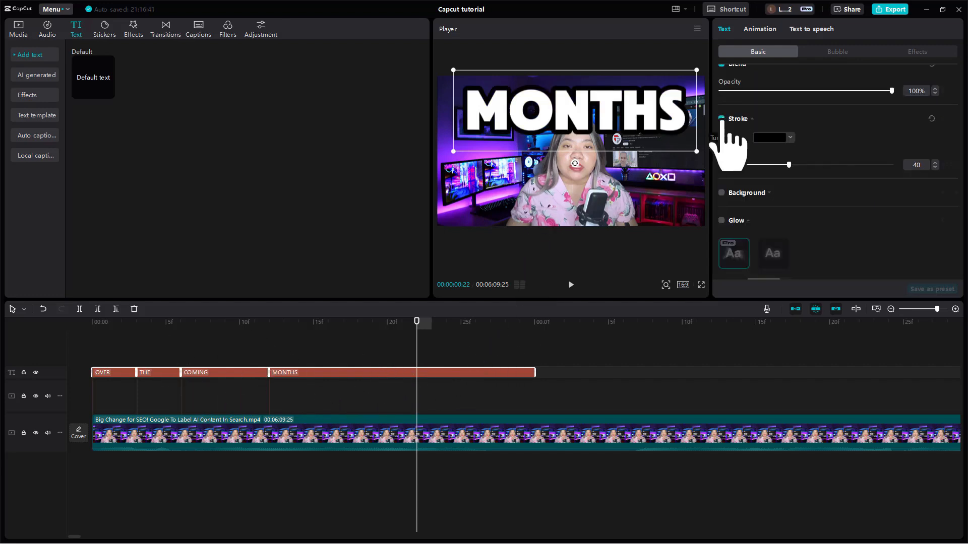
drag(614, 134, 615, 225)
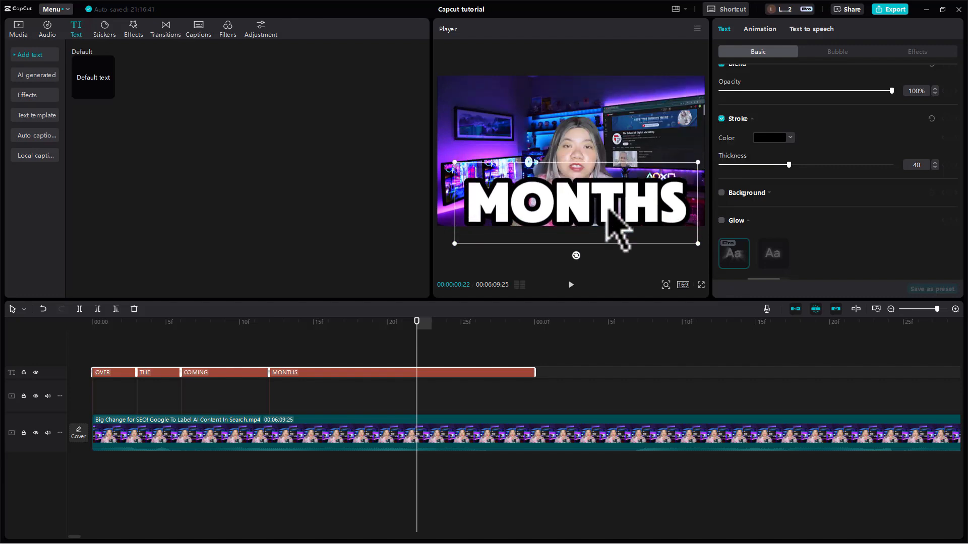
drag(698, 162, 682, 167)
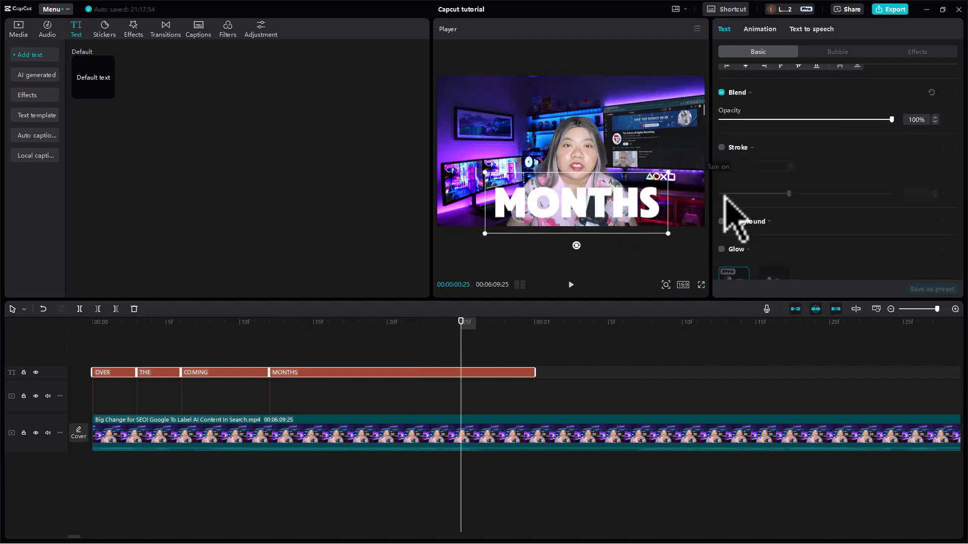
Give the captions a black background with rounded rectangle 37%, height 2%, width 1% and Y-offset 45%, and play them back.
click(722, 221)
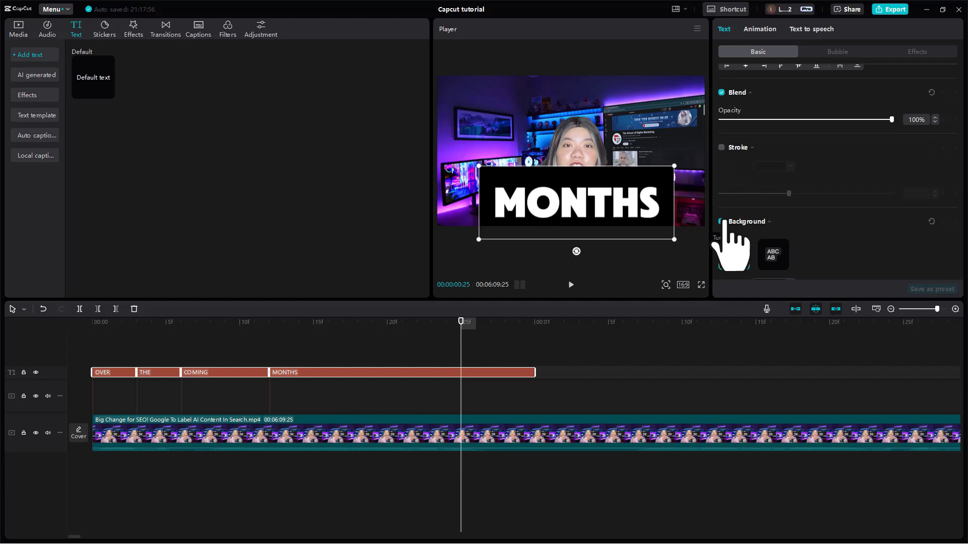
scroll(756, 217, down, 4)
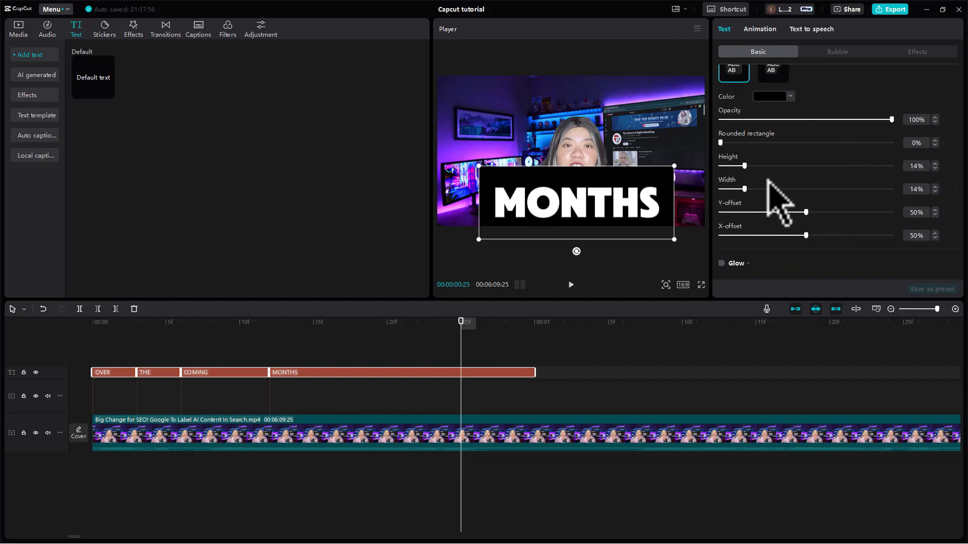
mouse_move(891, 119)
mouse_down()
mouse_move(802, 120)
mouse_move(891, 119)
mouse_up()
mouse_move(722, 143)
mouse_down()
mouse_move(786, 143)
mouse_move(720, 146)
mouse_up()
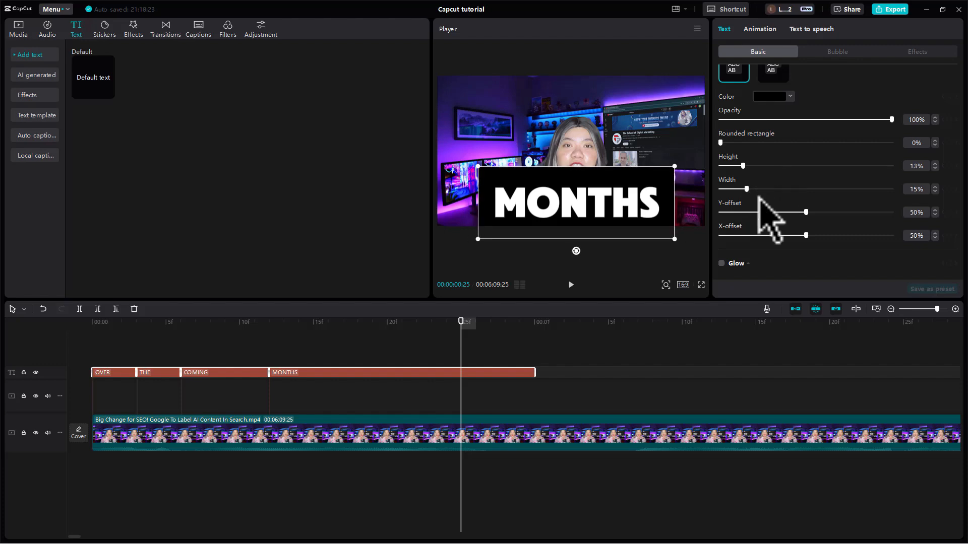
click(767, 212)
drag(766, 213, 797, 212)
click(572, 286)
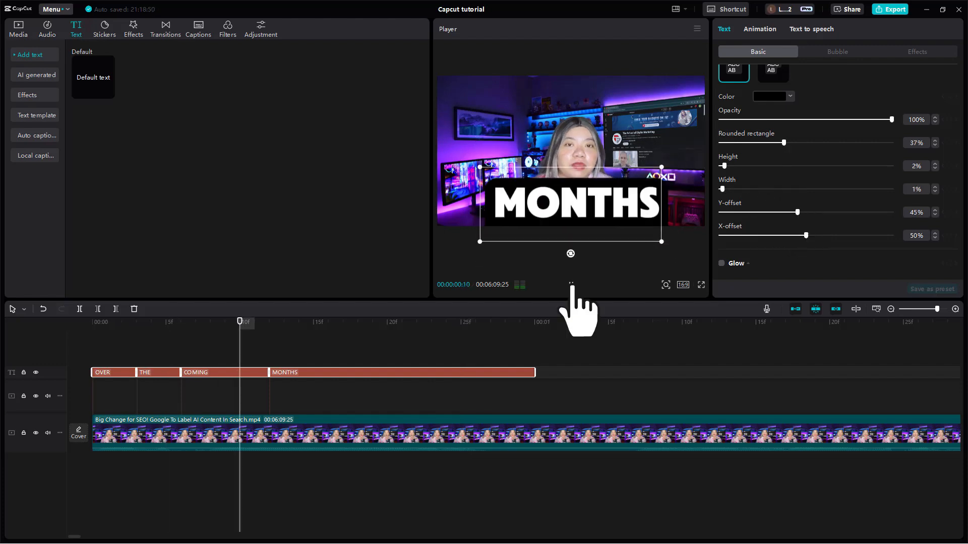
click(475, 325)
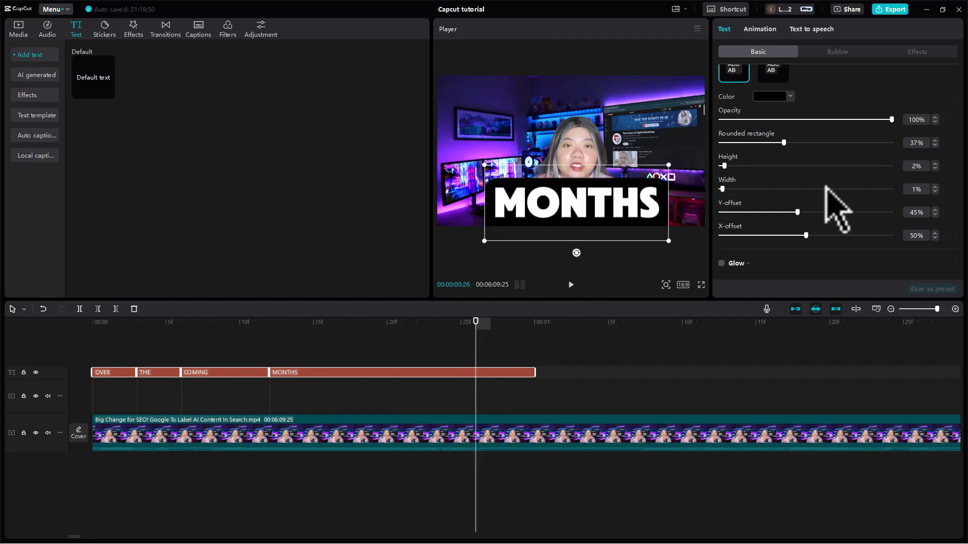
Set the captions' font size to 31 and nudge them into place at the lower centre of the video frame.
scroll(787, 121, up, 5)
drag(751, 105, 737, 106)
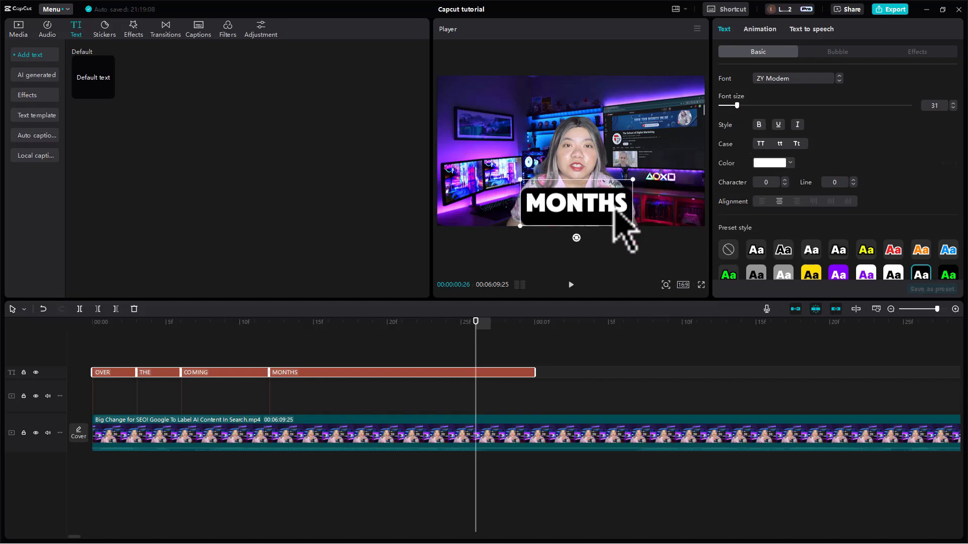
drag(608, 212, 606, 213)
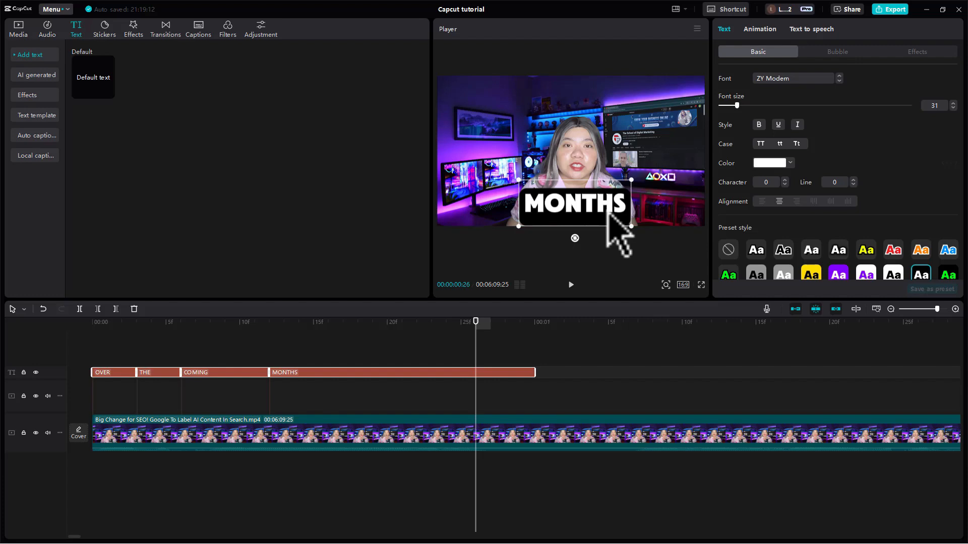
Try the starburst and SALE tag bubbles on the captions, apply the neon OOPS! speech bubble and browse further bubble designs.
click(837, 52)
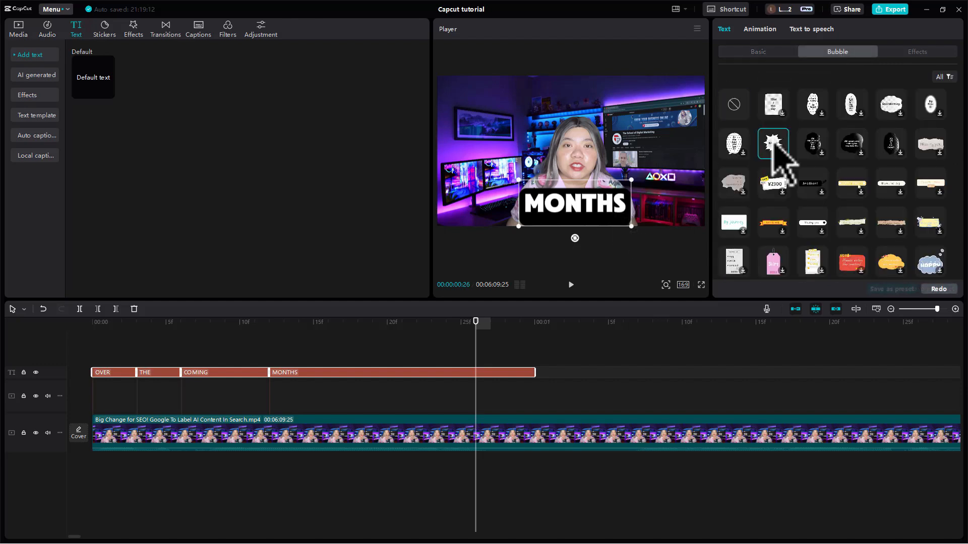
click(772, 141)
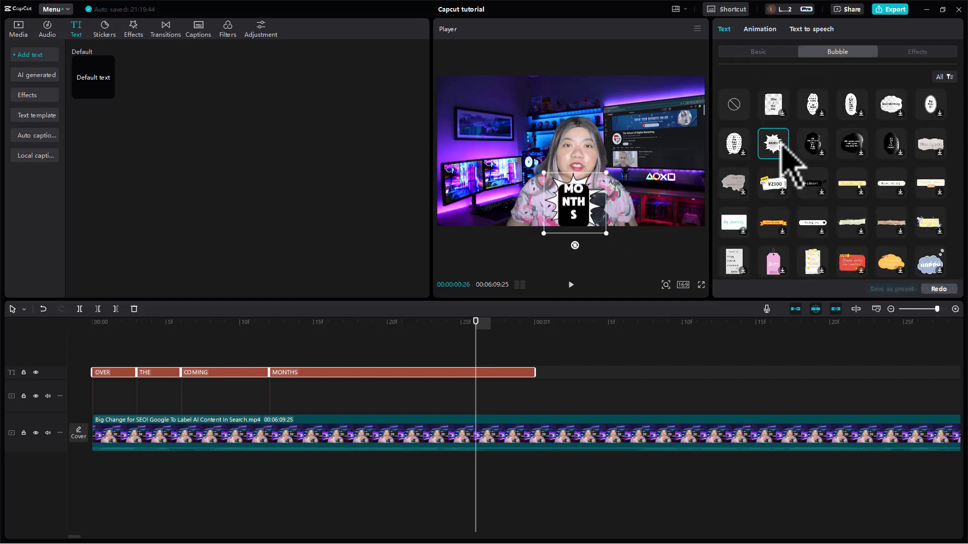
click(810, 183)
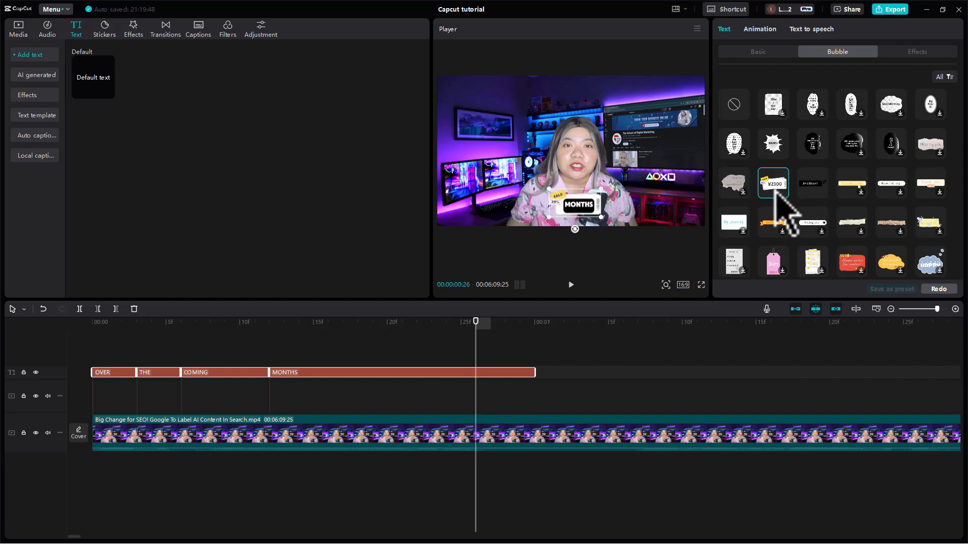
scroll(795, 210, down, 3)
click(812, 249)
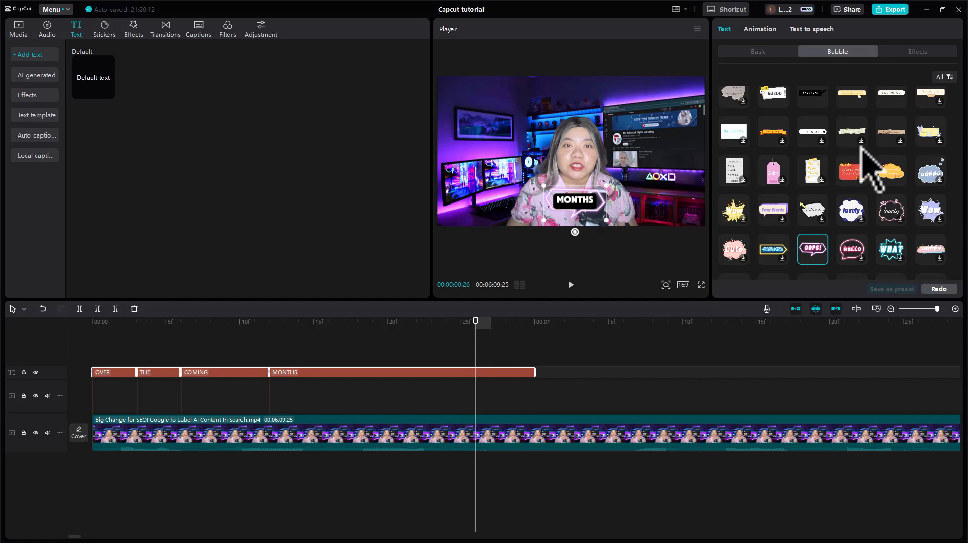
scroll(864, 162, down, 5)
scroll(865, 161, down, 2)
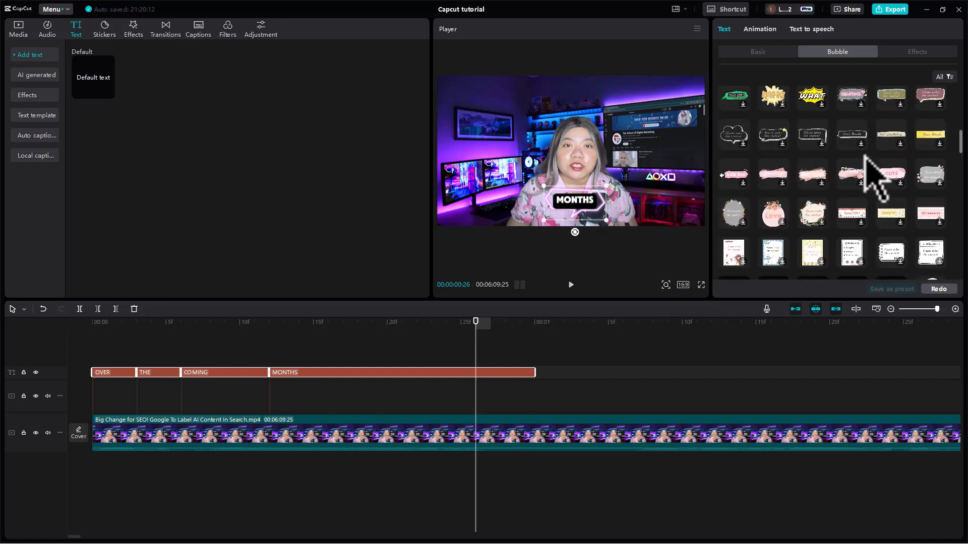
Enlarge the captions, try two blue ART text effects and apply the red-and-white Pro ART effect.
click(916, 51)
click(850, 155)
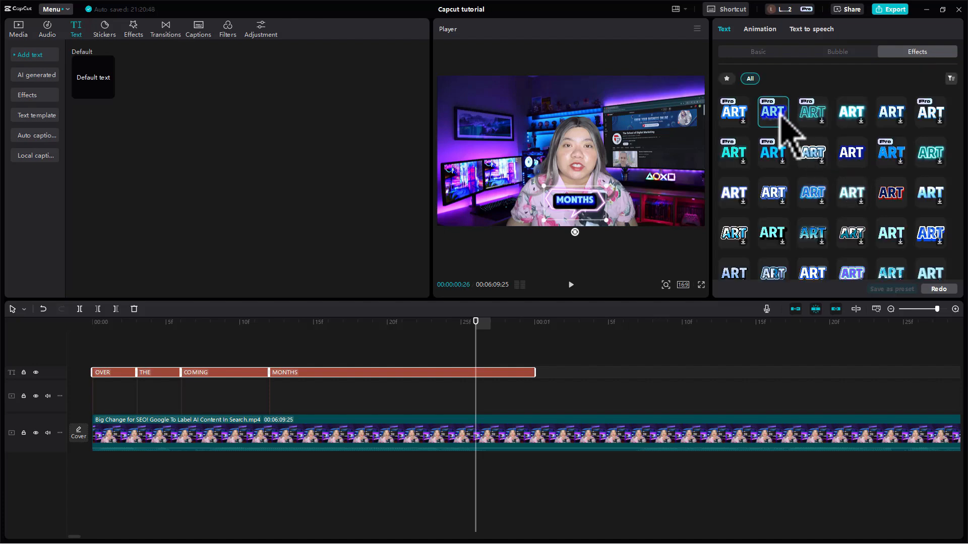
drag(607, 185, 628, 182)
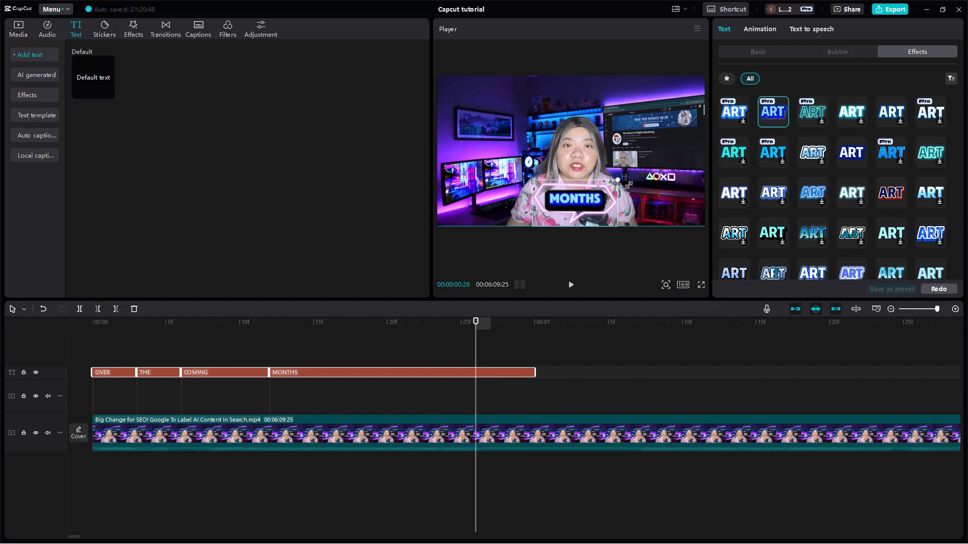
click(737, 117)
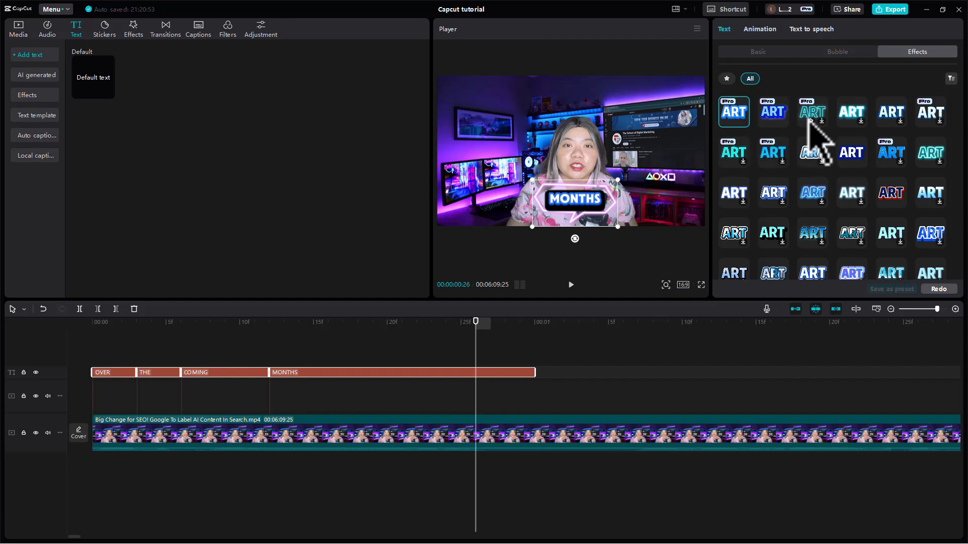
scroll(808, 121, down, 3)
click(890, 224)
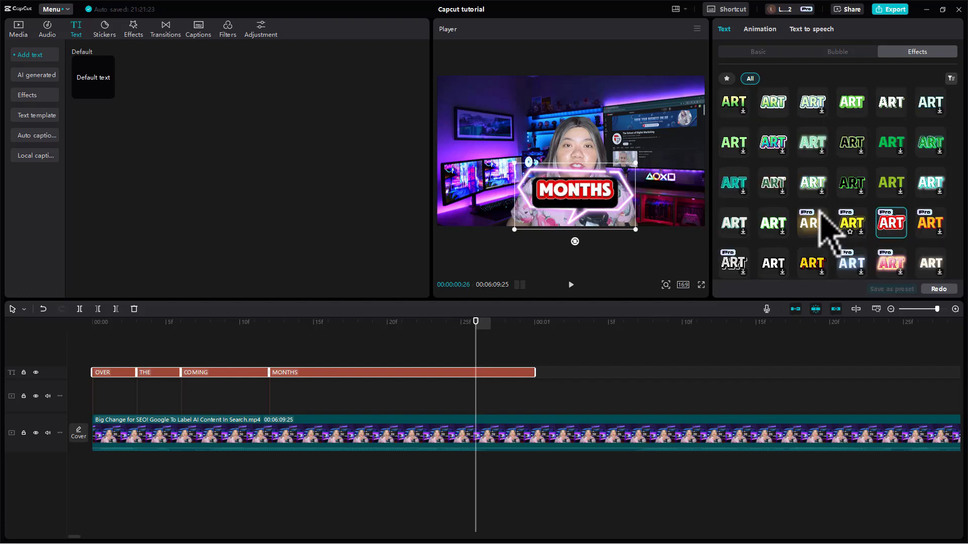
Review the captions' in, out and loop animations, along with the tracking and text-to-speech options, and deselect the caption.
click(760, 29)
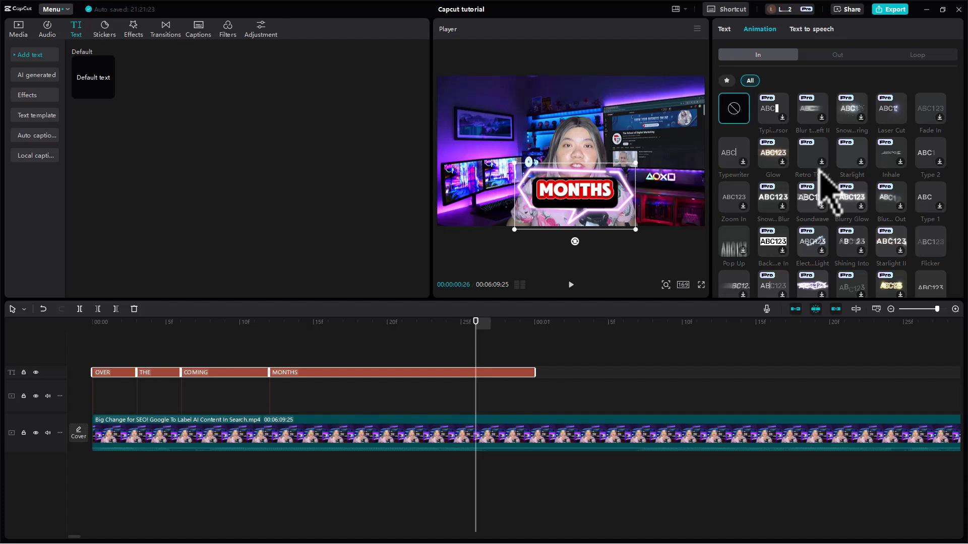
click(843, 56)
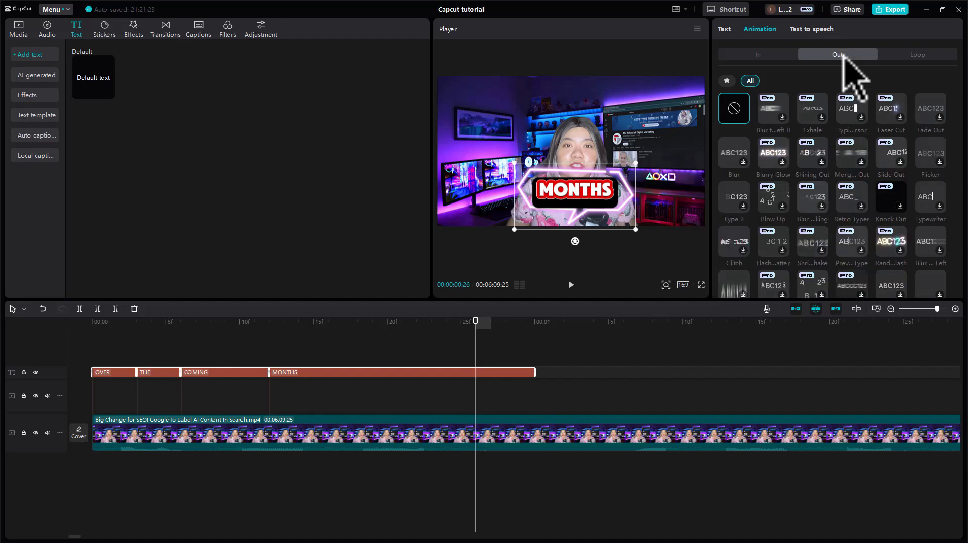
click(927, 56)
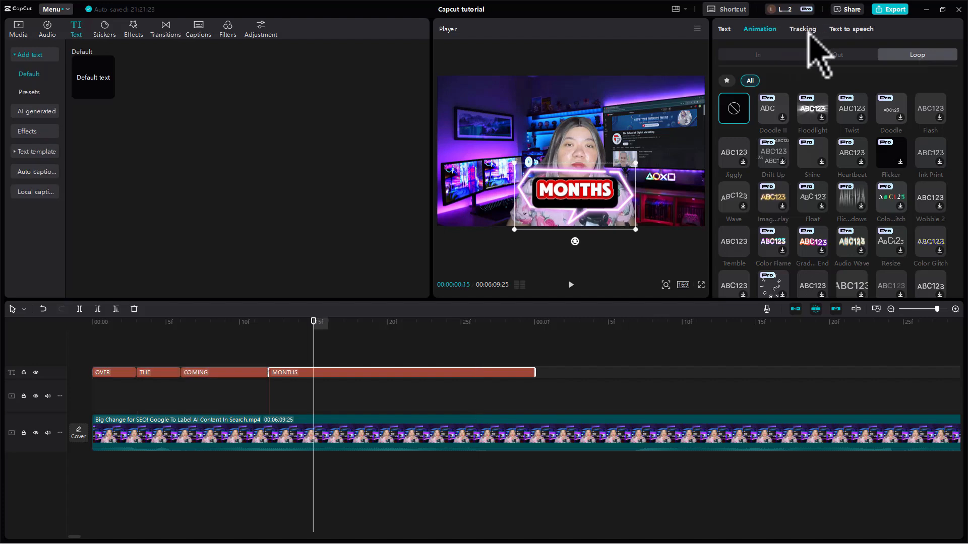
click(808, 31)
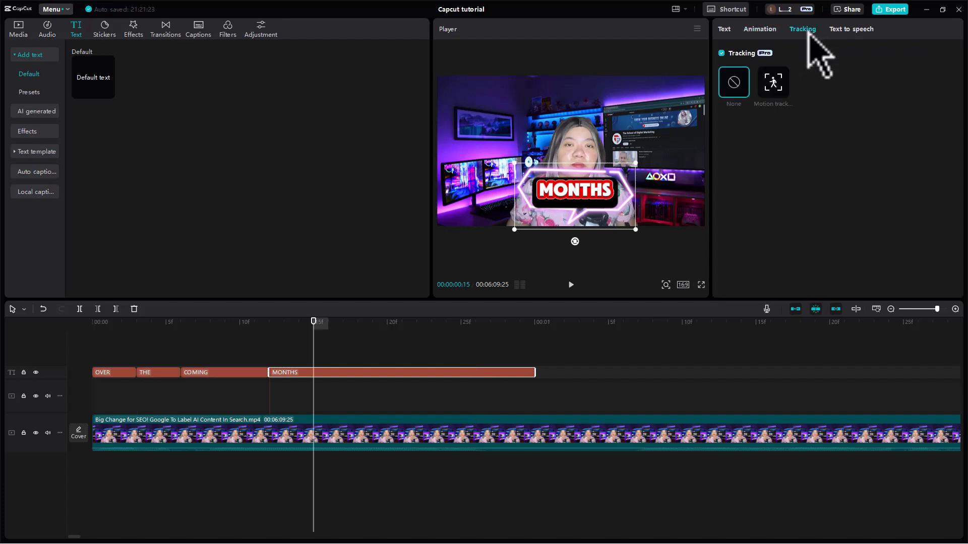
click(851, 29)
click(450, 342)
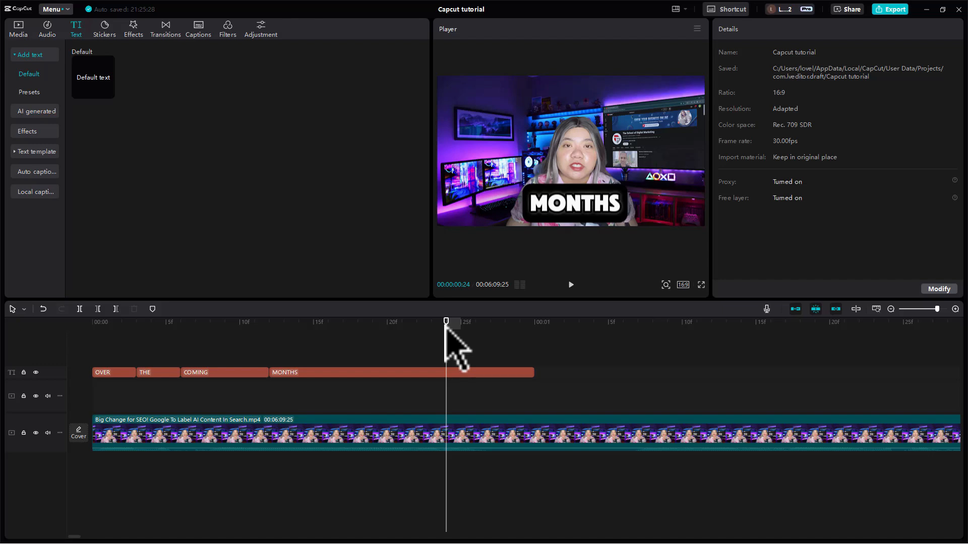
Browse the audio library's music and sound effects.
click(48, 30)
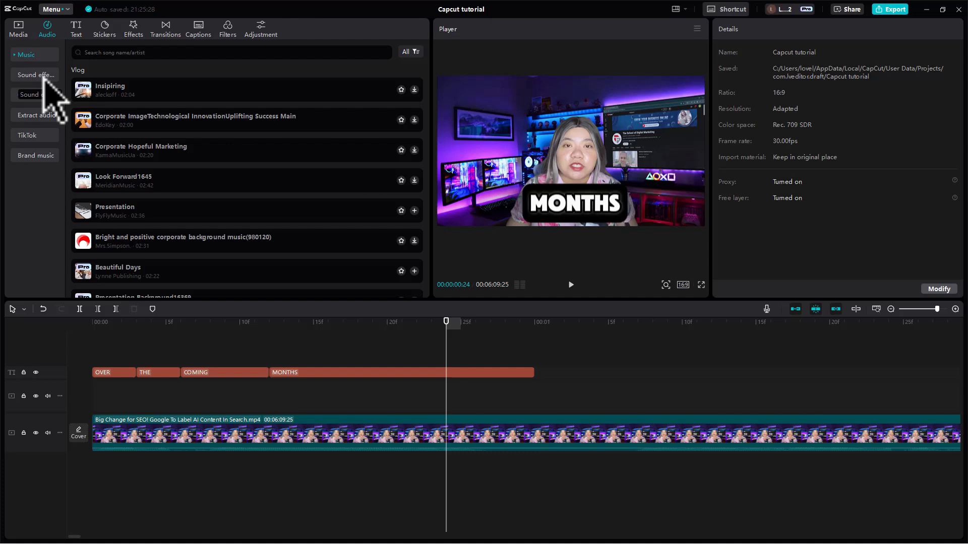
click(44, 76)
scroll(202, 232, down, 3)
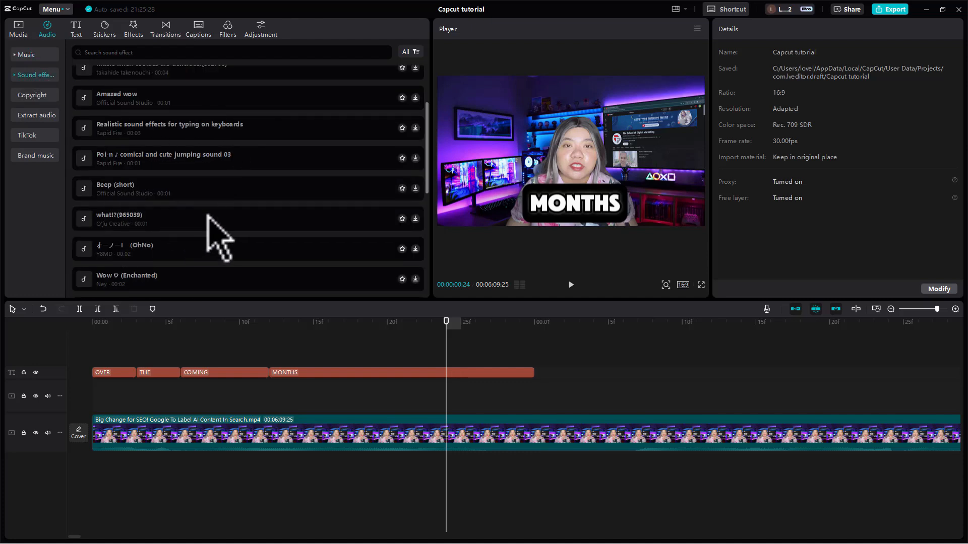
scroll(207, 215, down, 3)
scroll(208, 214, down, 2)
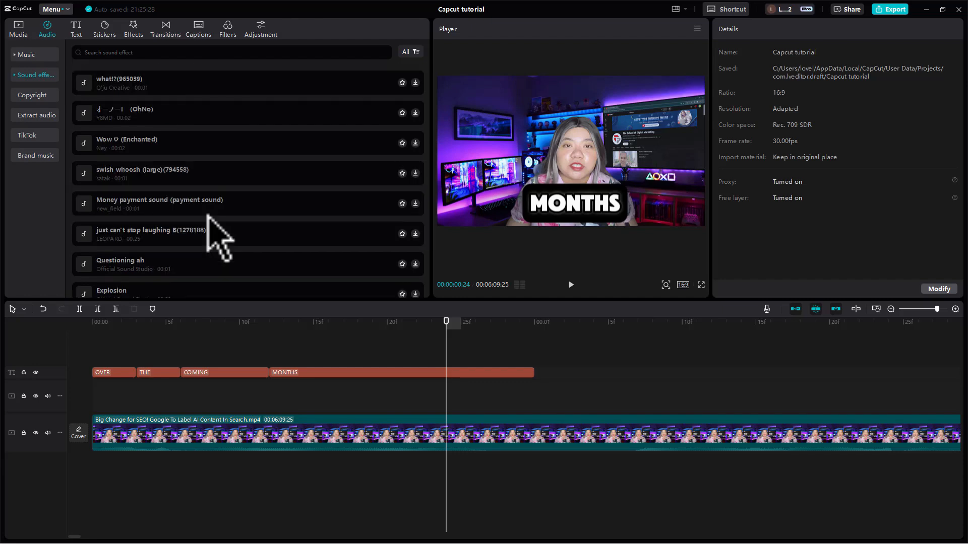
scroll(207, 214, down, 3)
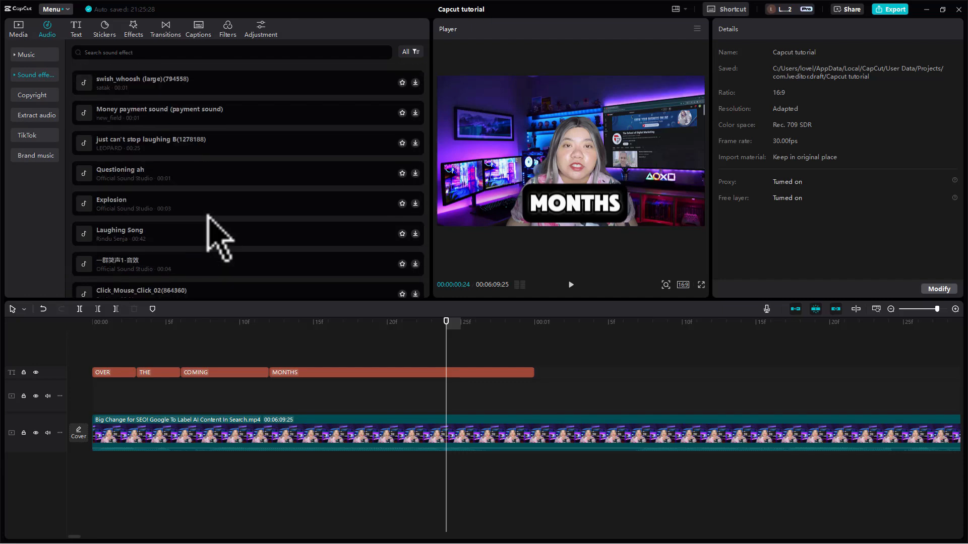
scroll(209, 217, up, 8)
Add the blue FOLLOW sticker from the LOVE category and try the Spring entrance and Rotate loop animations on it.
click(104, 30)
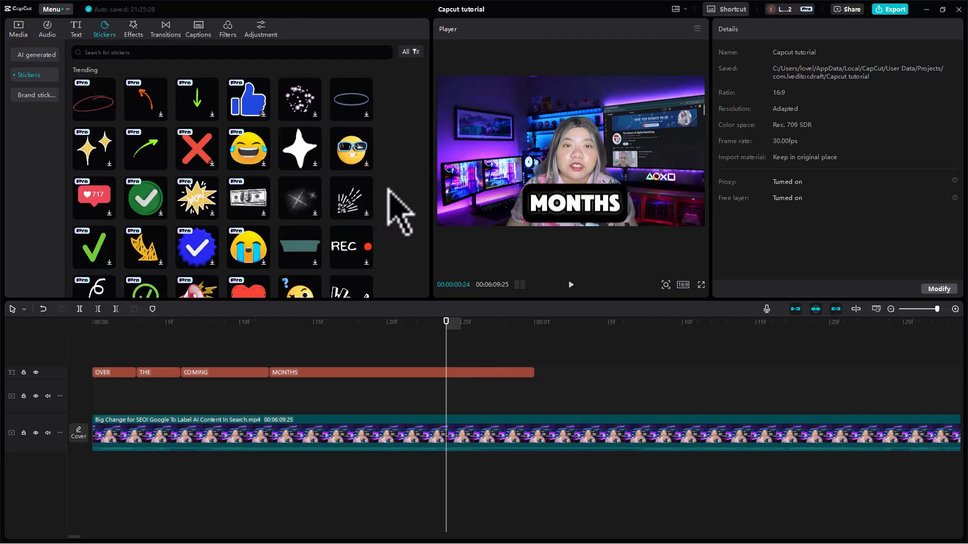
scroll(303, 216, down, 3)
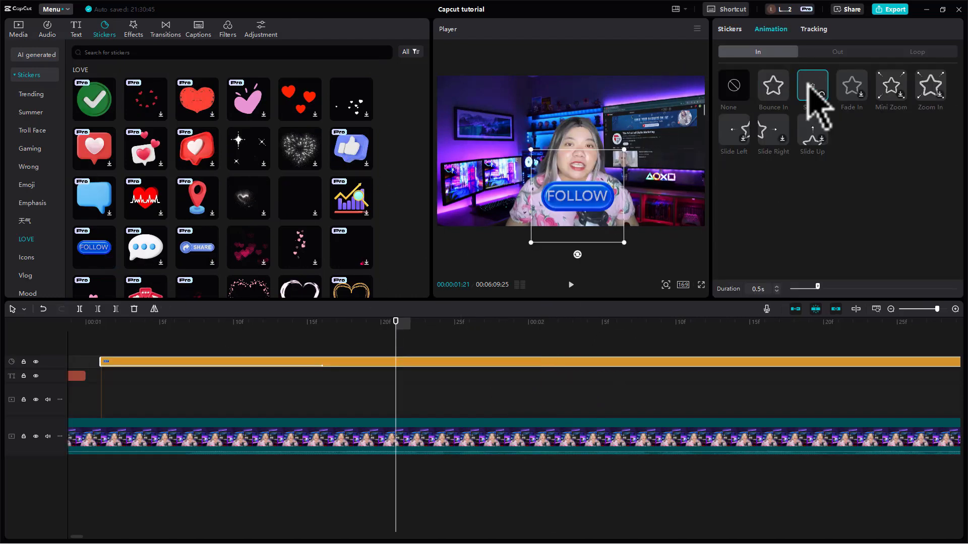
click(810, 96)
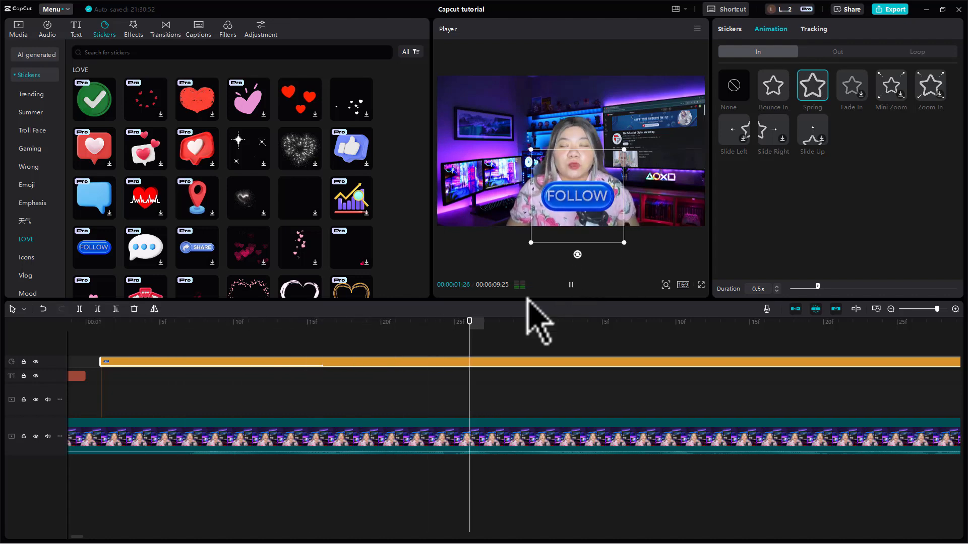
click(917, 51)
click(814, 94)
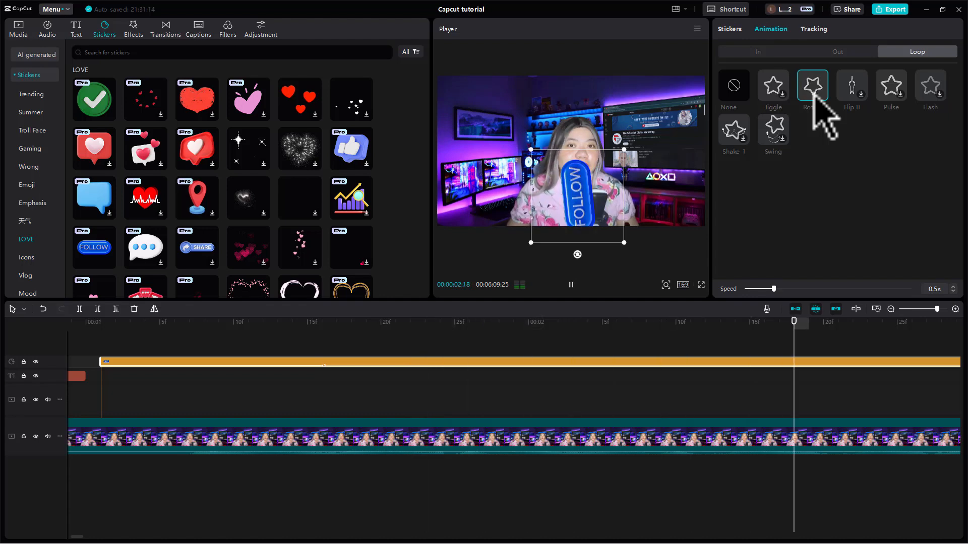
Search the stickers for CROSS and look through the matching designs.
scroll(302, 76, down, 2)
click(146, 51)
text(CROS)
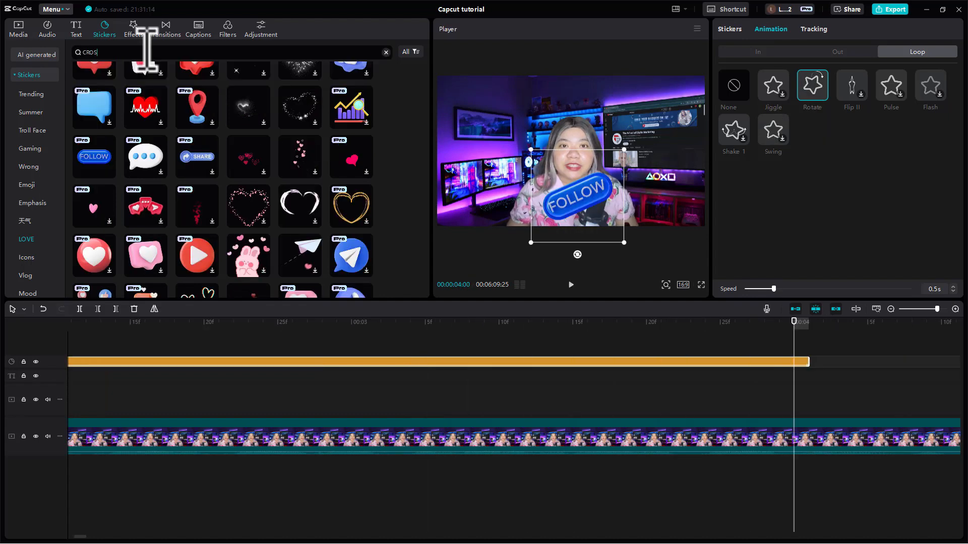
text(S)
key(Return)
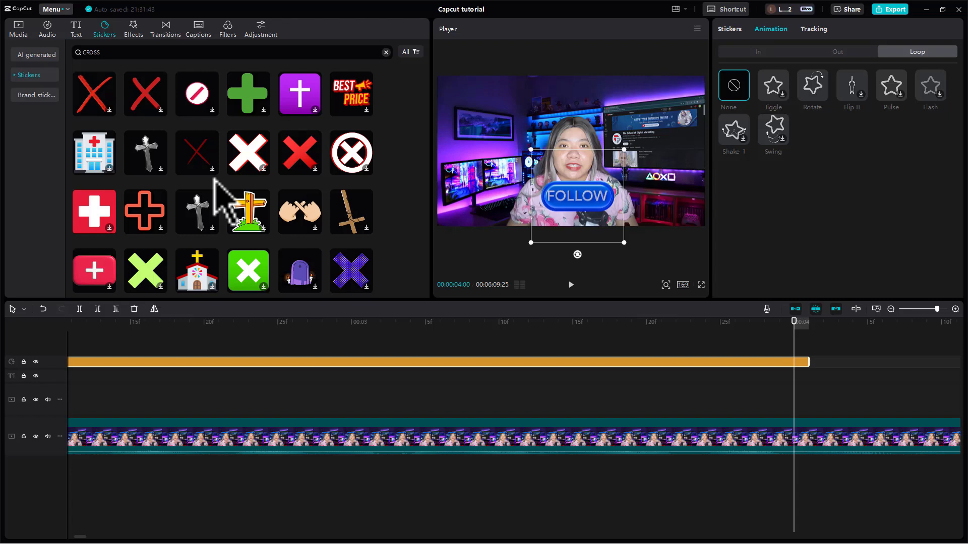
scroll(214, 180, down, 1)
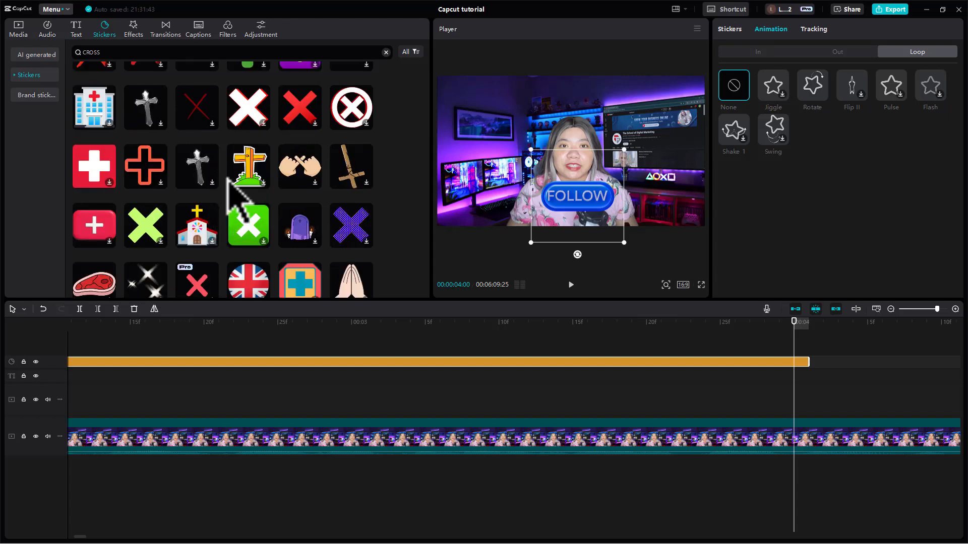
scroll(228, 181, up, 1)
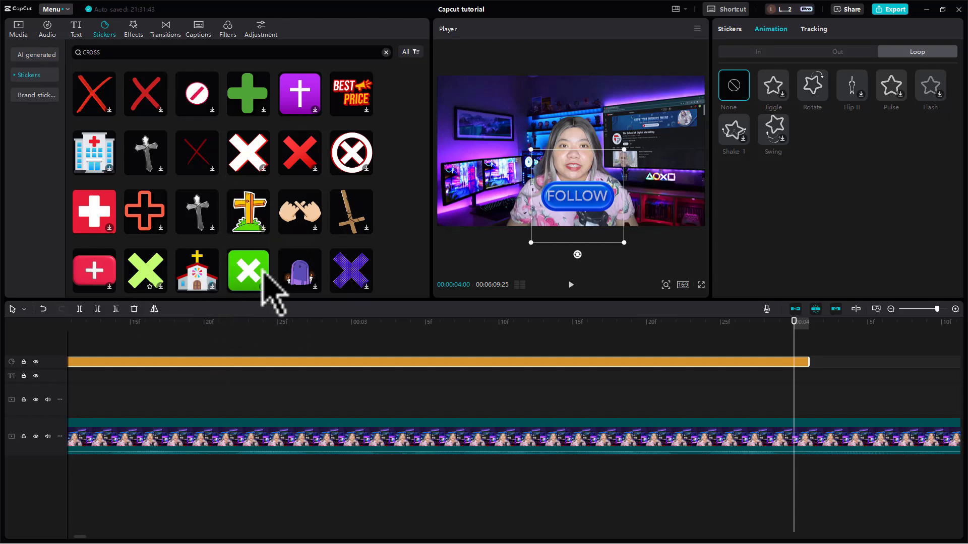
scroll(238, 264, down, 3)
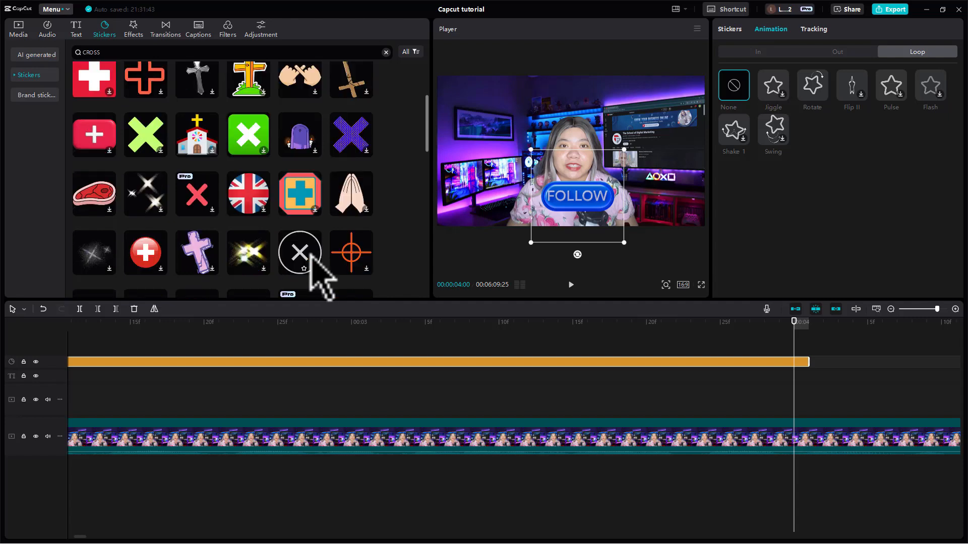
scroll(197, 104, up, 3)
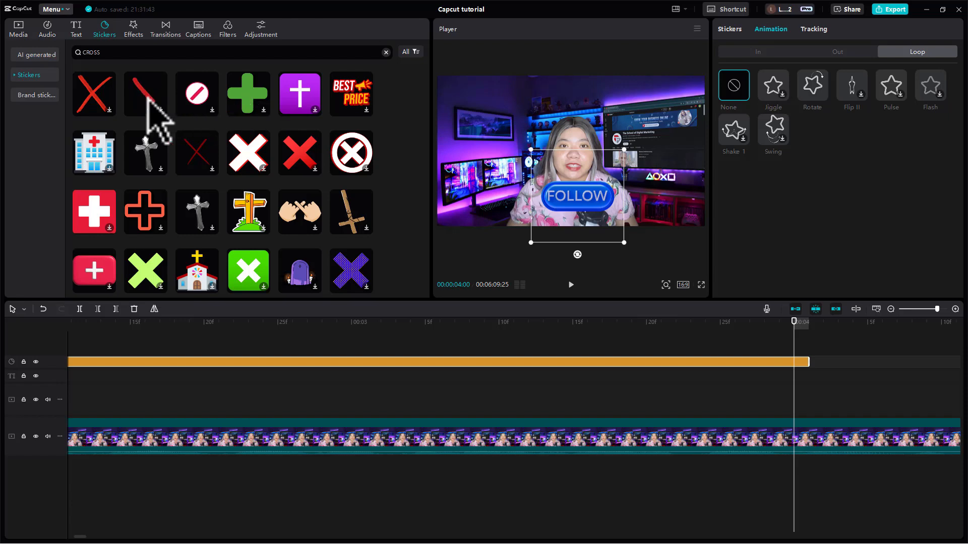
Delete the FOLLOW sticker from the timeline and browse the trending video effects.
click(132, 35)
key(Delete)
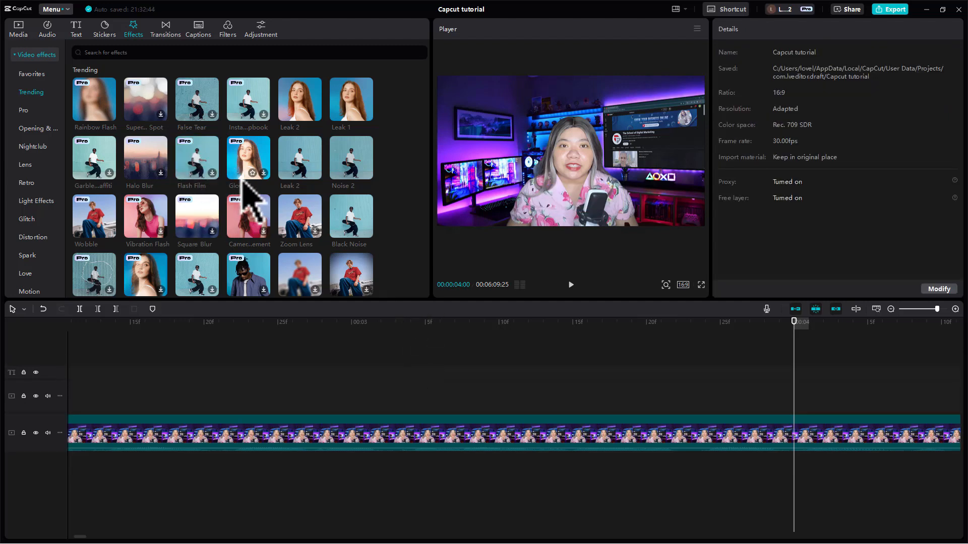
scroll(248, 190, down, 1)
scroll(239, 219, down, 1)
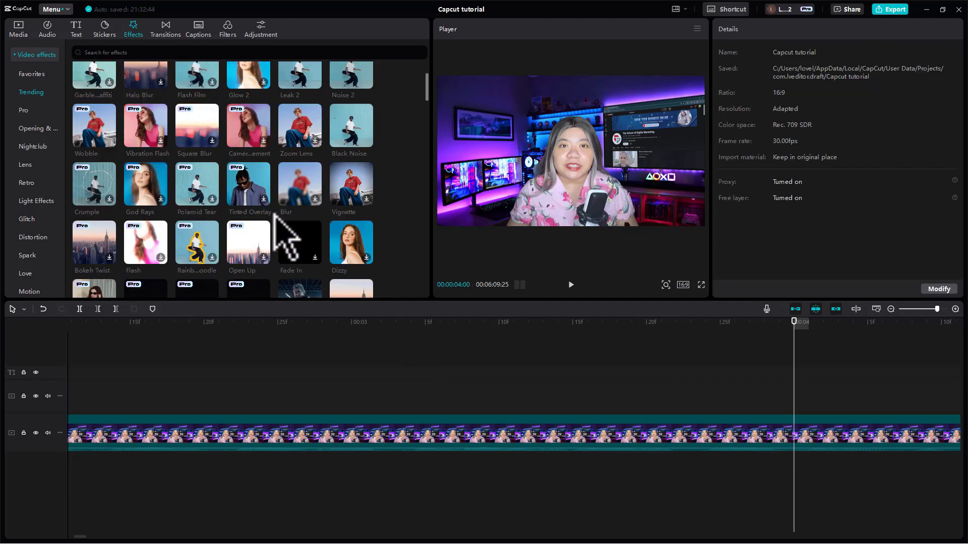
Split the main video at 00:00:01:24 and place the Comparison transition on the cut with a 0.9 s duration.
click(161, 31)
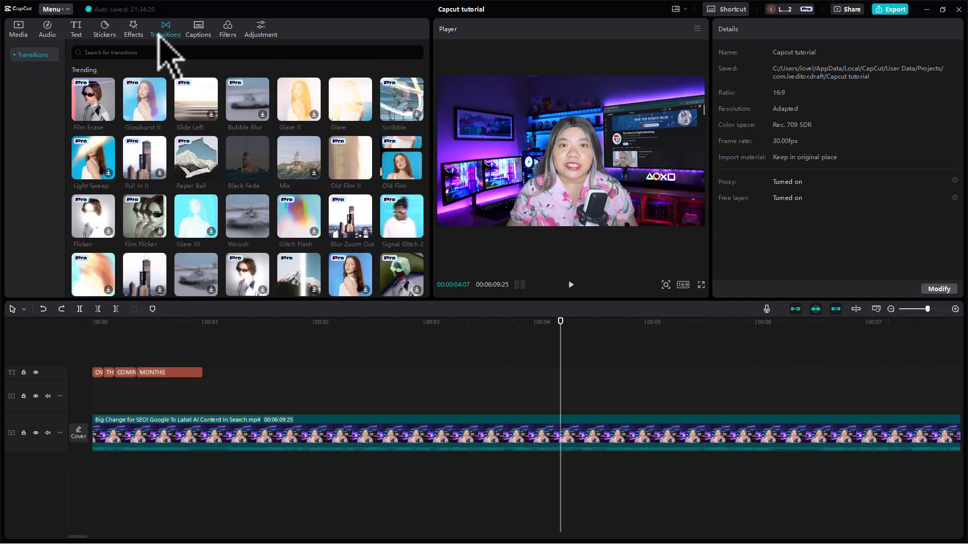
scroll(207, 168, down, 1)
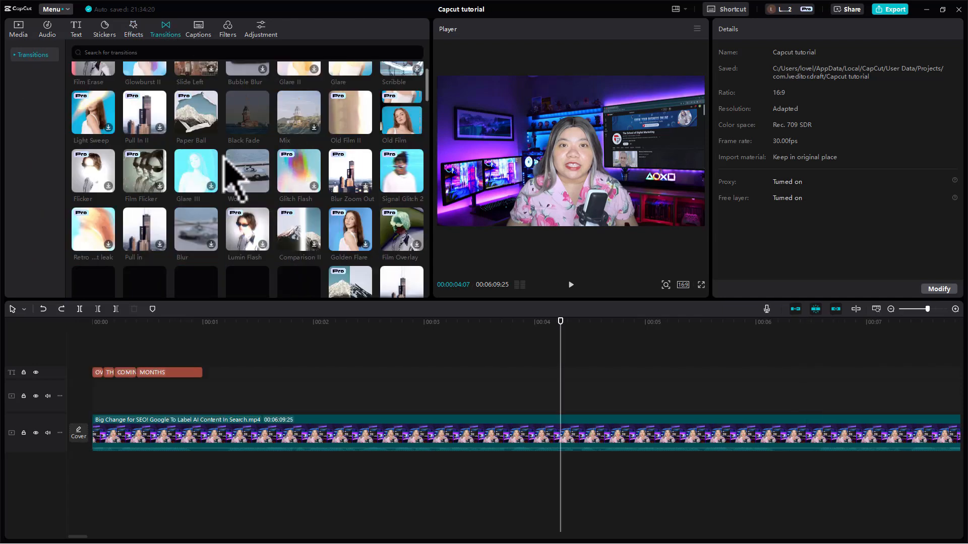
scroll(240, 163, down, 1)
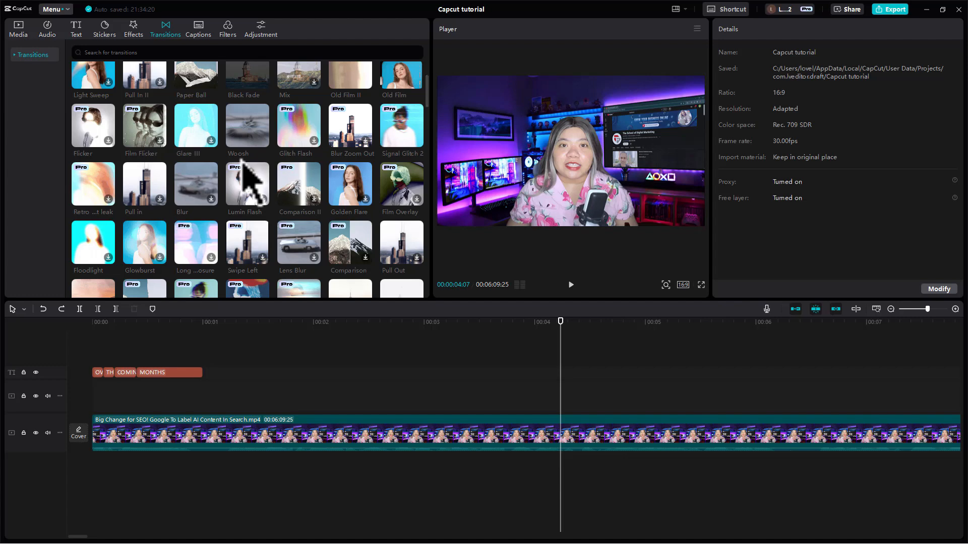
scroll(242, 162, down, 1)
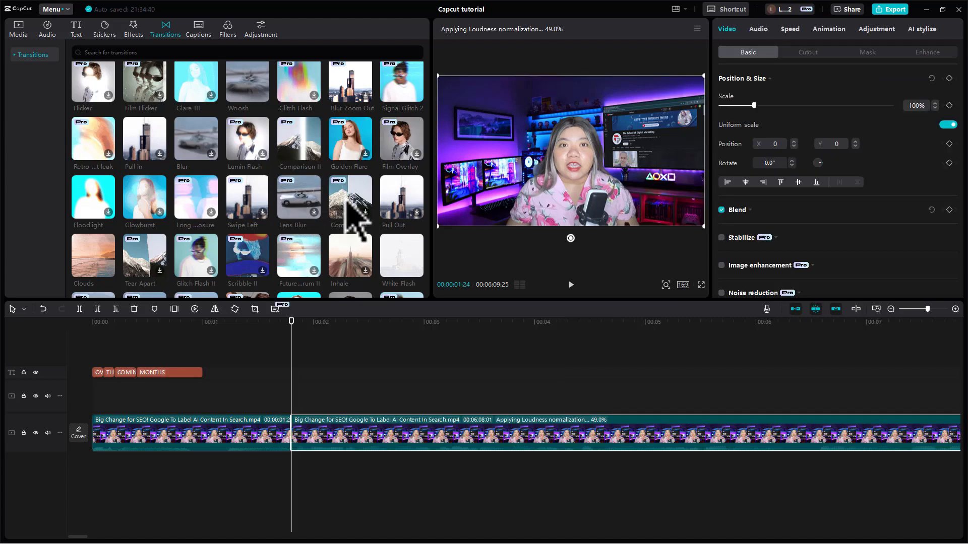
drag(347, 201, 292, 432)
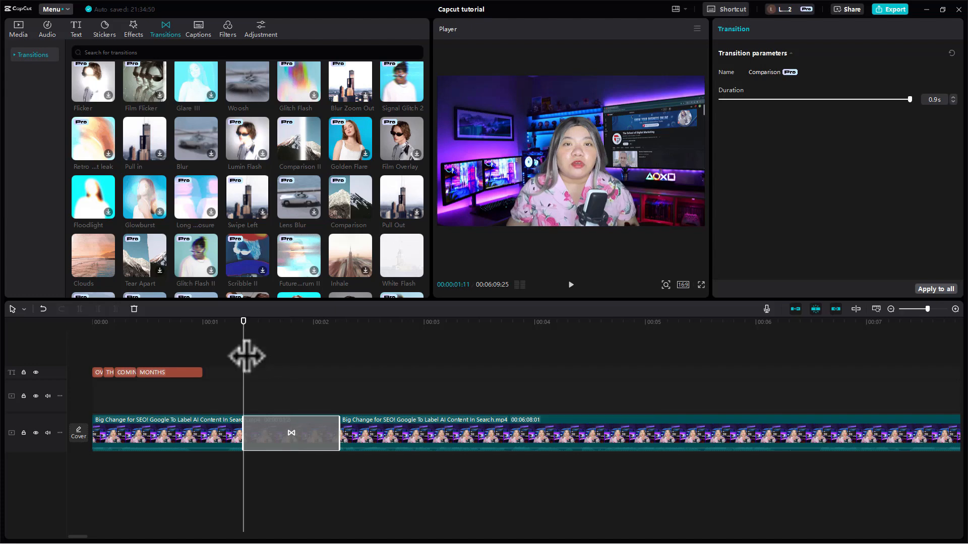
Look through the caption templates, the featured filters and the custom adjustment options.
click(199, 31)
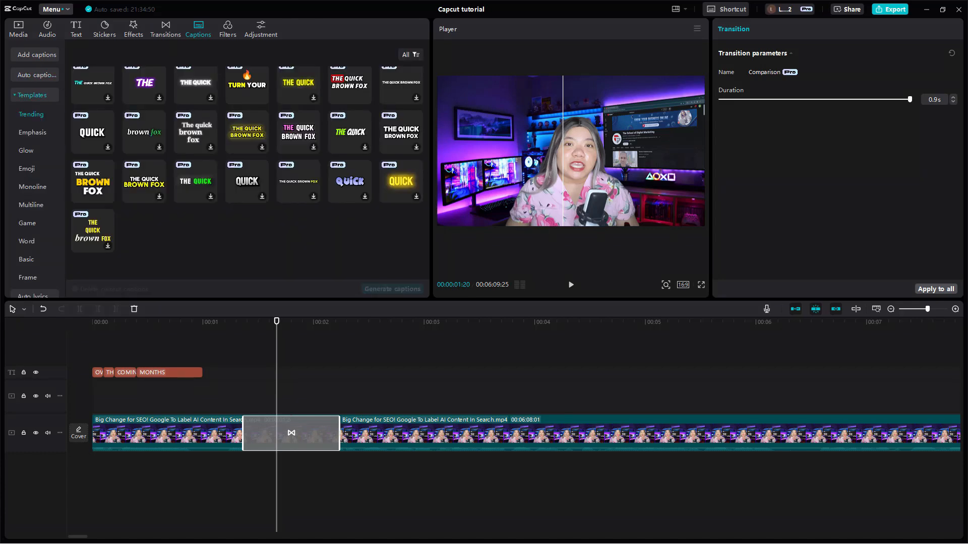
click(227, 31)
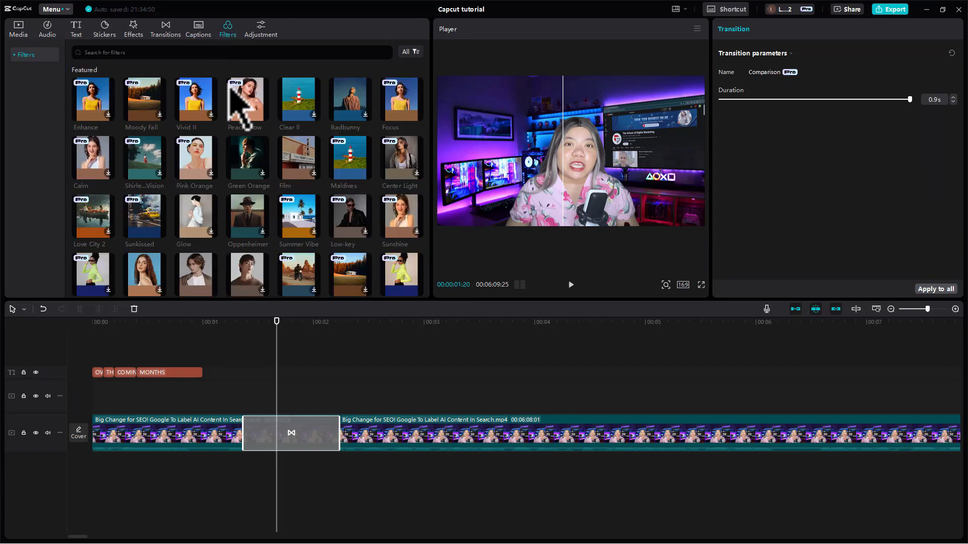
scroll(282, 147, down, 3)
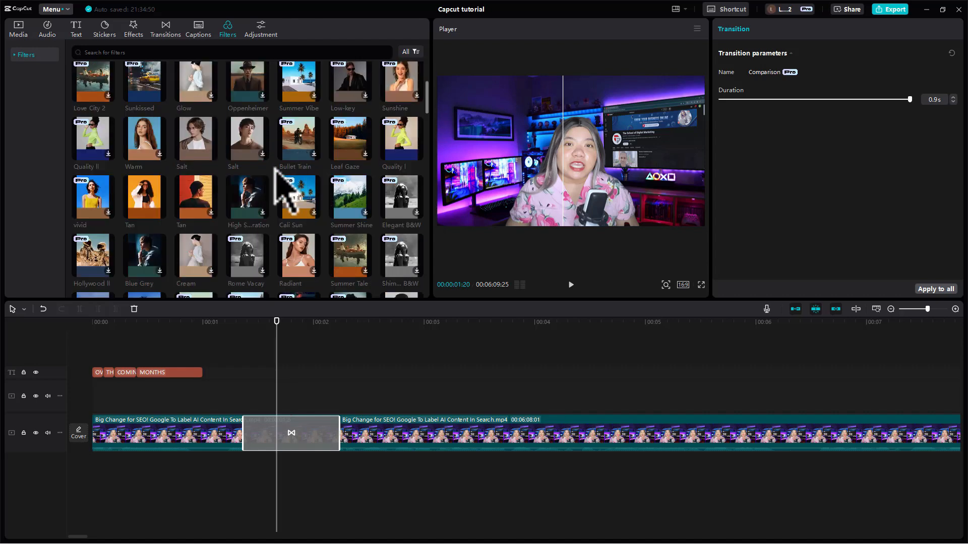
scroll(286, 168, down, 2)
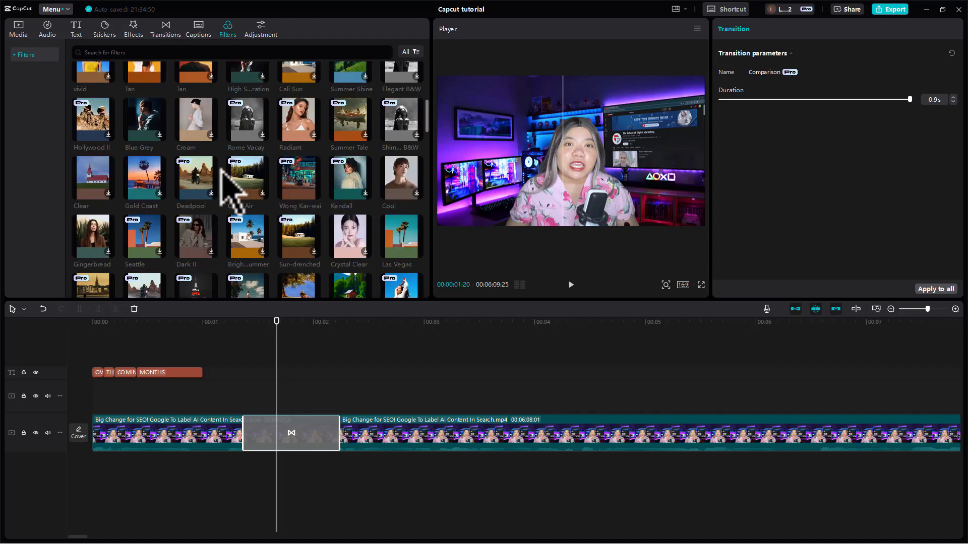
click(260, 35)
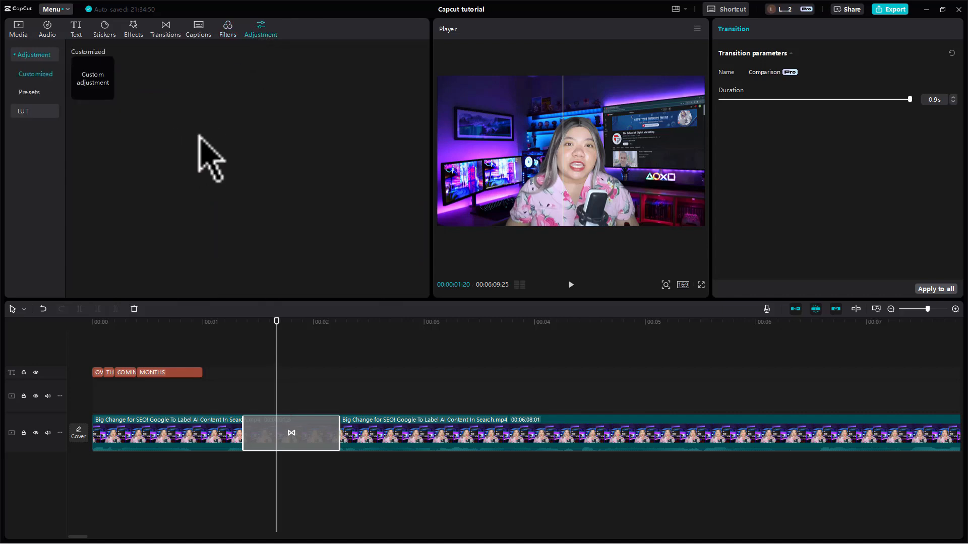
Browse the stock media library and preview a crimson background and the hot-air balloon scenery clip.
click(18, 32)
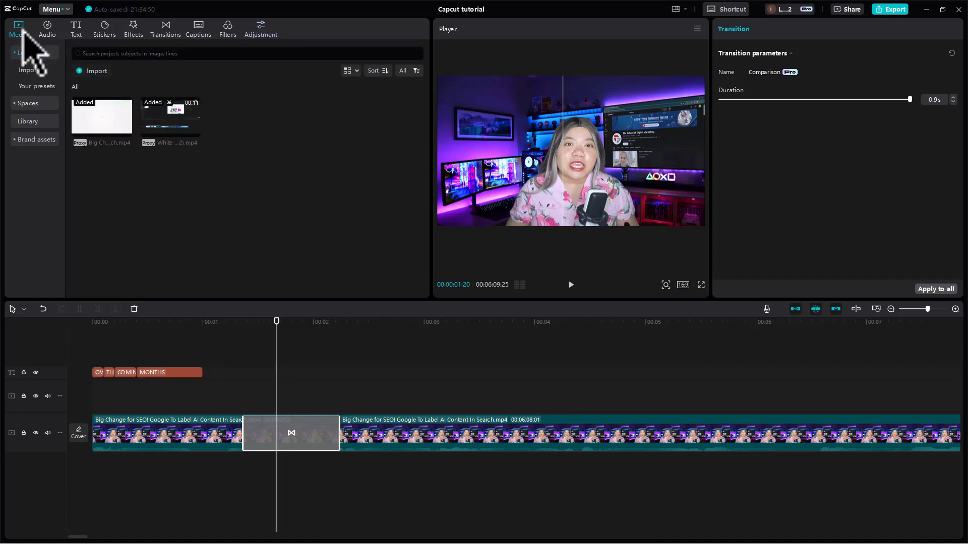
click(41, 124)
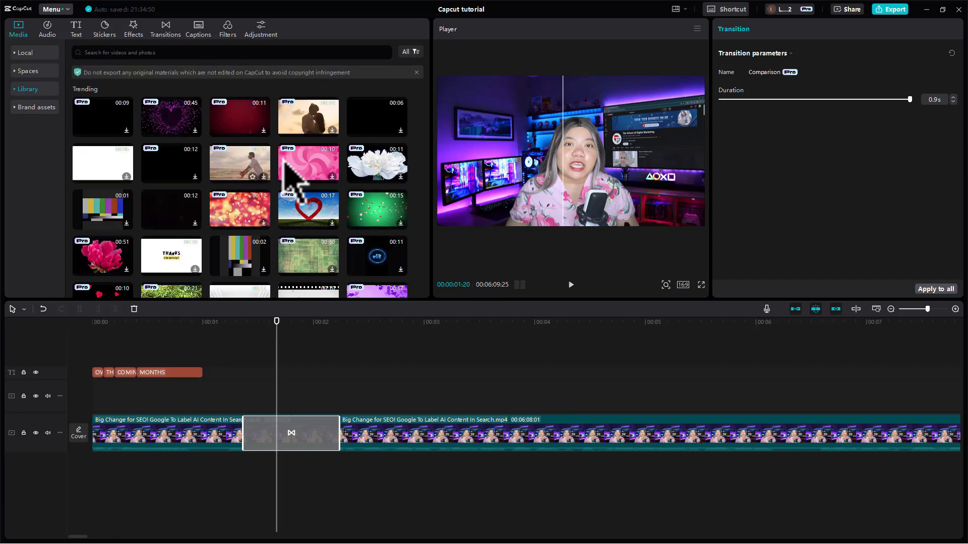
scroll(301, 183, down, 3)
scroll(305, 173, down, 2)
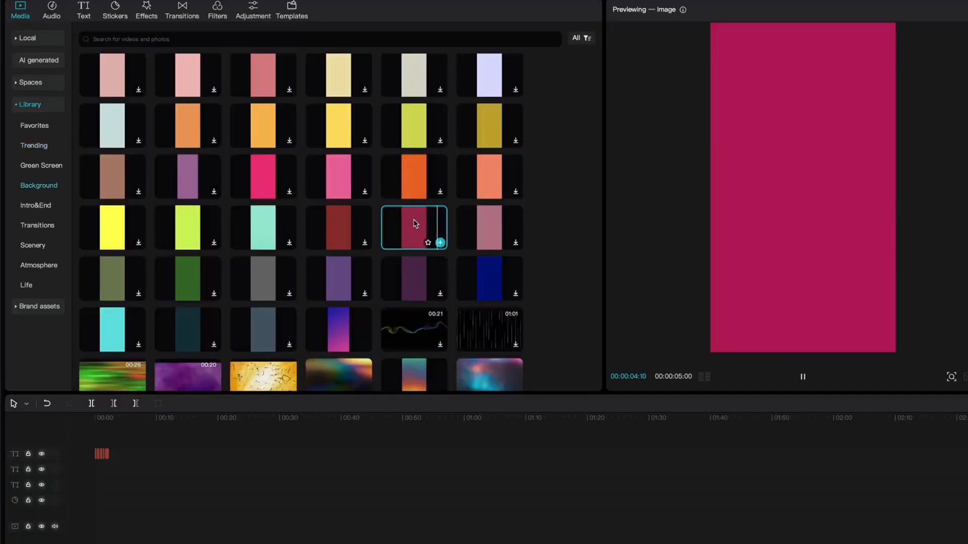
scroll(260, 312, down, 5)
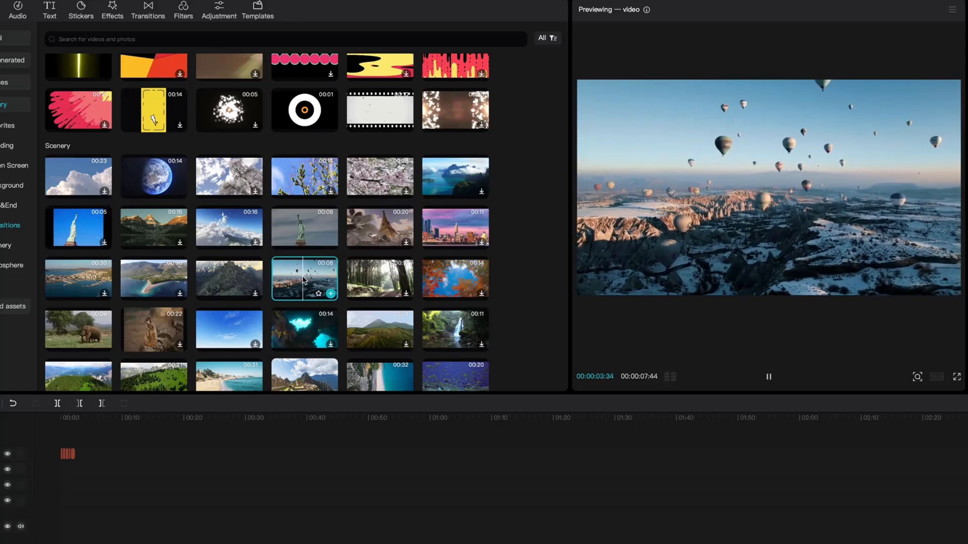
Look further through the landscape and city clips in the stock media library, including the Arc de Triomphe clip.
scroll(302, 281, down, 2)
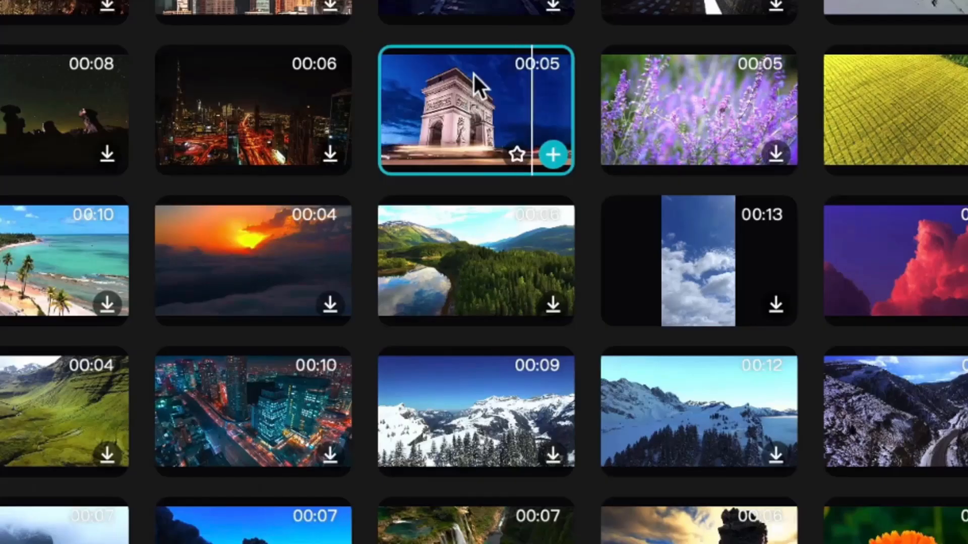
drag(474, 76, 769, 534)
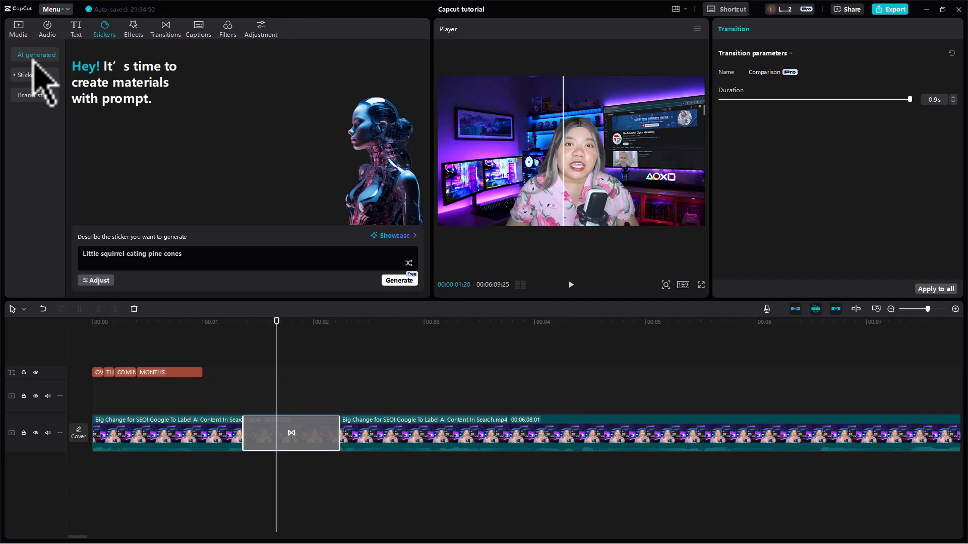
Generate AI stickers from the prompt "CUTE RED TOY CAR".
click(174, 254)
text(CUTE RED TOY CAR)
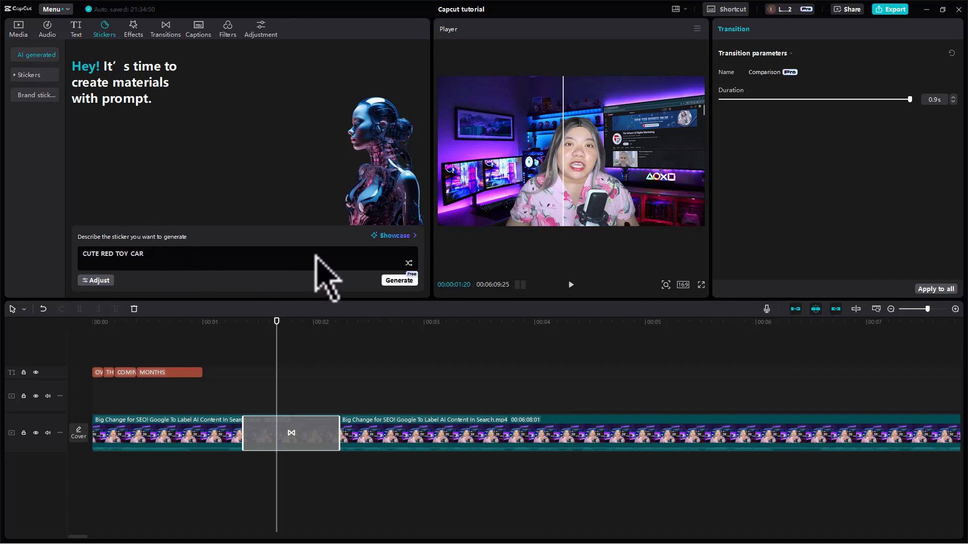
click(399, 280)
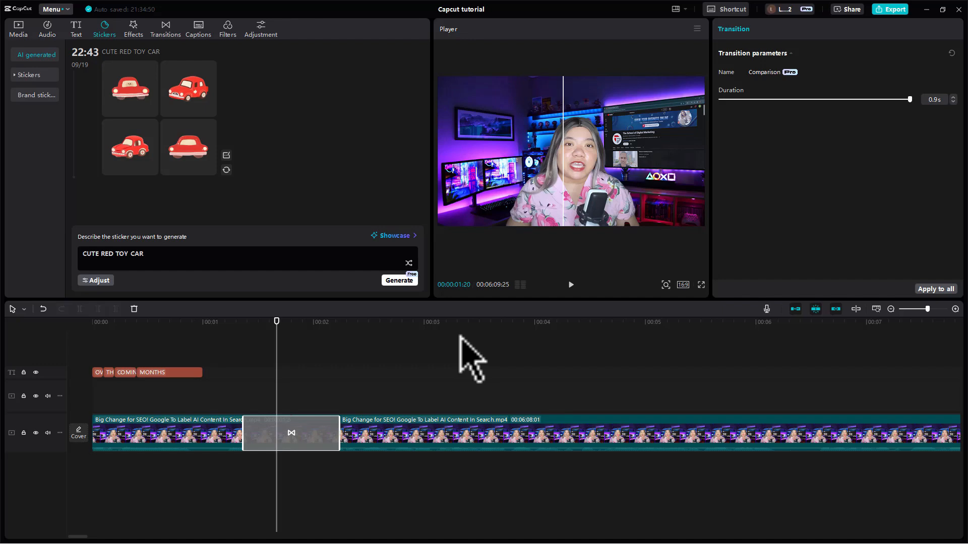
Export the video in 4K resolution with the Higher bit rate and the HEVC codec, checking the frame rate options.
click(891, 10)
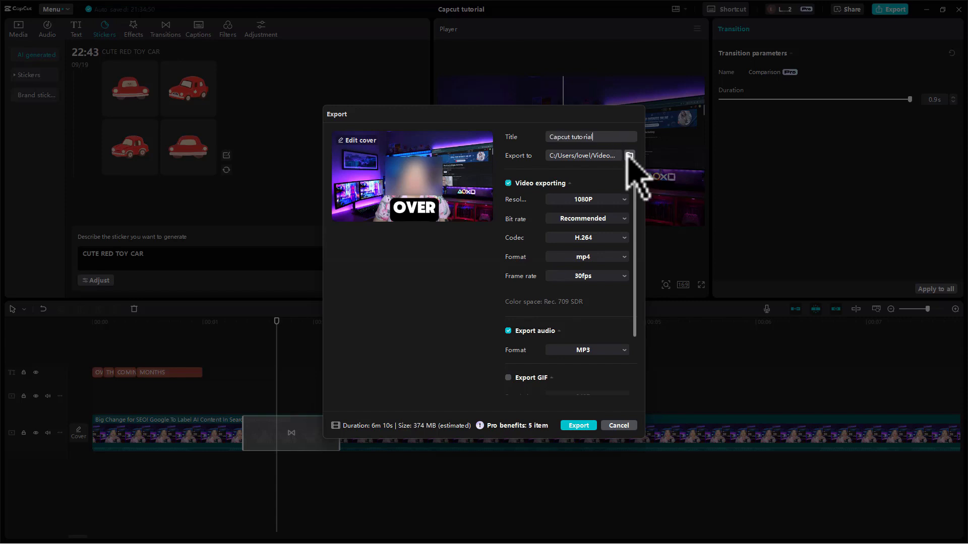
click(612, 199)
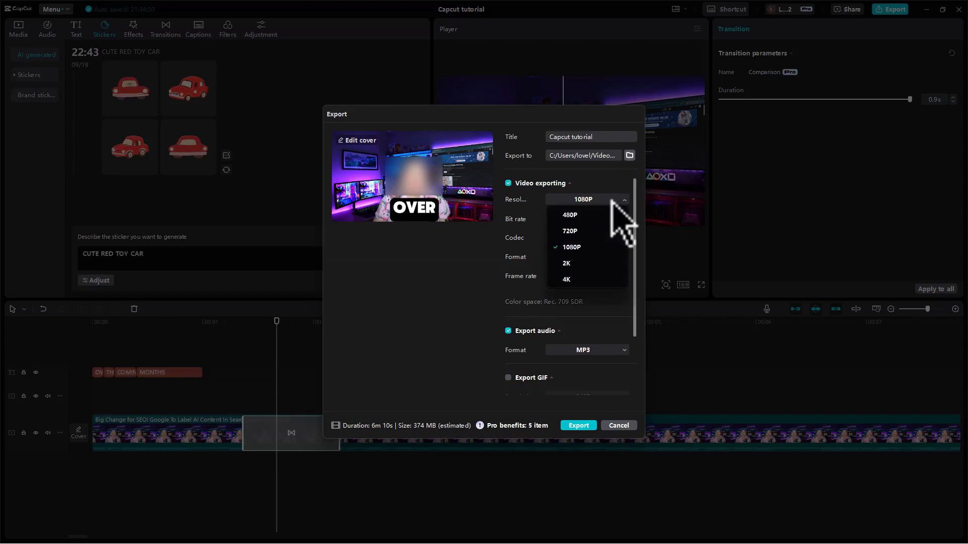
click(579, 280)
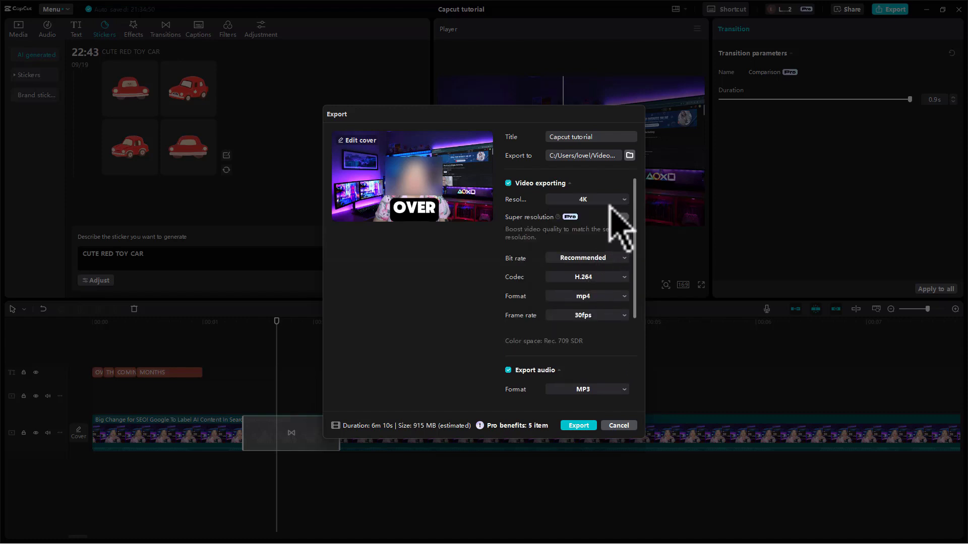
click(600, 258)
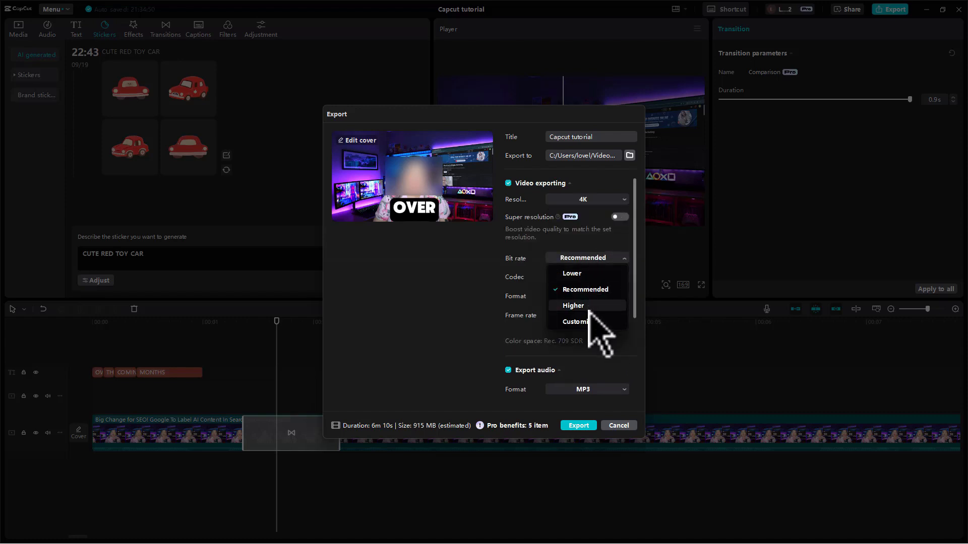
click(589, 306)
click(580, 278)
click(589, 310)
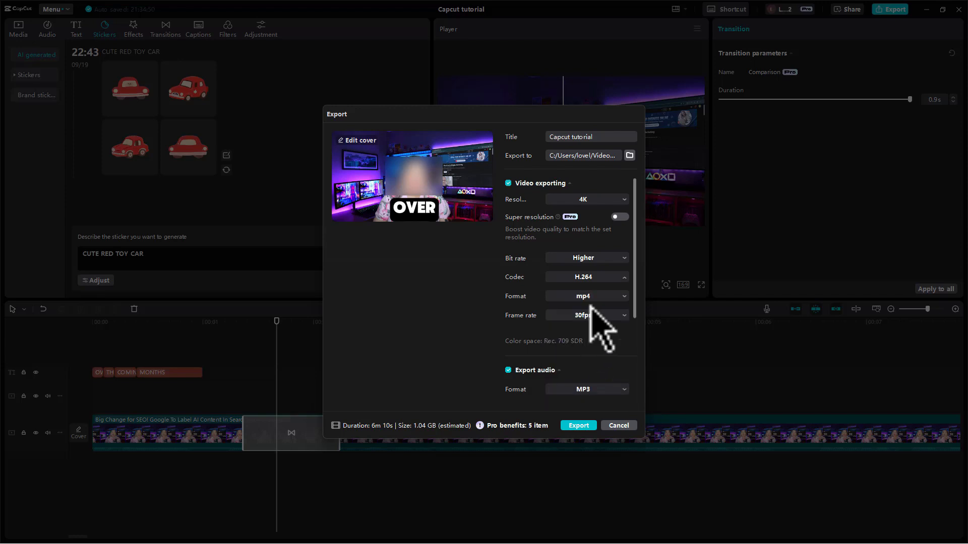
click(599, 316)
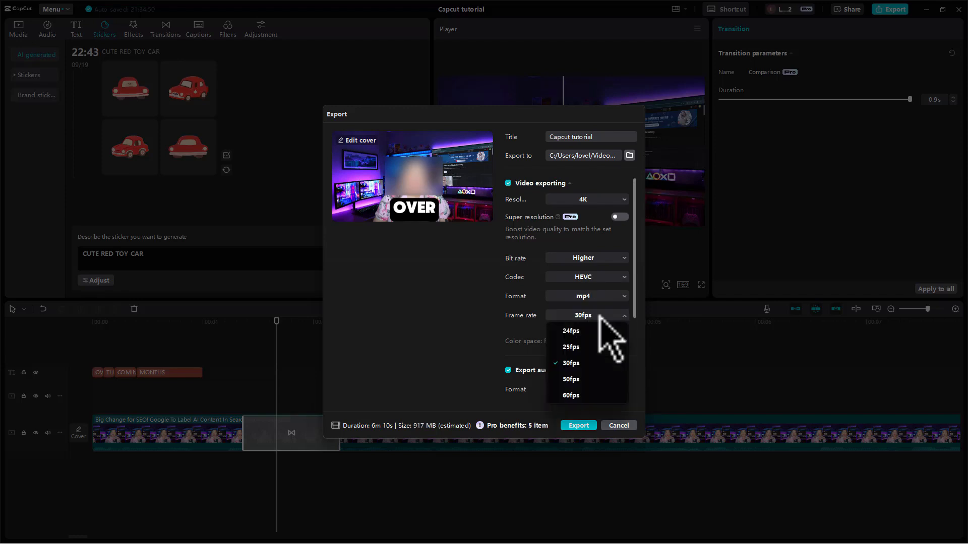
click(579, 426)
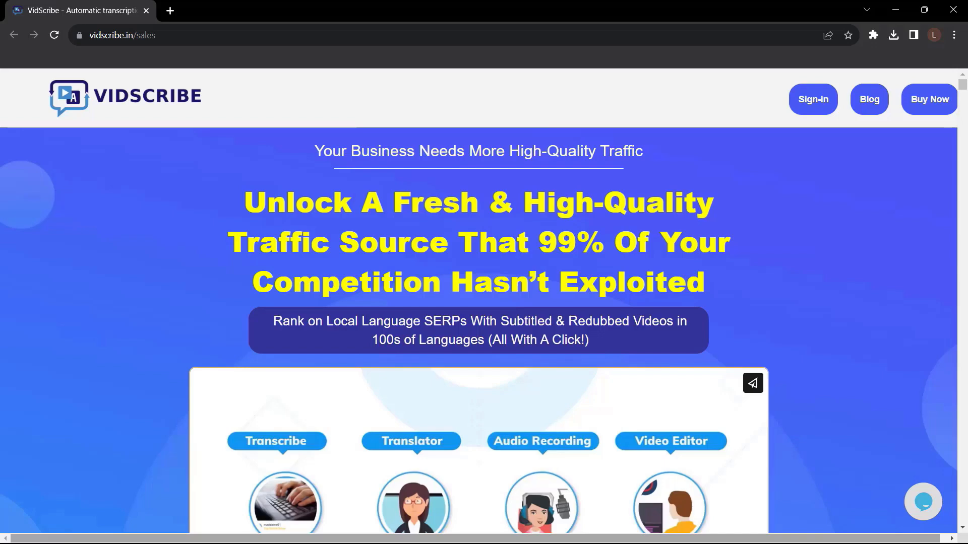
Look through the VidScribe sales page in the browser, from its feature list to the language search section.
scroll(484, 302, down, 10)
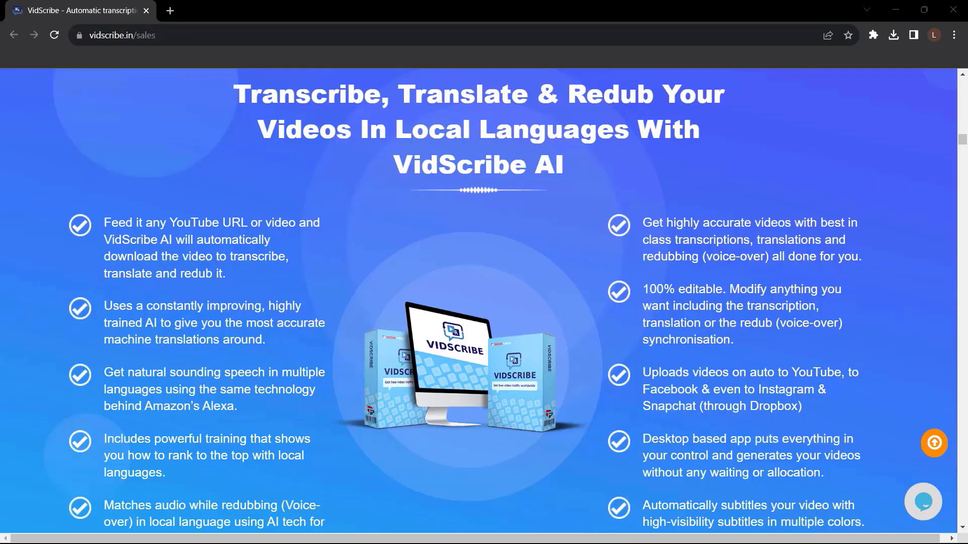
scroll(965, 186, down, 10)
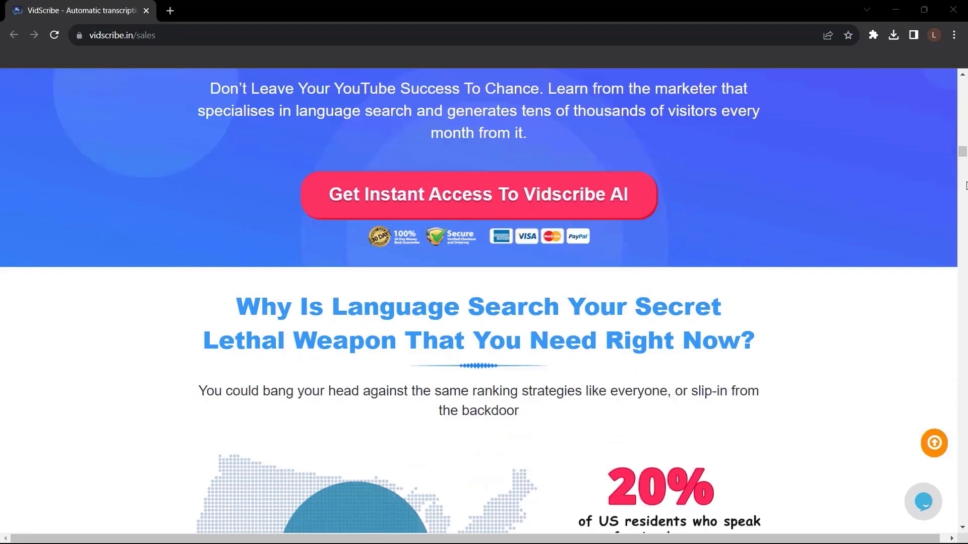